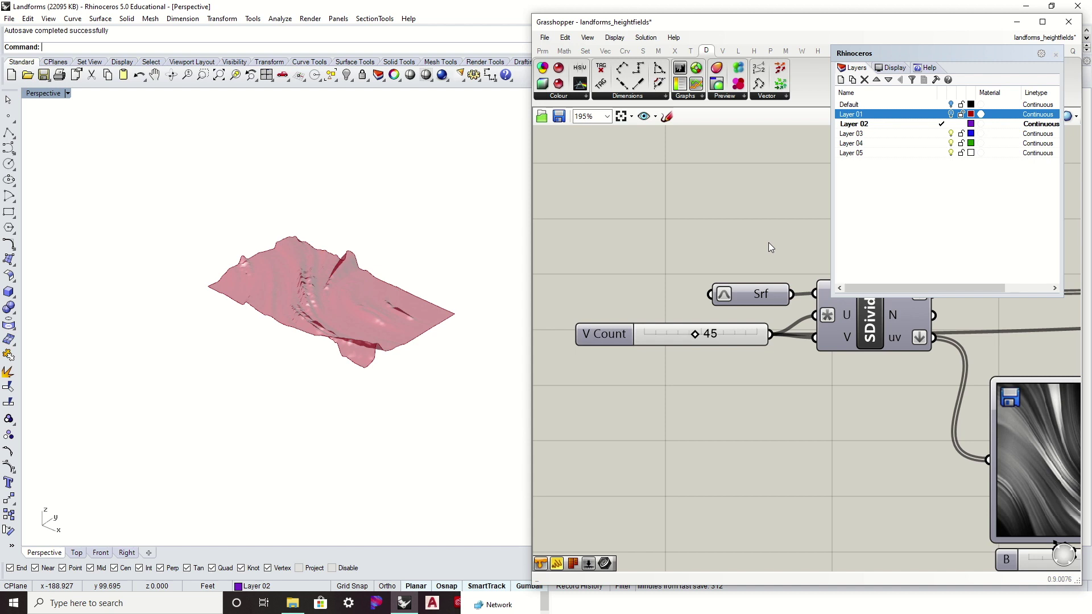
- Orbit the terrain, then zoom out the Grasshopper canvas and pan left to Move and SrfGrid
right_click_drag(296, 233, 377, 277)
scroll(408, 272, "up", 2)
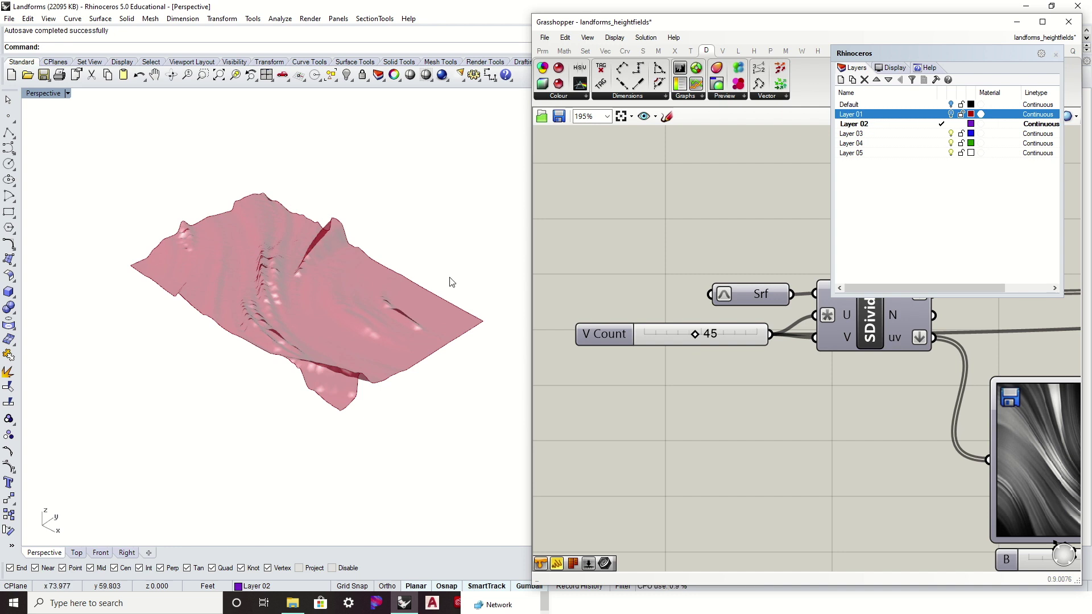
left_click(711, 225)
scroll(772, 194, "down", 2)
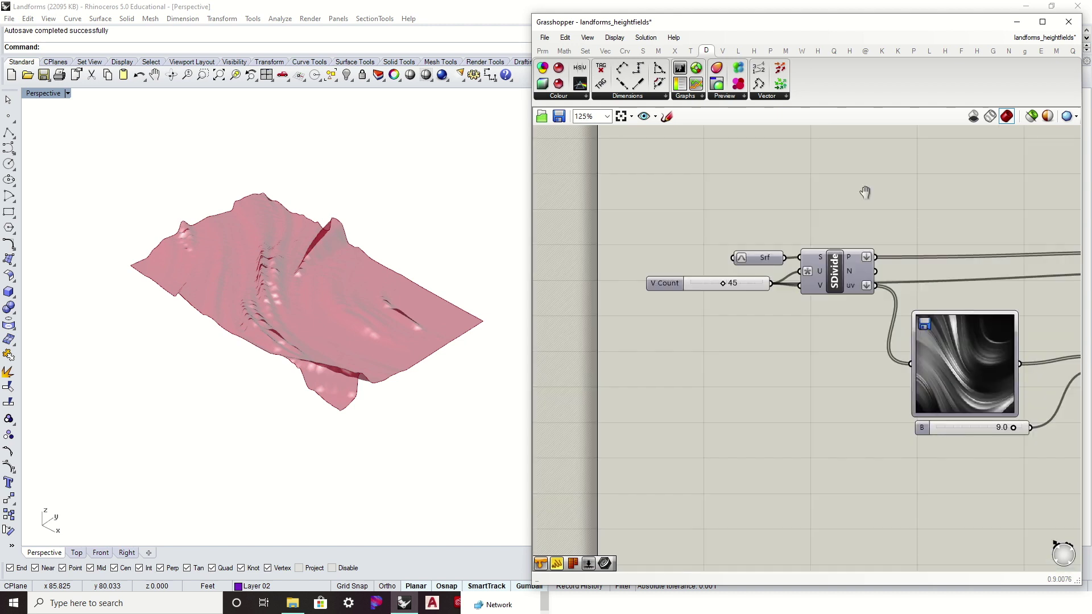
right_click_drag(865, 193, 710, 219)
right_click_drag(934, 216, 730, 208)
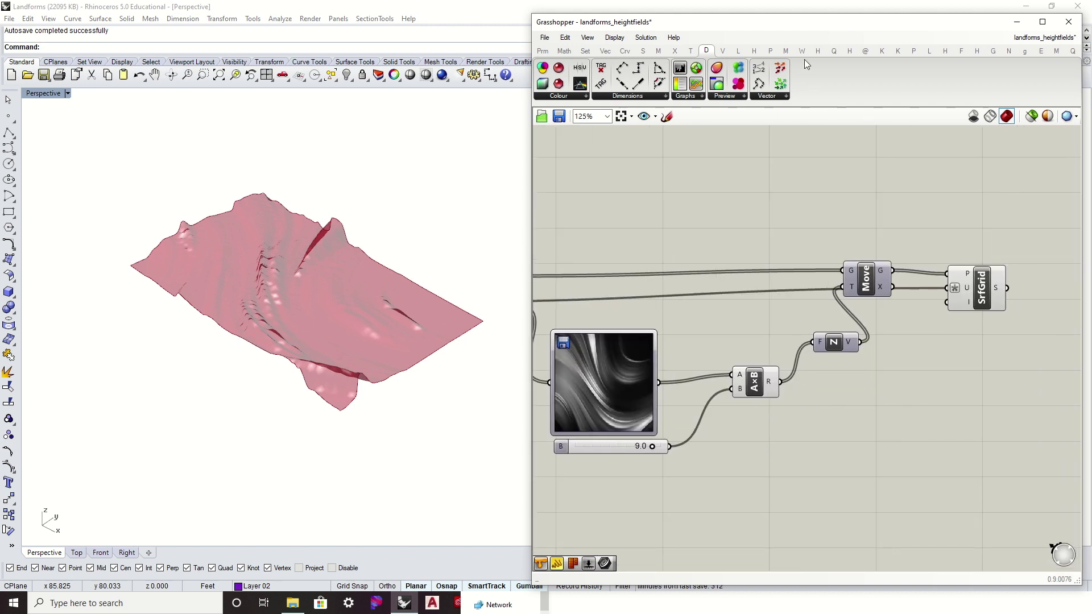
- Drag the Mosquito Flow component onto the canvas beside SrfGrid
left_click(790, 52)
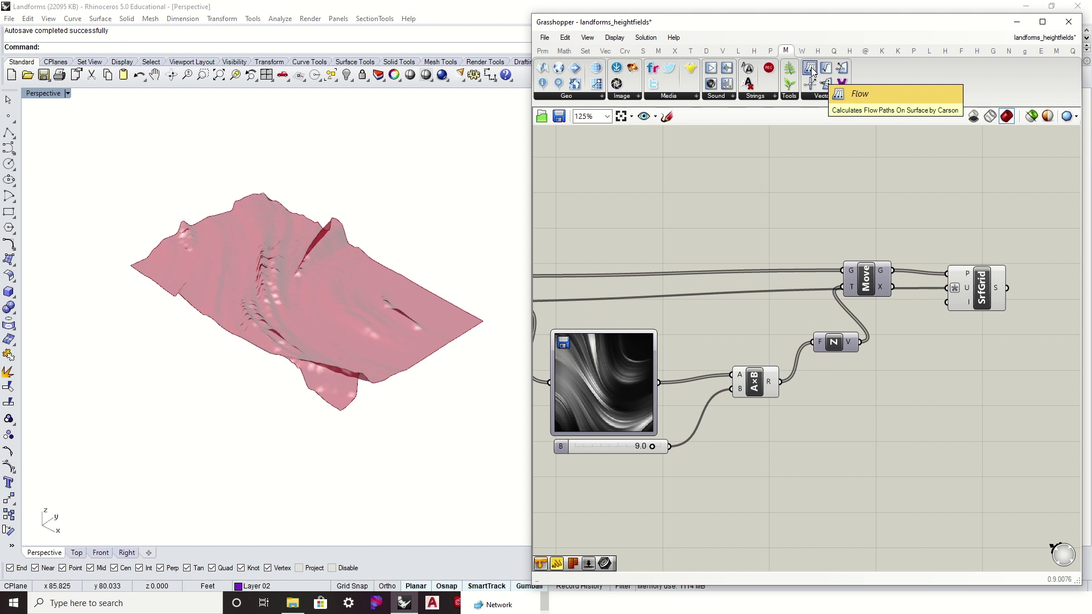
left_click_drag(811, 70, 1030, 198)
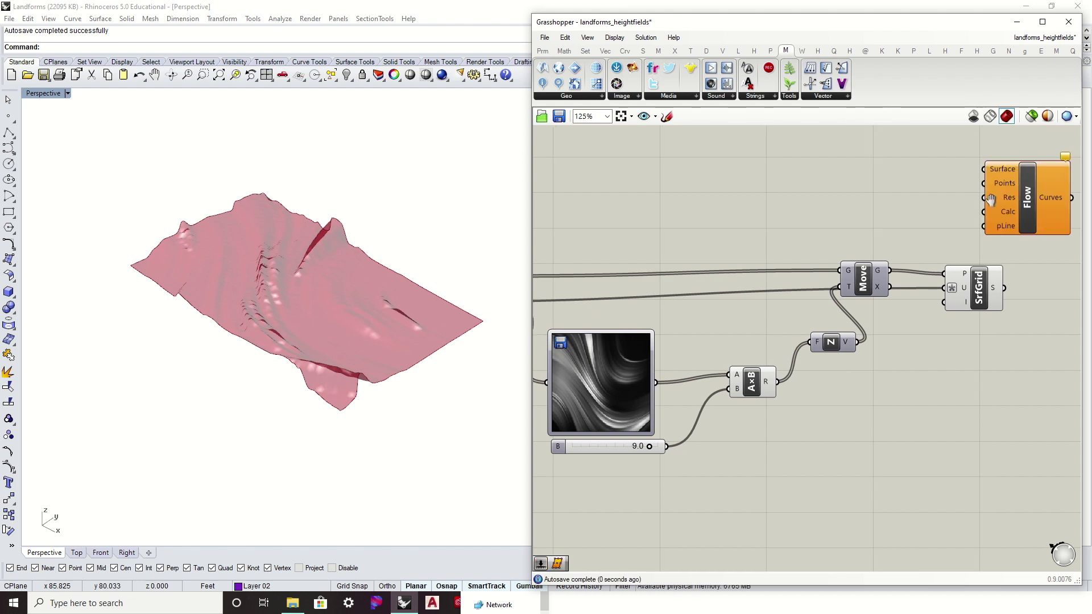
right_click_drag(1031, 198, 765, 166)
left_click_drag(764, 166, 936, 241)
left_click(902, 296)
- Orbit the terrain from lower angles and shift the Flow component fully into view
right_click_drag(444, 267, 371, 278)
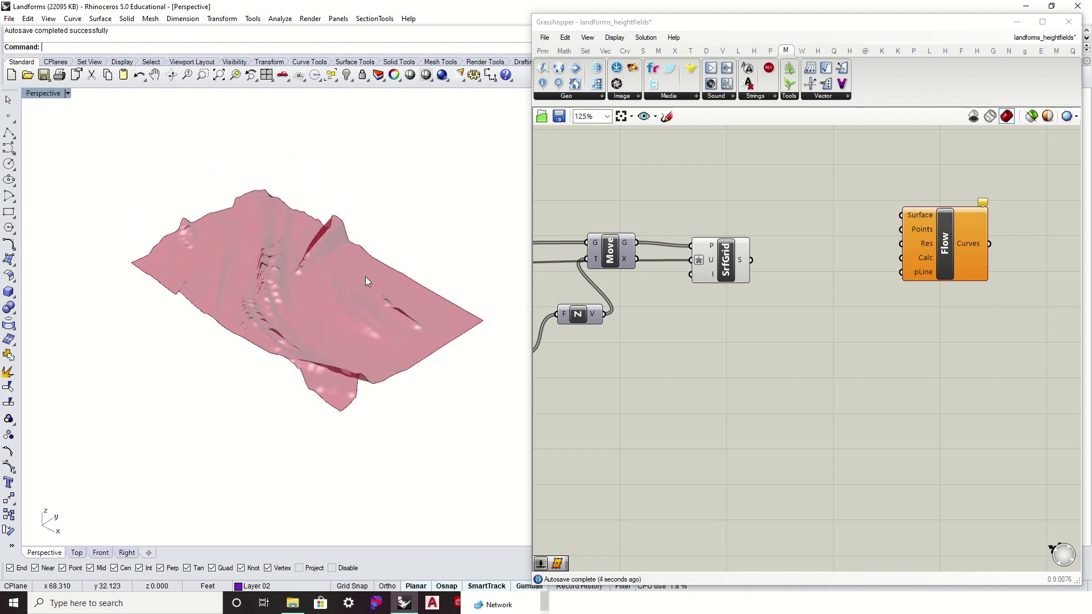
left_click_drag(956, 233, 938, 245)
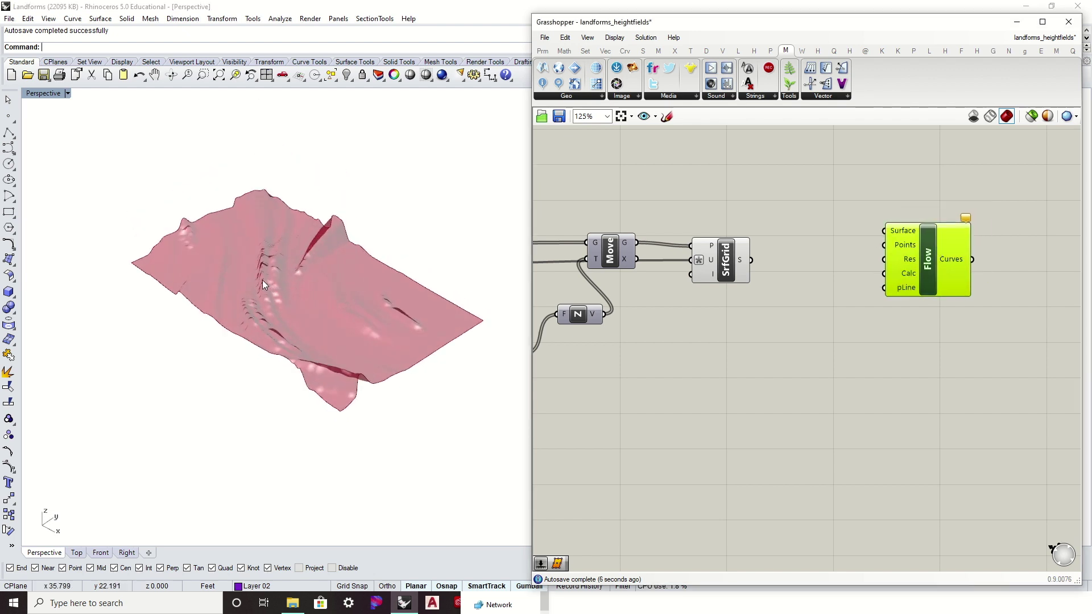
scroll(234, 245, "up", 6)
right_click_drag(336, 316, 357, 265)
scroll(351, 261, "down", 2)
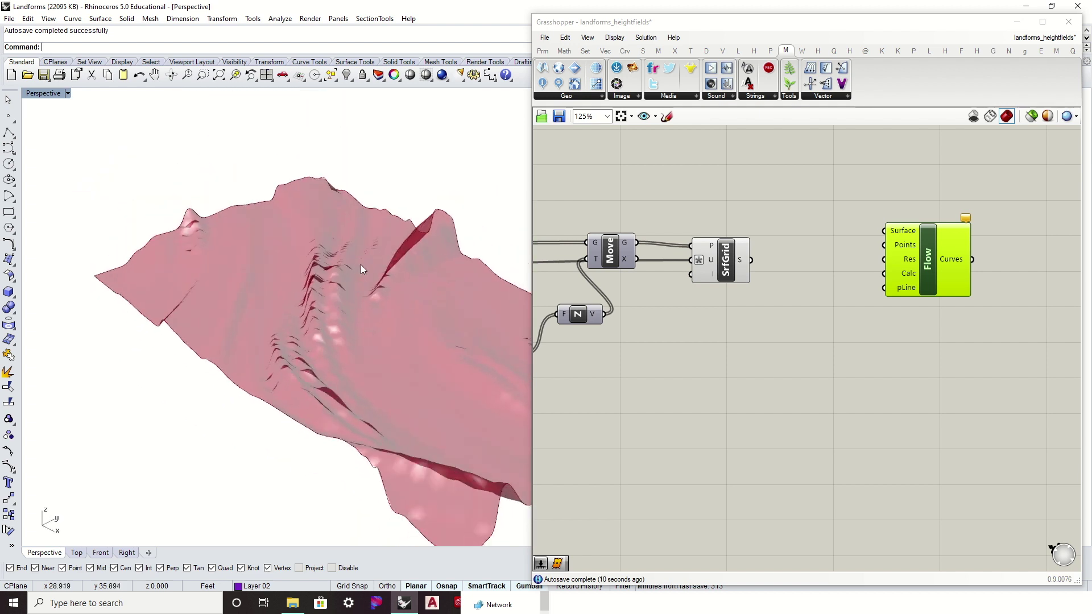
right_click_drag(411, 333, 316, 318)
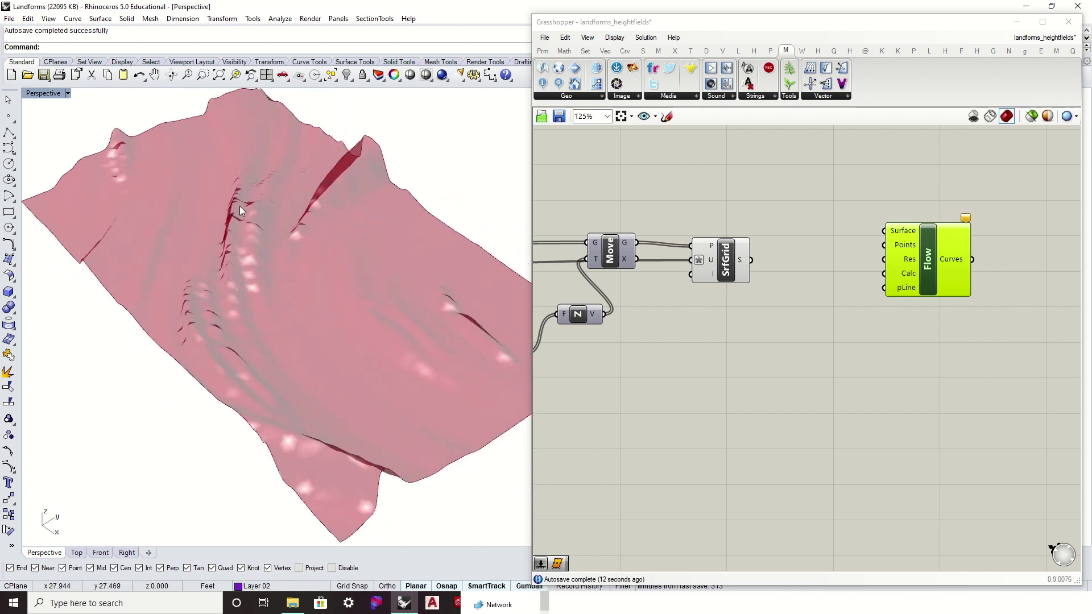
scroll(347, 338, "down", 4)
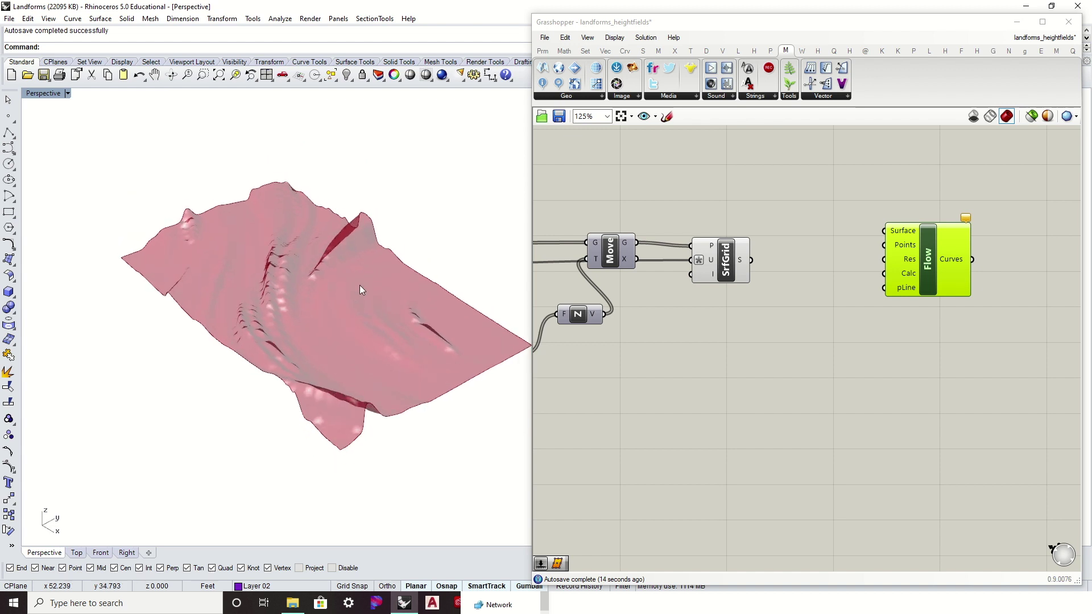
right_click_drag(653, 332, 767, 323)
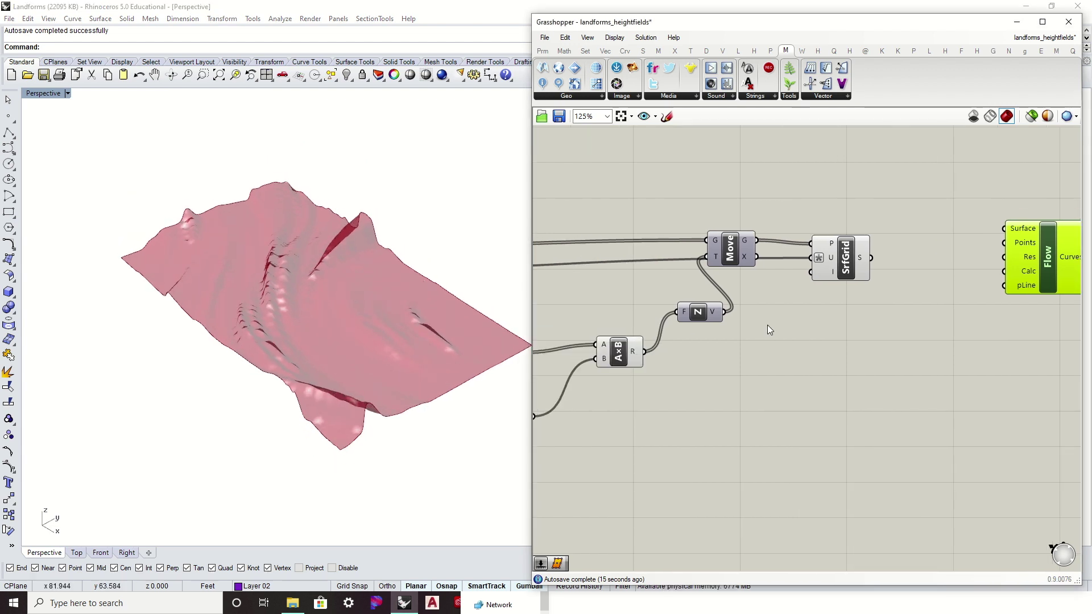
left_click_drag(1049, 234, 993, 234)
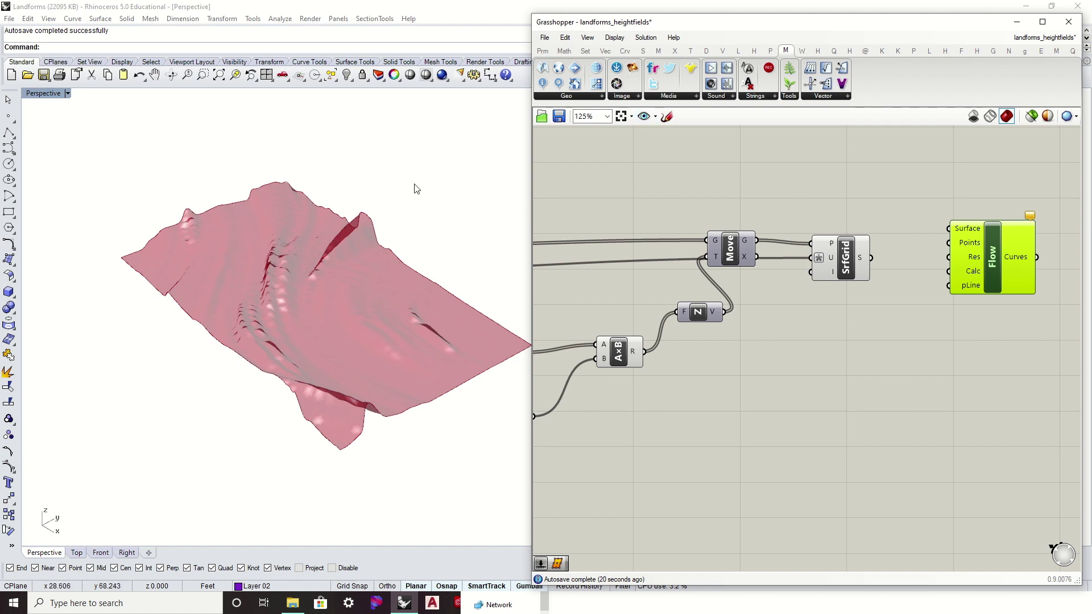
- Lower the Grasshopper window and turn on Layer 01 to show its grey strip geometry
left_click_drag(928, 27, 922, 194)
left_click(958, 117)
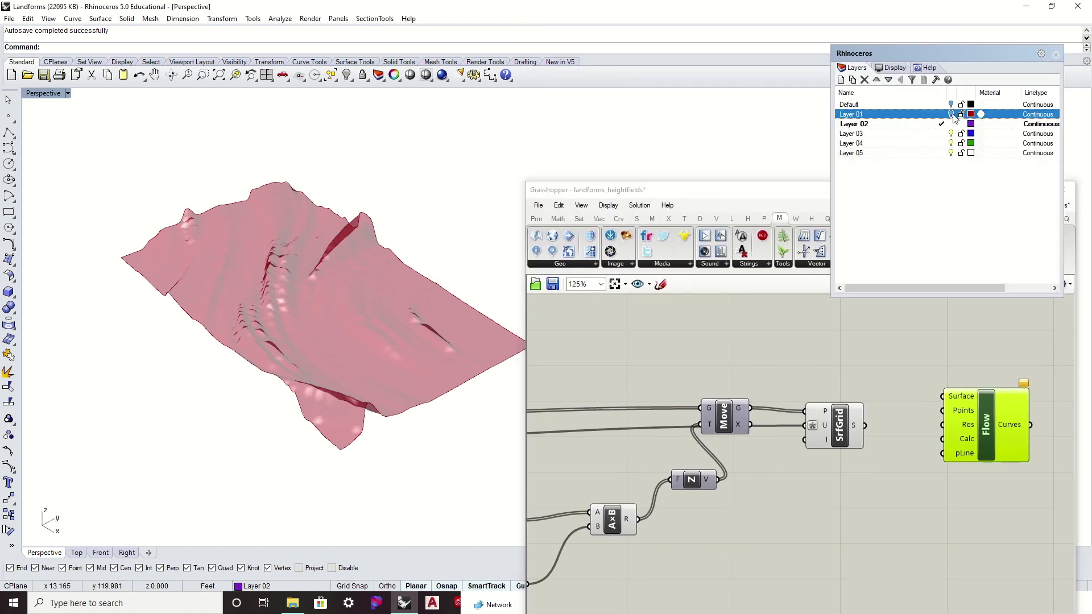
left_click(951, 114)
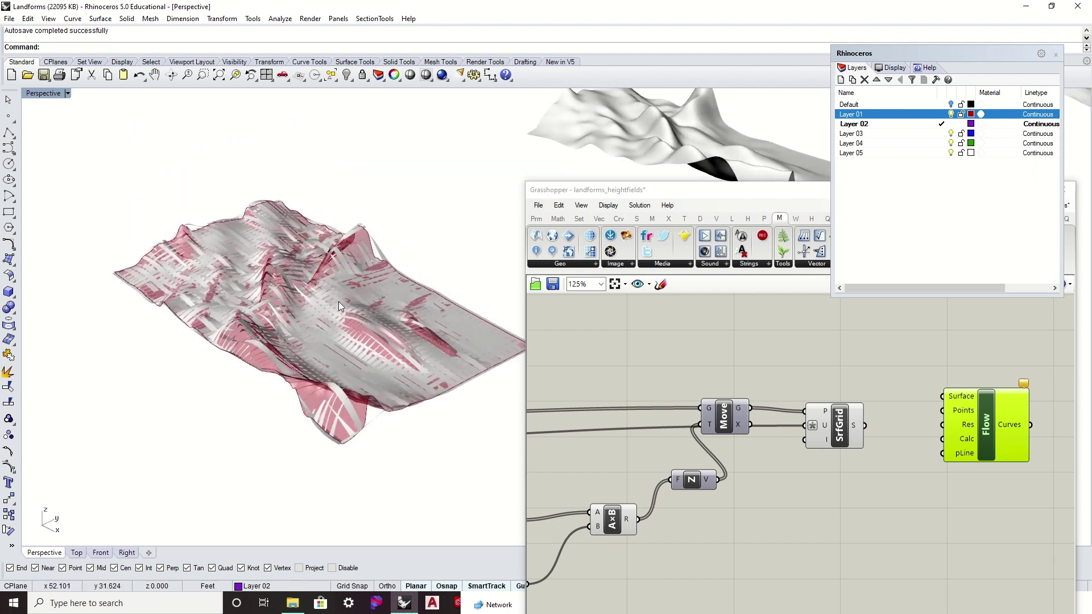
scroll(296, 254, "up", 5)
scroll(296, 222, "down", 3)
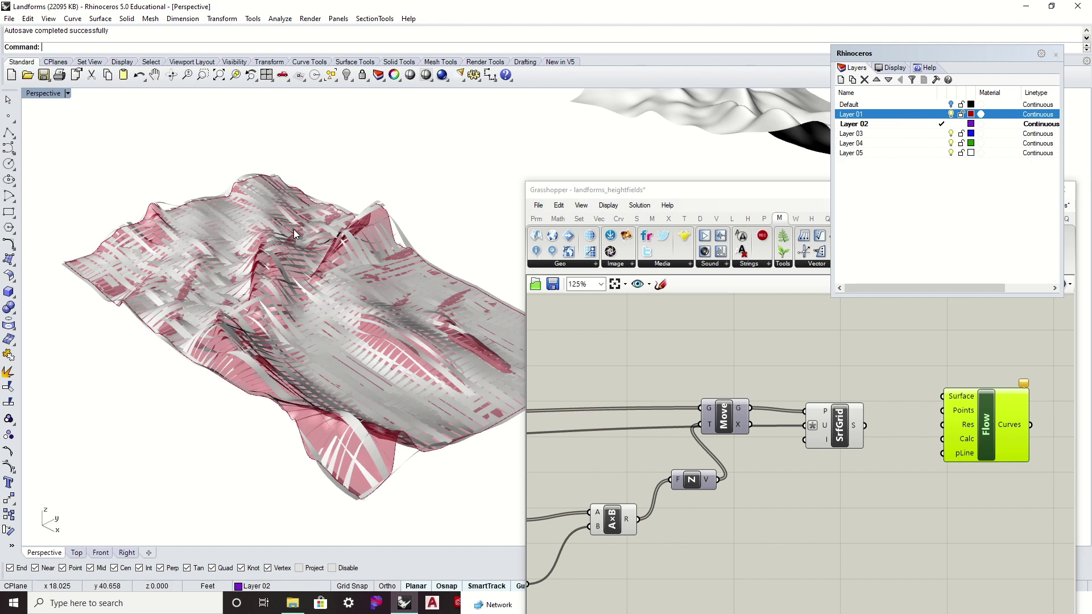
- Reposition the Grasshopper window and hide Layer 01's grey strip surface
left_click_drag(744, 194, 741, 78)
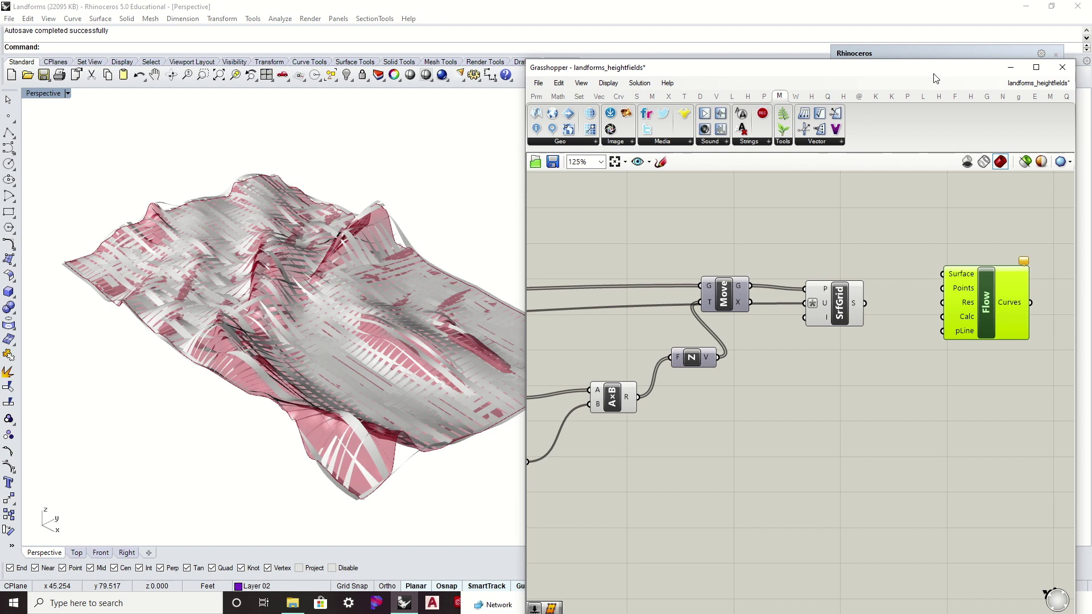
left_click_drag(933, 75, 937, 93)
left_click_drag(938, 170, 937, 181)
left_click(938, 129)
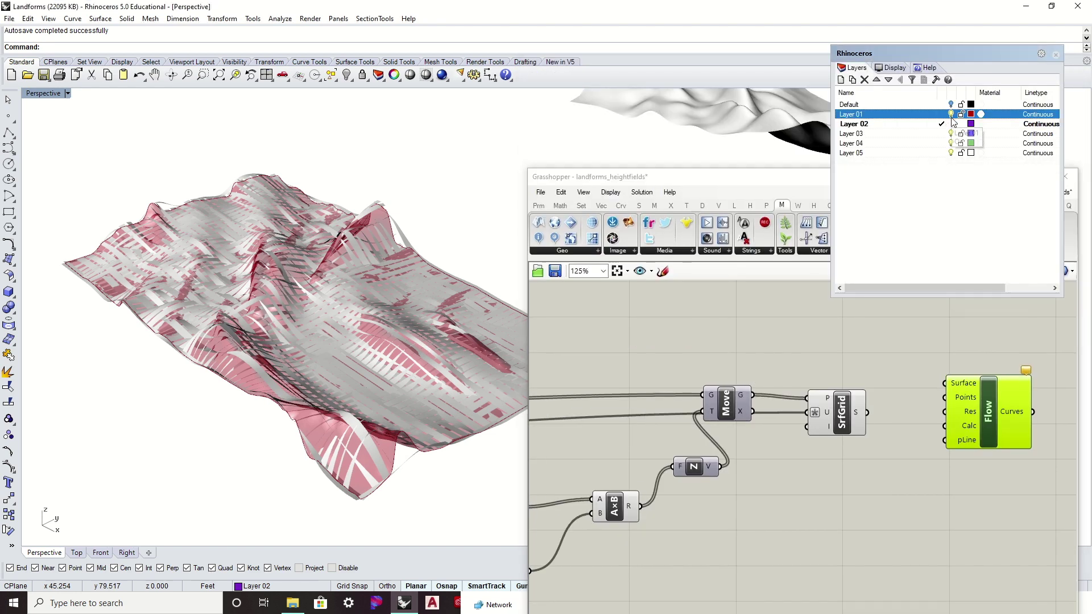
left_click(951, 115)
- Nudge the Flow component, then show and hide Layer 01's strips once more
mouse_move(350, 268)
right_mouse_down()
mouse_move(345, 315)
mouse_move(343, 283)
right_mouse_up()
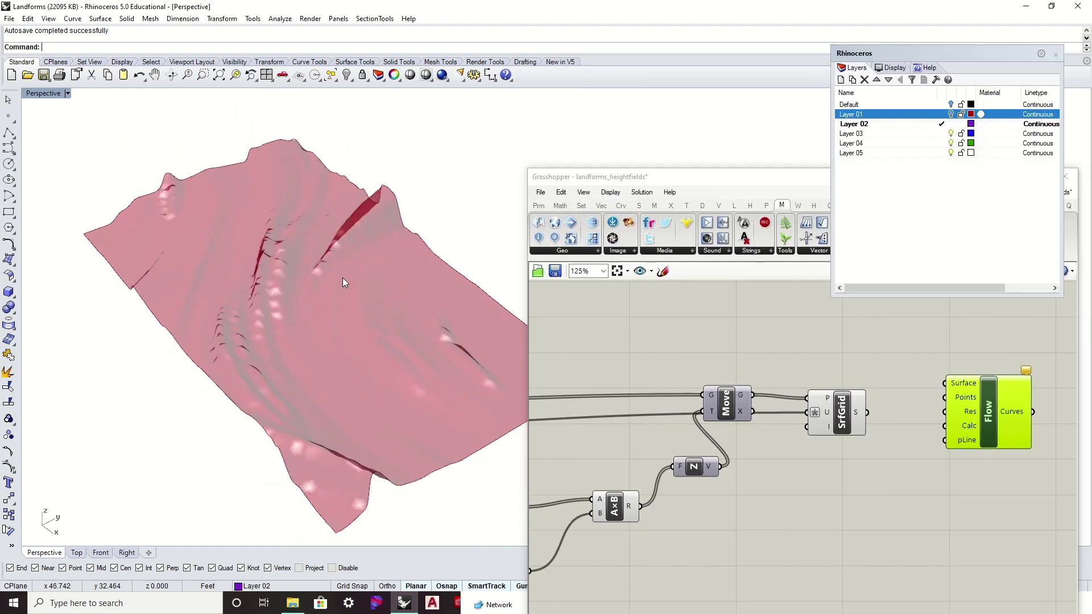
right_click_drag(898, 414, 778, 414)
left_click_drag(851, 393, 870, 405)
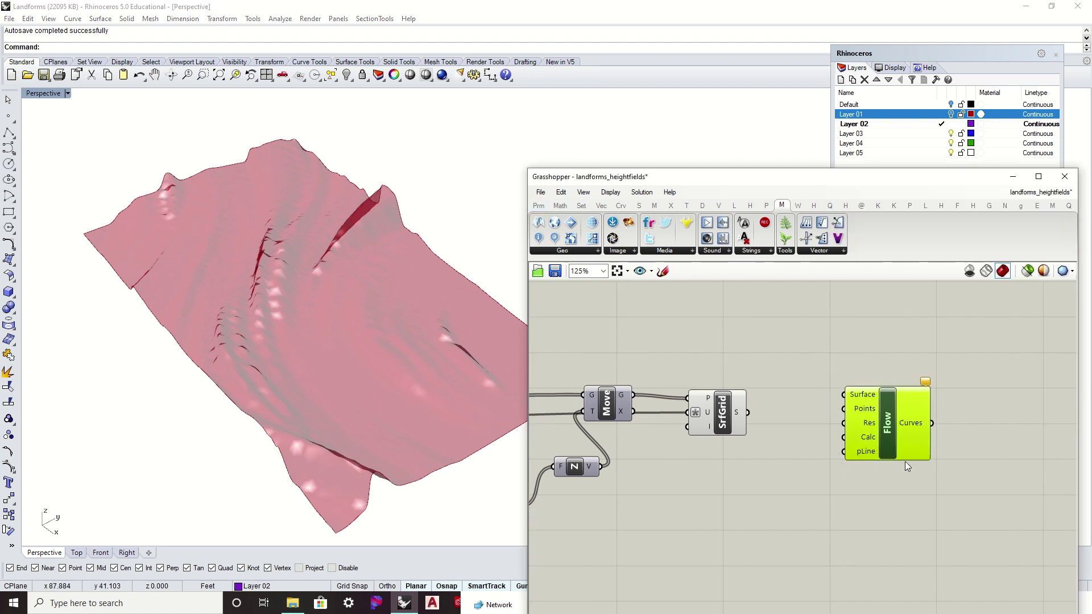
left_click(477, 312)
left_click(950, 113)
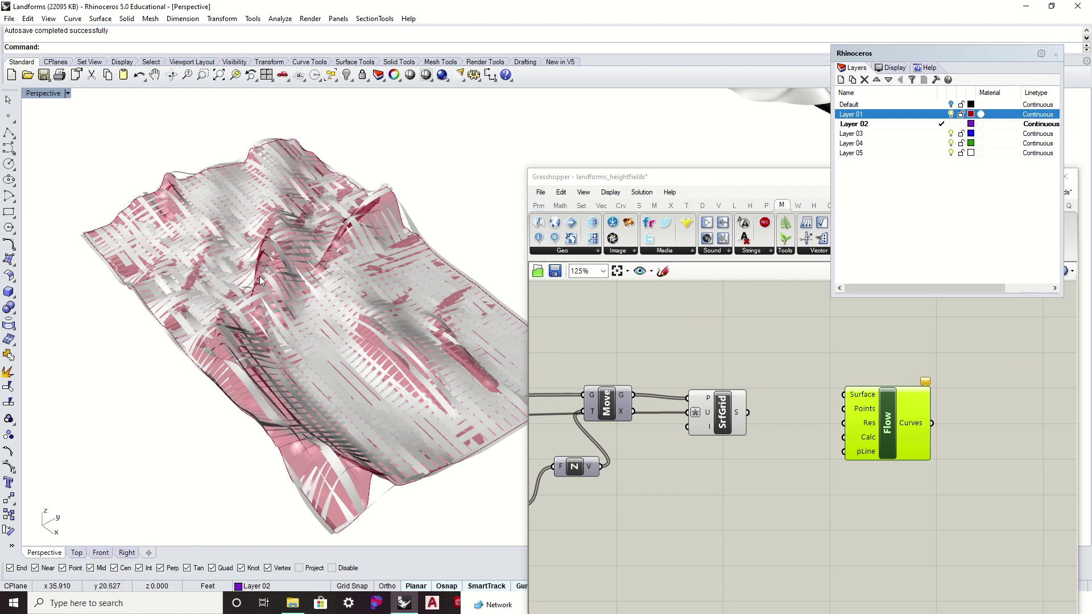
scroll(341, 261, "up", 5)
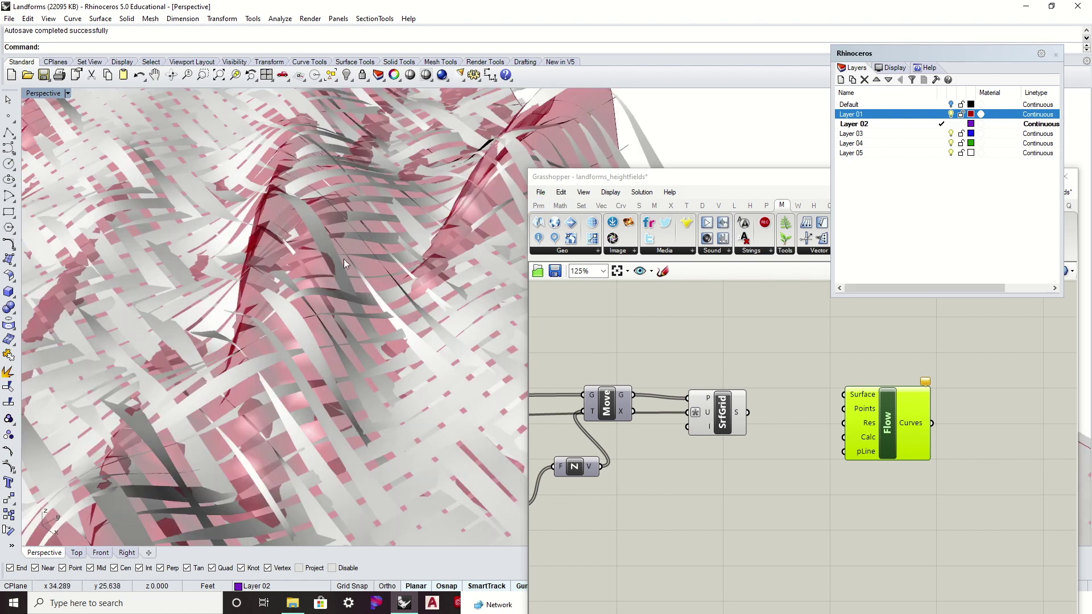
left_click(950, 114)
- Orbit and zoom the Perspective view to see the landform from a higher angle
right_click_drag(172, 317, 194, 356)
scroll(191, 340, "down", 7)
right_click_drag(262, 367, 413, 317)
scroll(415, 323, "down", 6)
scroll(414, 315, "up", 10)
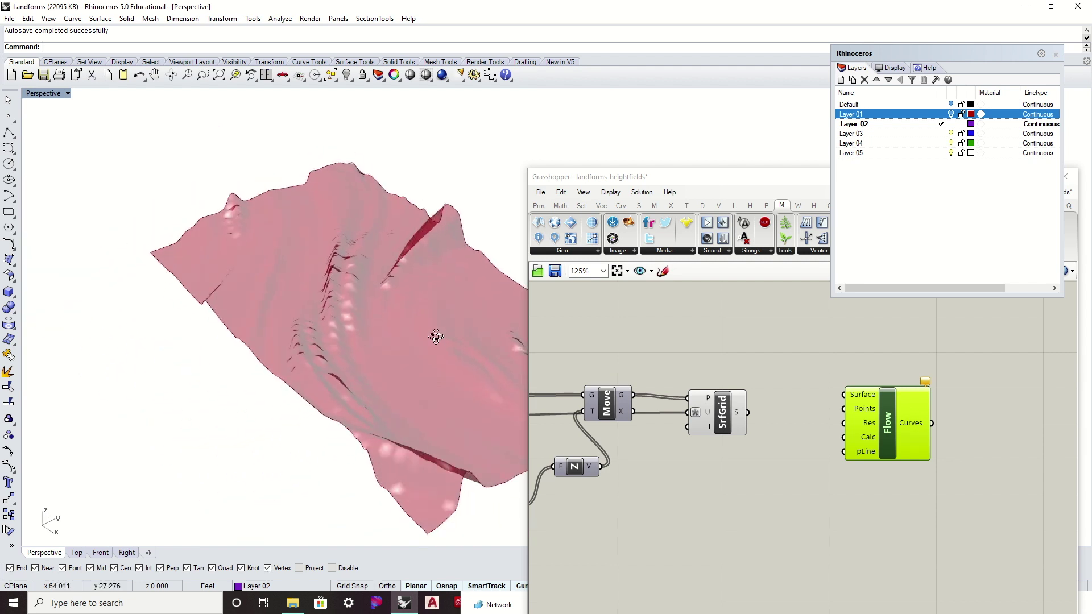
right_click_drag(348, 235, 359, 264)
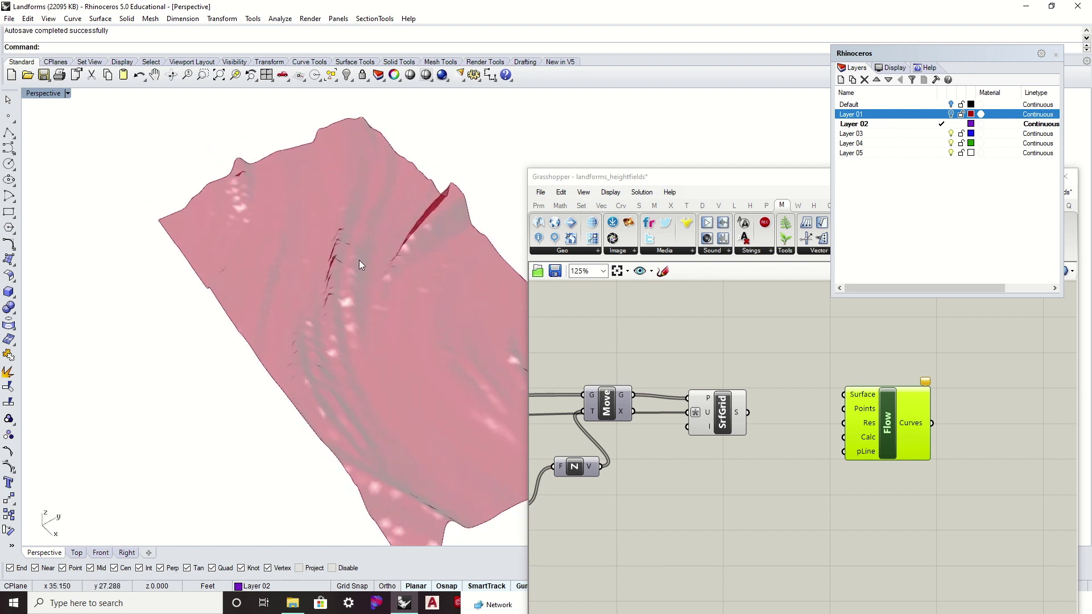
left_click(856, 345)
mouse_move(439, 288)
right_mouse_down()
mouse_move(442, 304)
mouse_move(445, 252)
mouse_move(449, 276)
mouse_move(344, 251)
mouse_move(404, 365)
mouse_move(443, 356)
mouse_move(384, 305)
mouse_move(346, 370)
mouse_move(324, 339)
mouse_move(373, 307)
mouse_move(375, 324)
mouse_move(434, 281)
right_mouse_up()
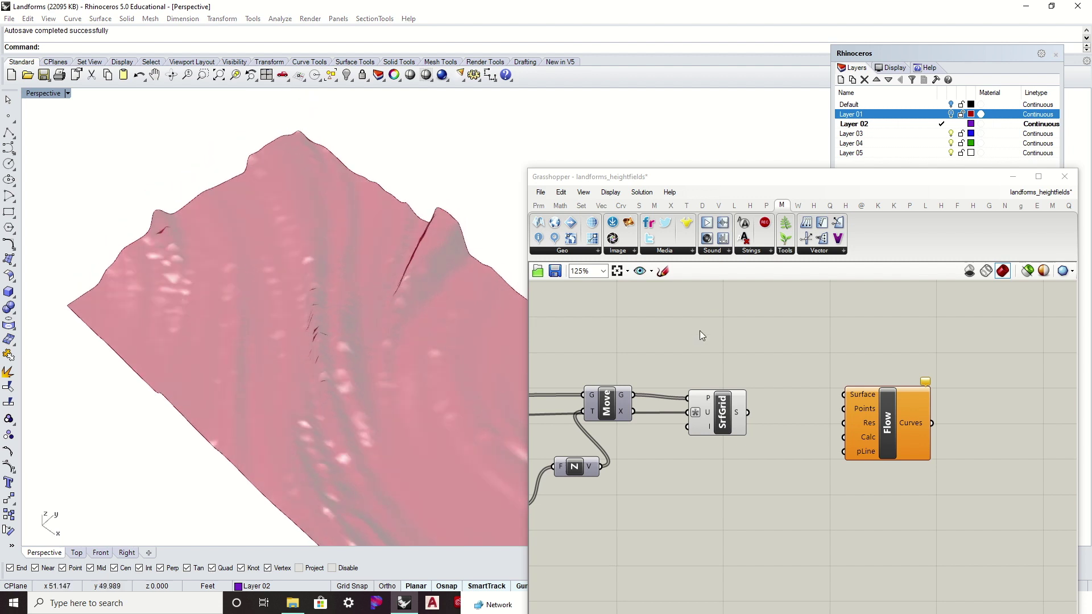
- Pan to SDivide and set its V Count slider to 15
scroll(861, 319, "down", 4)
right_click_drag(750, 371, 824, 371)
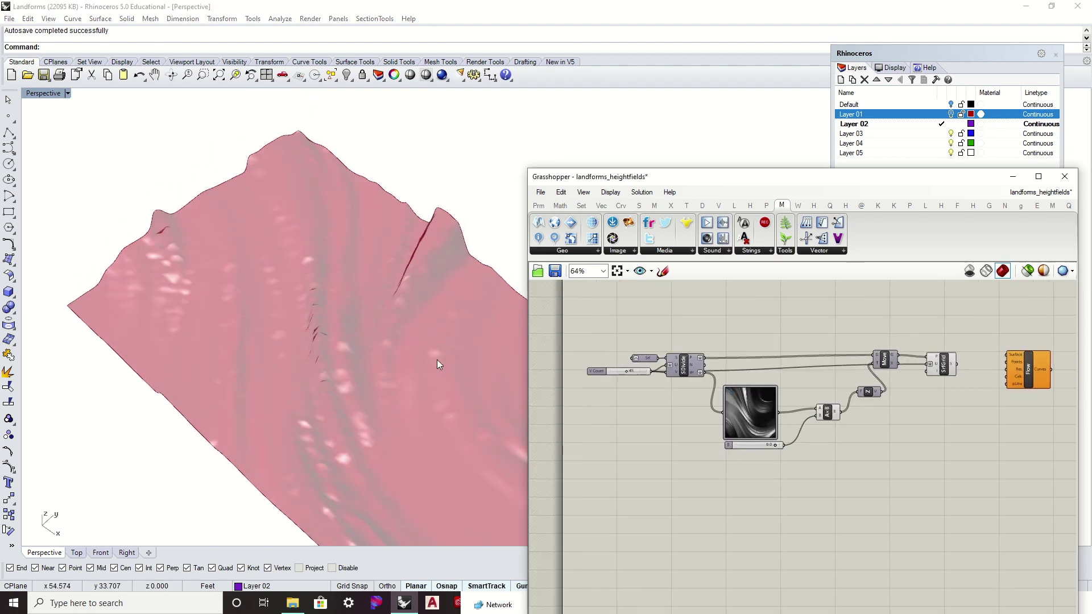
right_click_drag(437, 359, 392, 323)
scroll(736, 354, "up", 3)
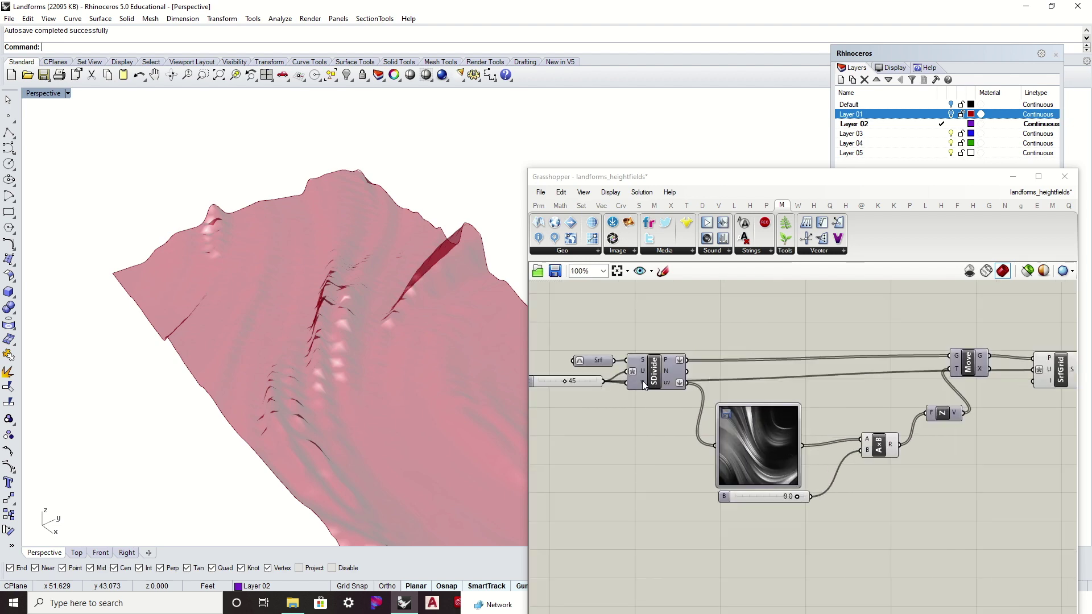
right_click_drag(642, 381, 780, 374)
right_click_drag(481, 352, 476, 323)
scroll(723, 369, "up", 5)
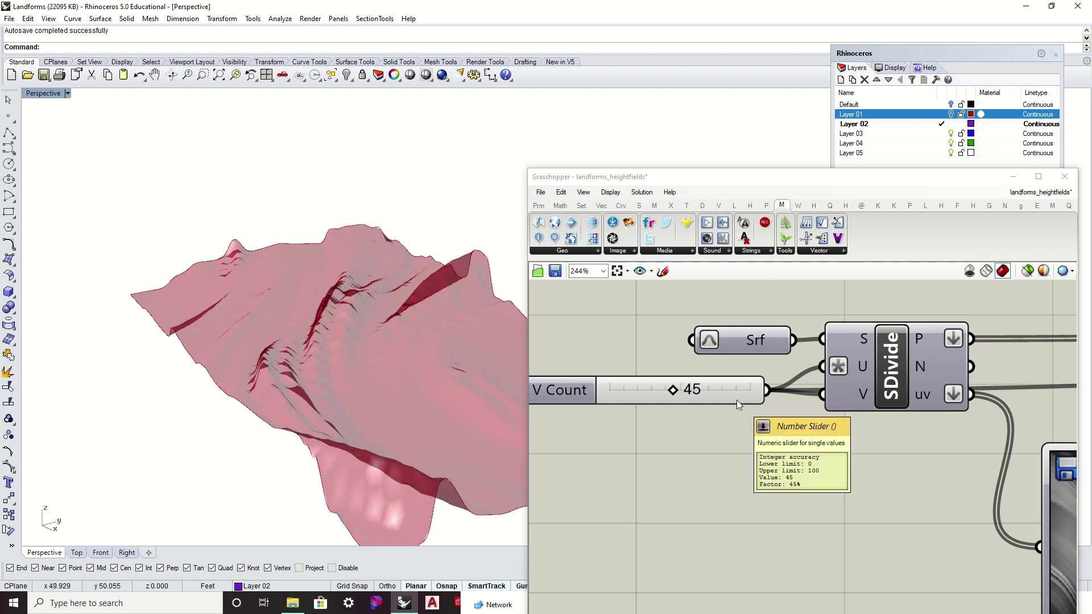
left_click(732, 392)
double_click(730, 390)
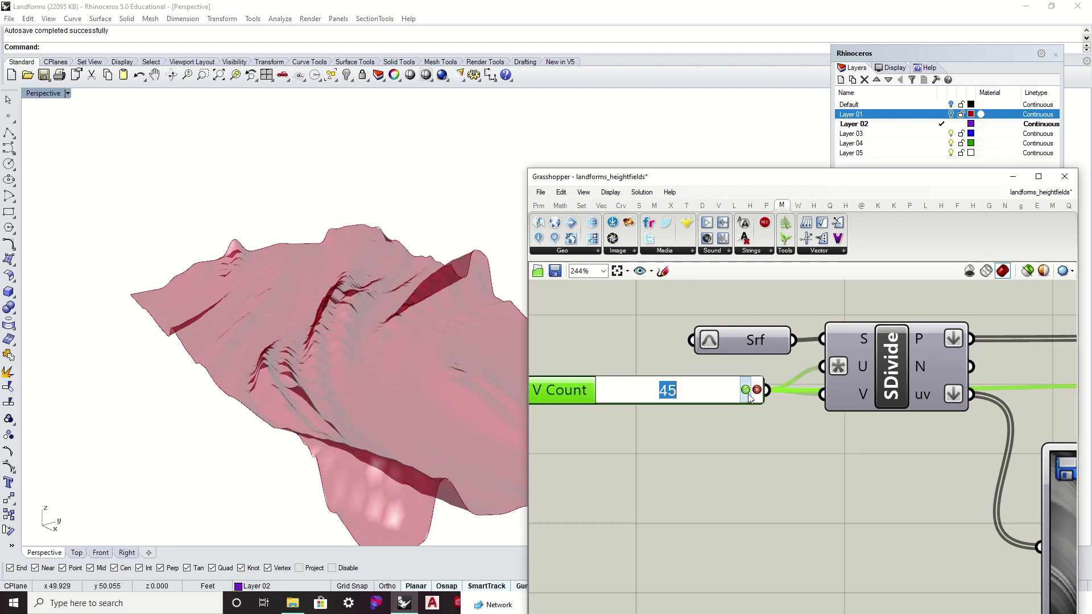
type("15")
key("Return")
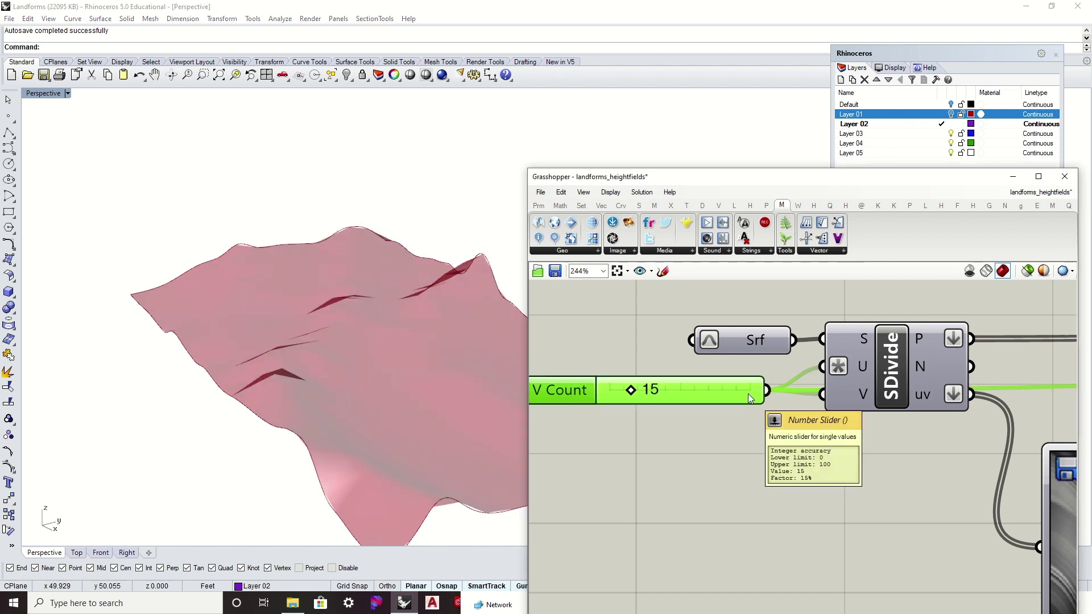
- Orbit the Perspective view to look at the pink landform nearly top-down
right_click_drag(330, 304, 349, 232)
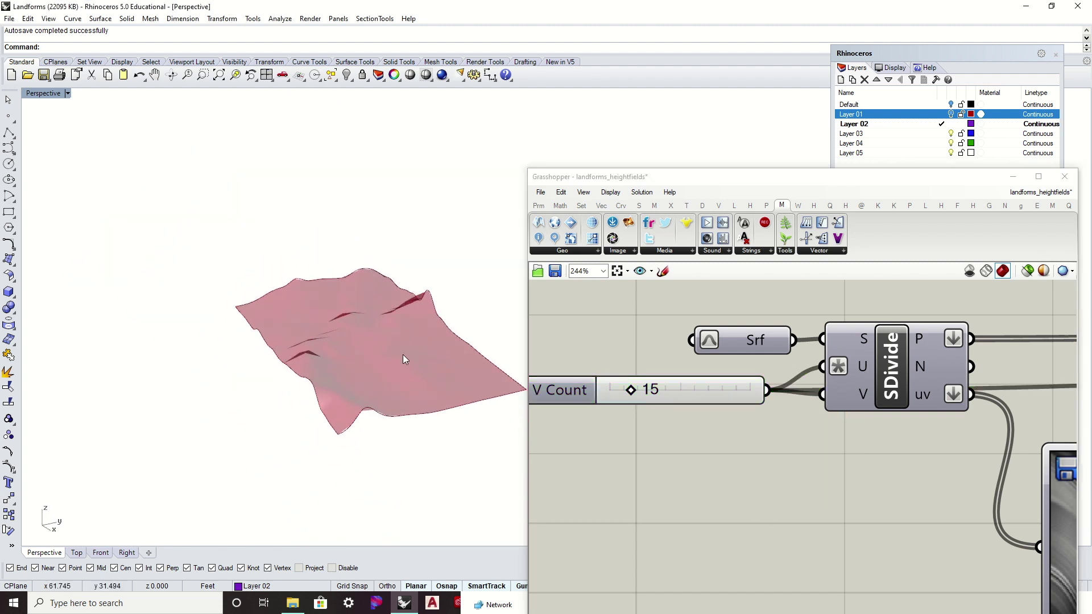
scroll(402, 355, "up", 3)
mouse_move(399, 354)
right_mouse_down()
mouse_move(365, 316)
mouse_move(329, 324)
mouse_move(339, 390)
mouse_move(405, 336)
right_mouse_up()
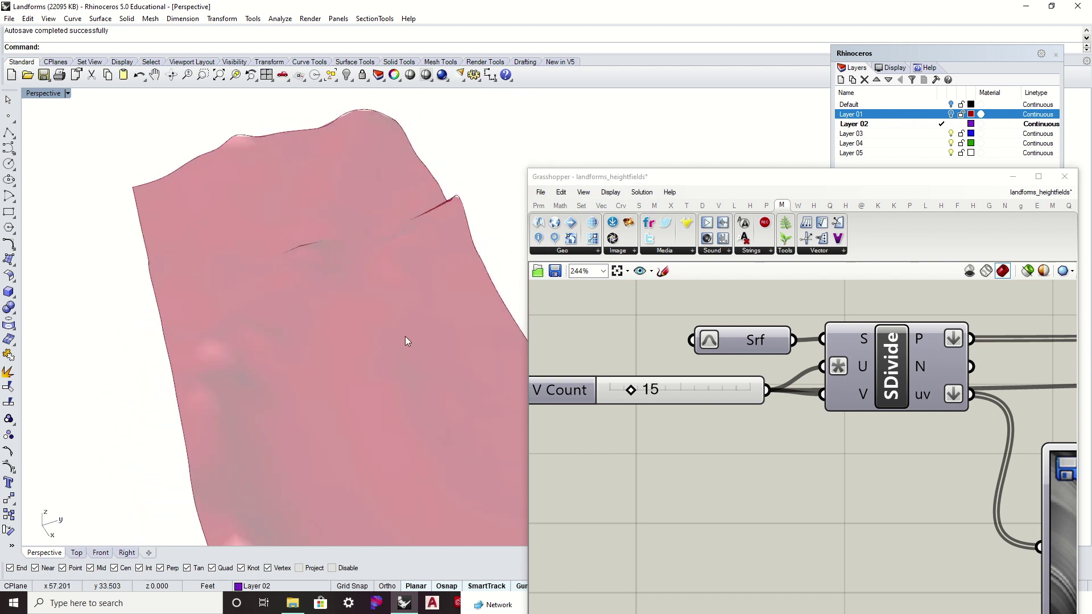
scroll(405, 337, "down", 2)
left_click(578, 322)
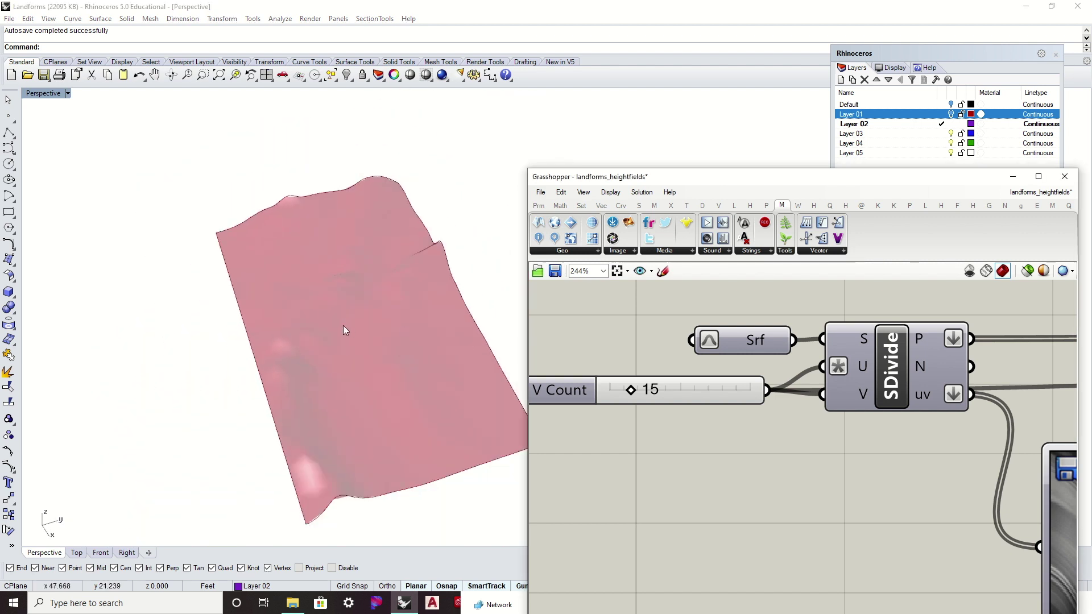
mouse_move(344, 327)
right_mouse_down()
mouse_move(354, 335)
mouse_move(358, 318)
right_mouse_up()
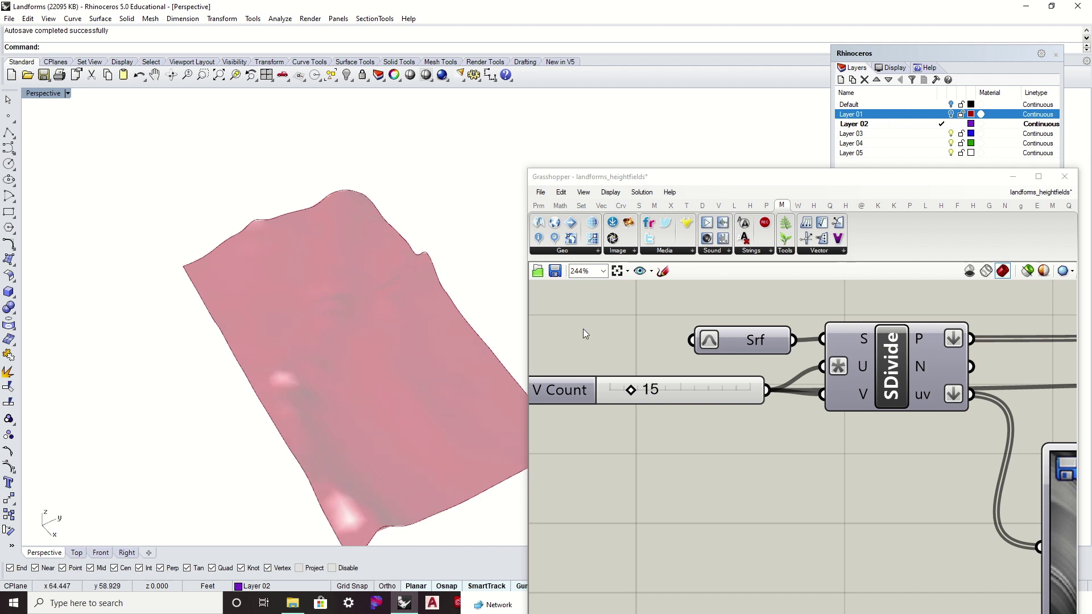
scroll(583, 329, "down", 3)
- Wire SrfGrid's S output into the Flow component's Surface input
scroll(859, 315, "down", 3)
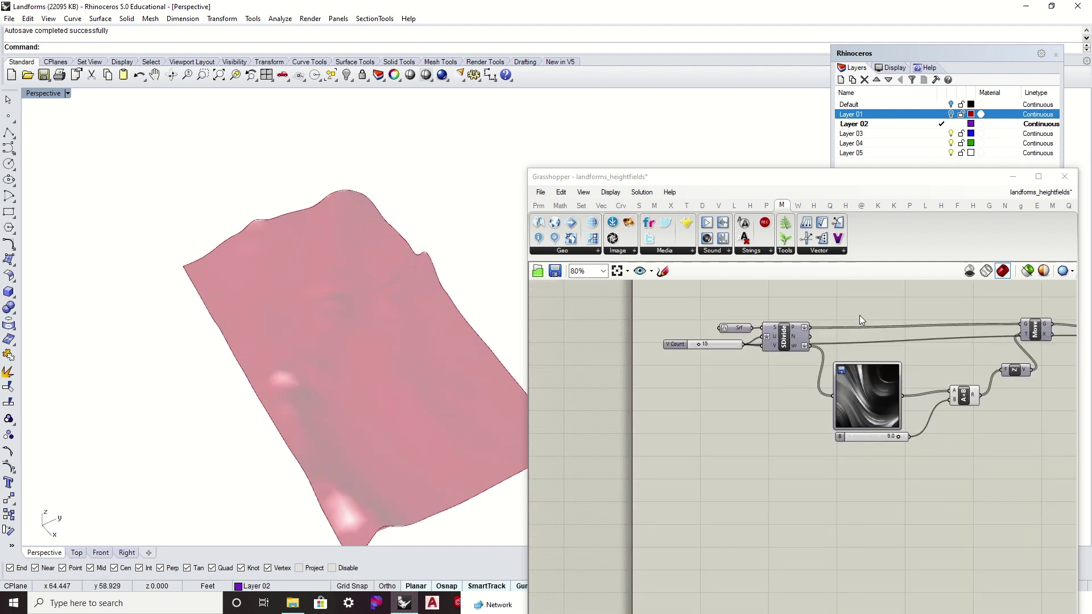
right_click_drag(945, 322, 875, 338)
scroll(936, 339, "up", 3)
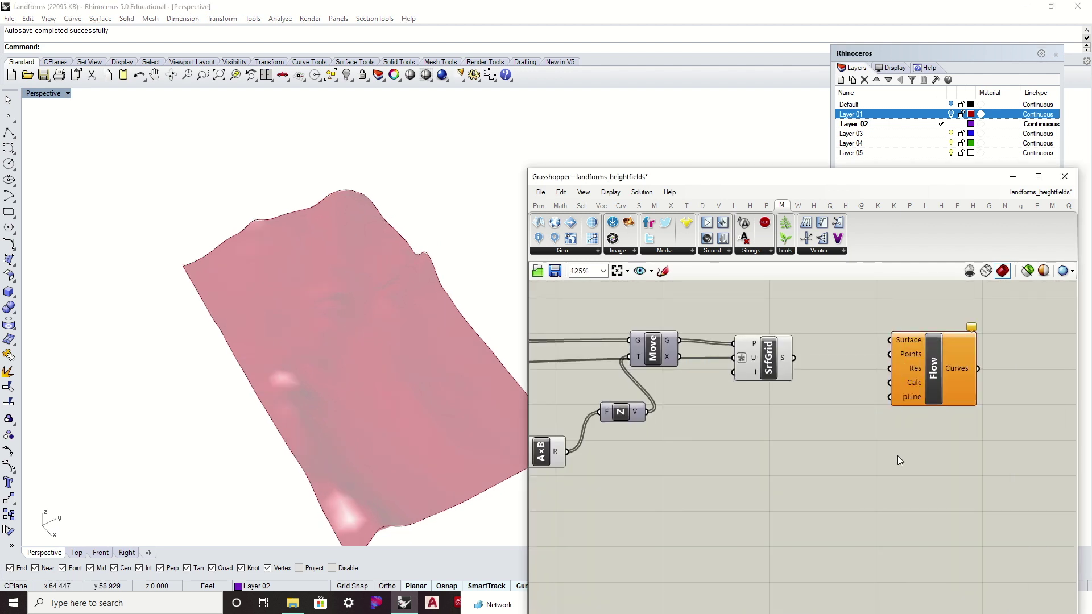
right_click_drag(897, 456, 790, 482)
left_click_drag(826, 407, 840, 391)
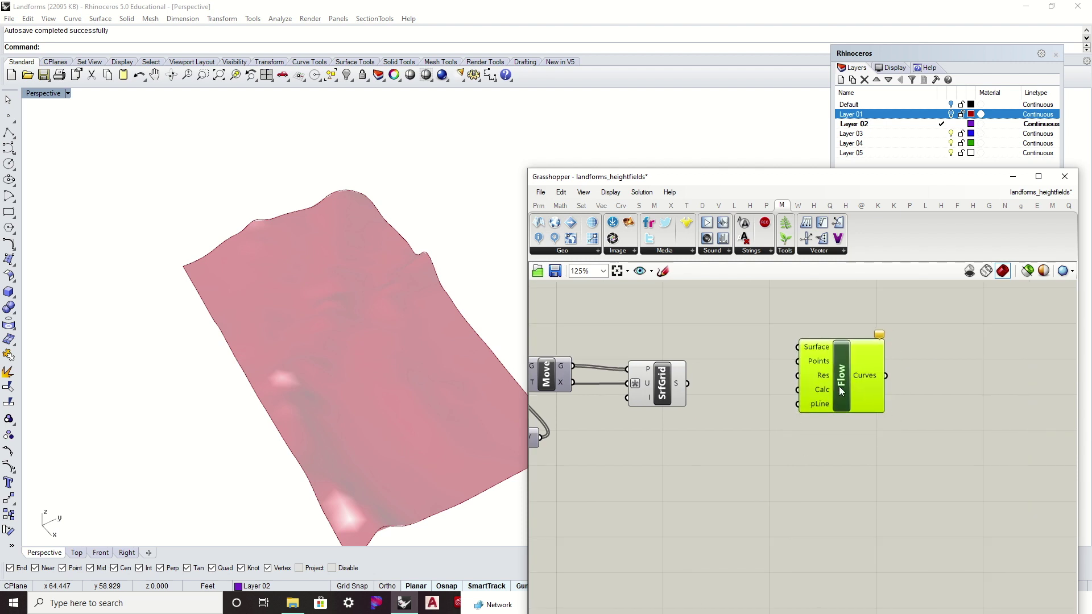
left_click_drag(814, 185, 813, 31)
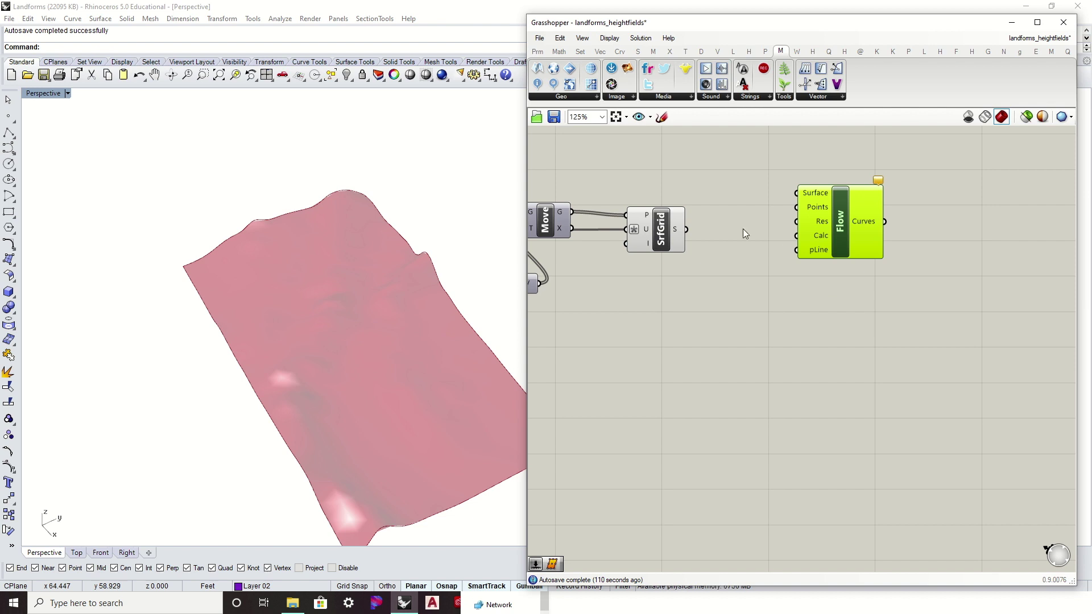
scroll(729, 216, "up", 1)
left_click_drag(676, 234, 816, 188)
- Rearrange the Flow and SrfGrid components neatly beside the Move component
left_click_drag(880, 222, 881, 263)
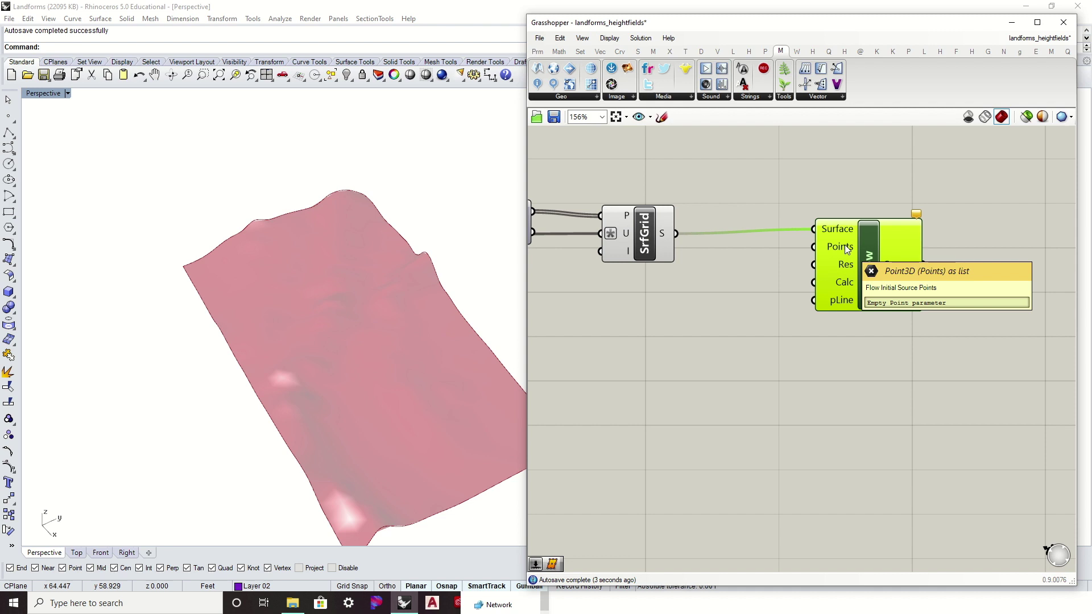
right_click_drag(595, 255, 793, 261)
left_click_drag(793, 260, 746, 275)
left_click(790, 215)
right_click_drag(813, 229, 667, 240)
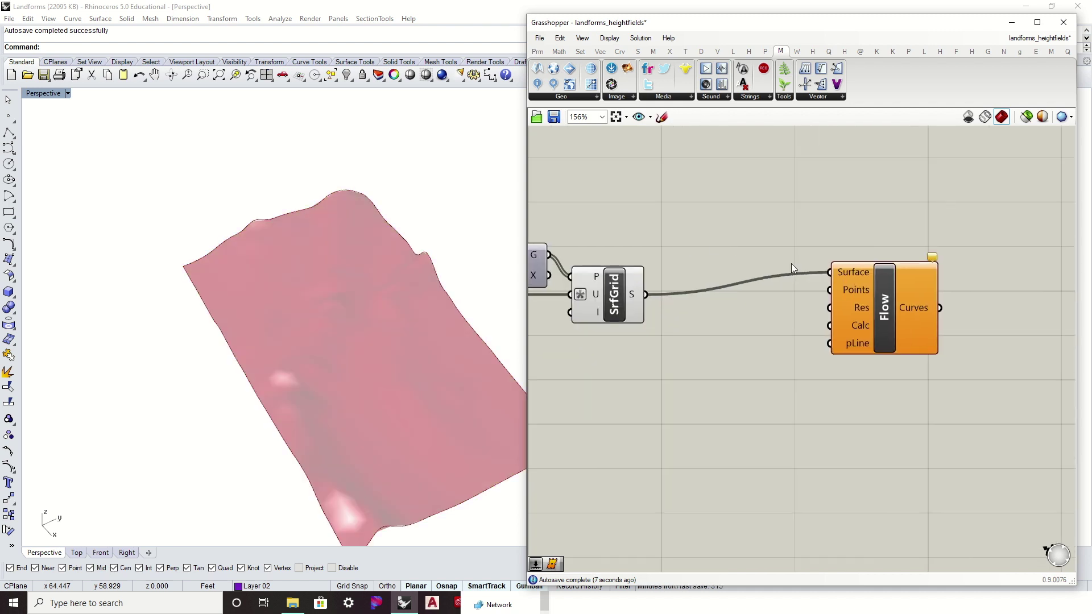
left_click_drag(878, 307, 922, 324)
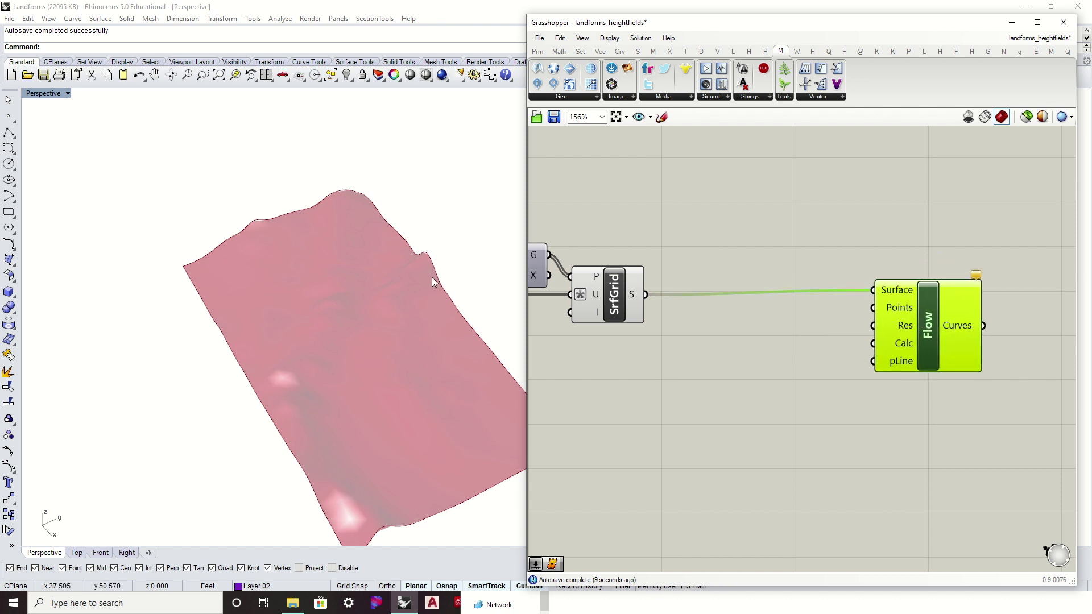
left_click(799, 275)
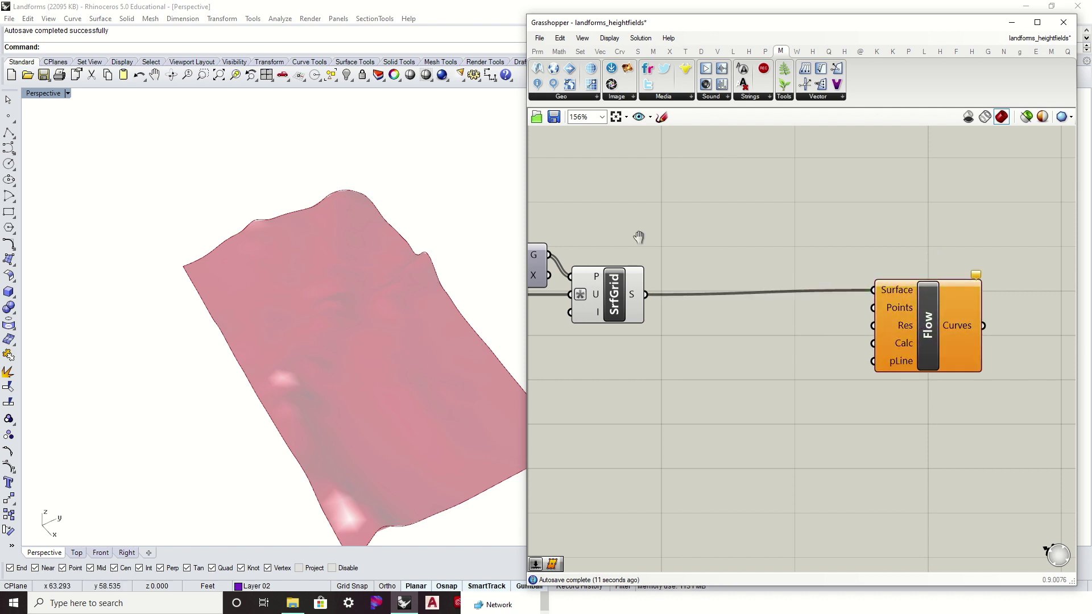
right_click_drag(638, 237, 872, 254)
- Briefly preview the Move component's points on the landform, then hide them again
scroll(871, 254, "down", 2)
left_click(775, 271)
right_click(774, 272)
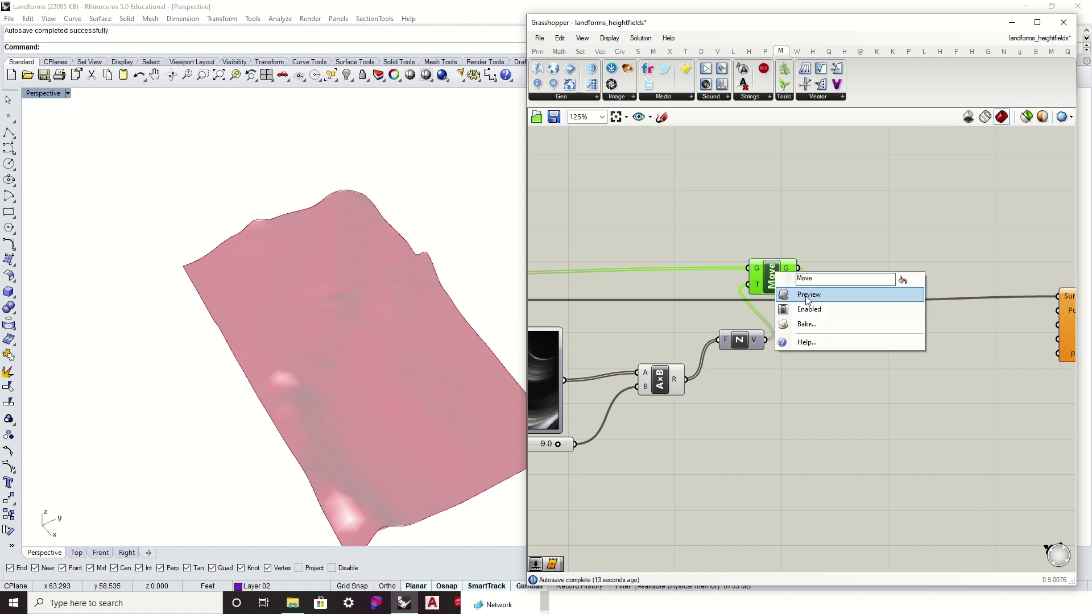
left_click(808, 296)
right_click_drag(520, 314, 501, 296)
scroll(407, 296, "up", 6)
right_click(779, 280)
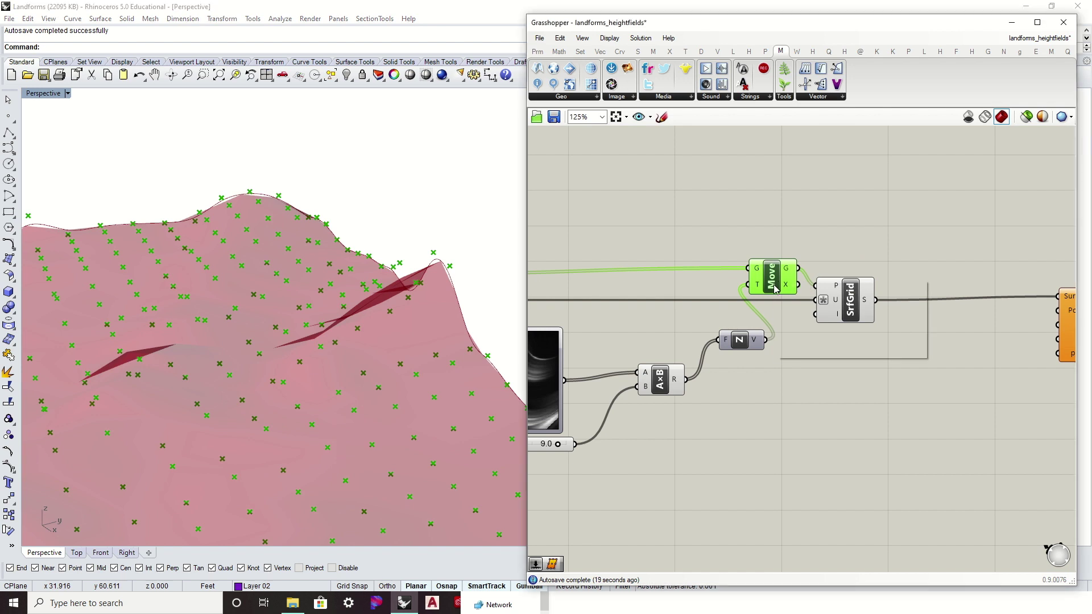
left_click(810, 302)
right_click_drag(934, 244, 805, 244)
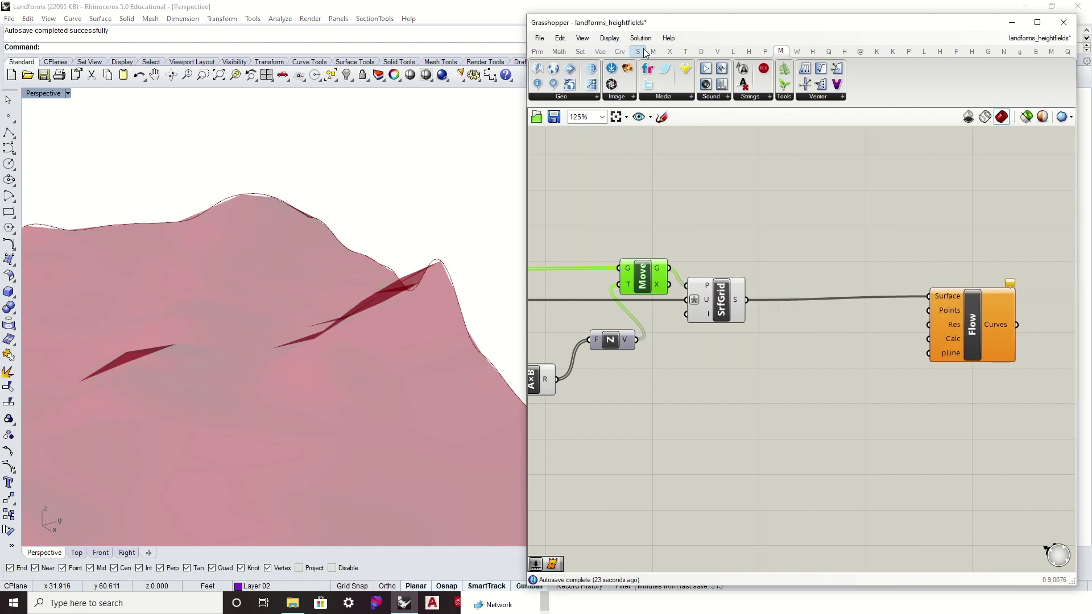
- Add SDivide fed by the SrfGrid surface, with a 15 slider driving U and V
left_click(637, 51)
left_click_drag(744, 68, 813, 337)
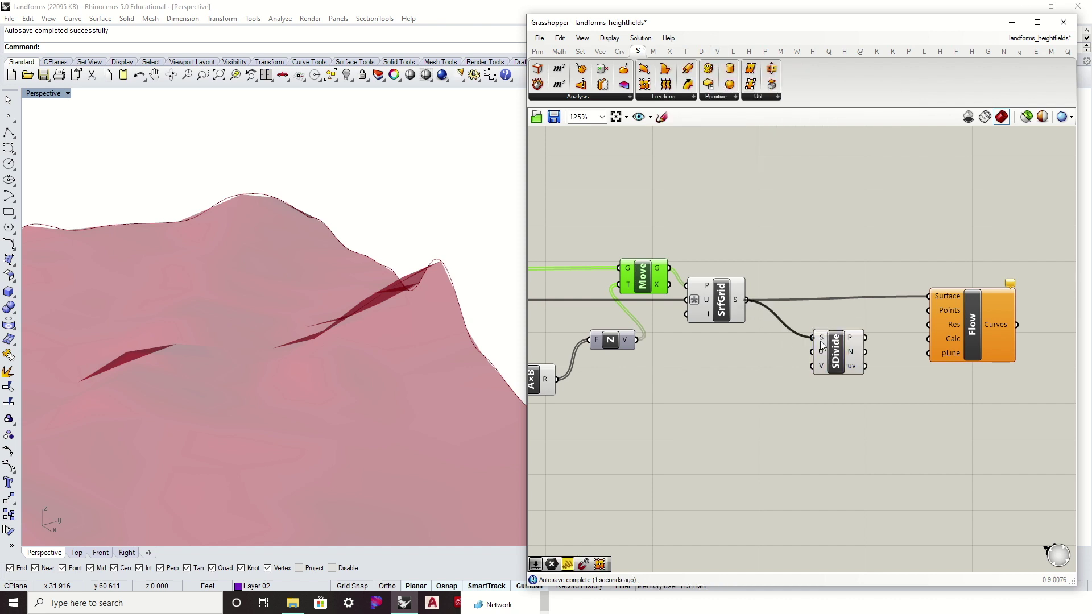
right_click_drag(308, 354, 331, 411)
scroll(882, 393, "up", 3)
double_click(603, 357)
double_click(604, 356)
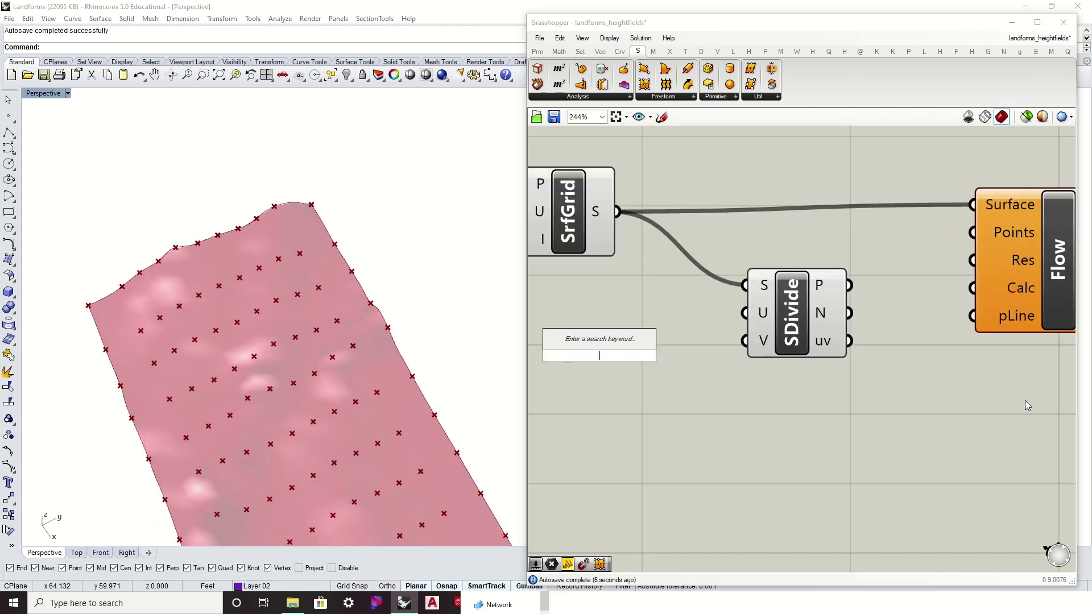
type("15")
key("Return")
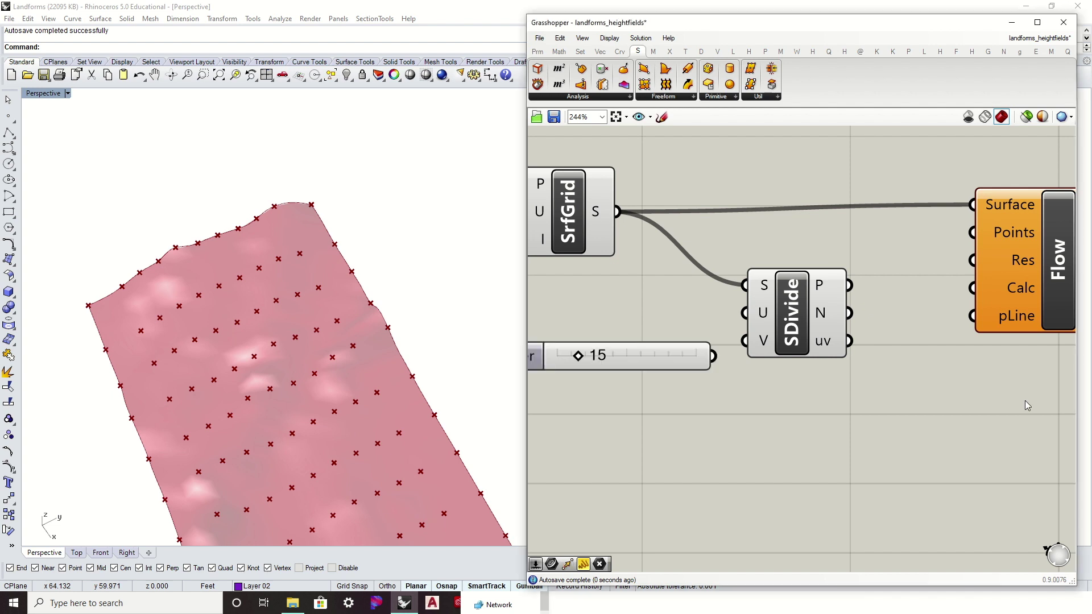
left_click_drag(688, 353, 745, 314)
left_click_drag(688, 333, 745, 341)
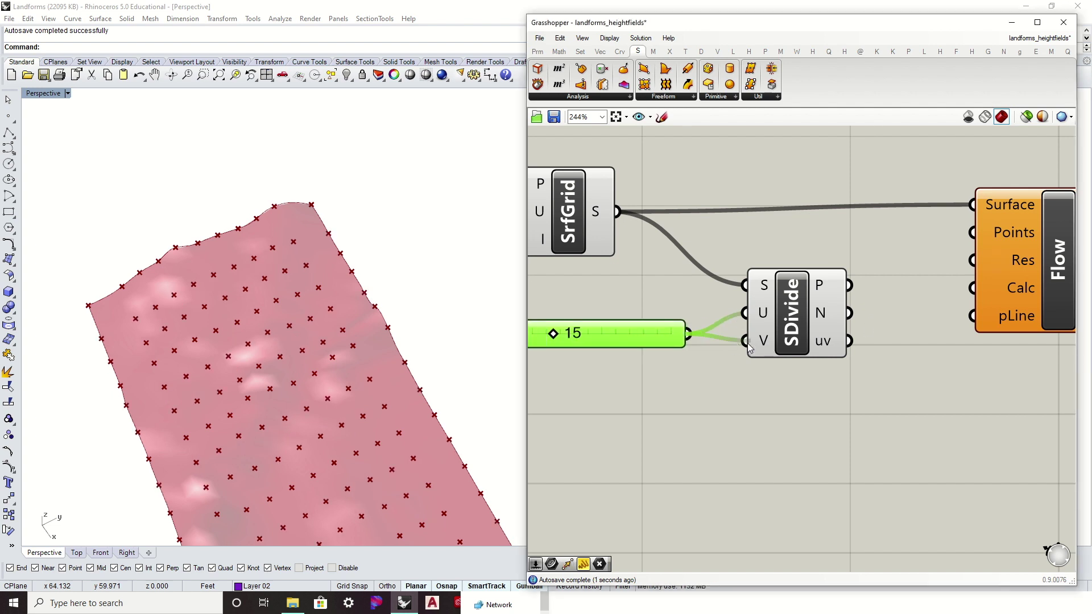
- Give SDivide's U input an x*2 expression so it doubles the count
right_click_drag(405, 367, 391, 441)
right_click(752, 313)
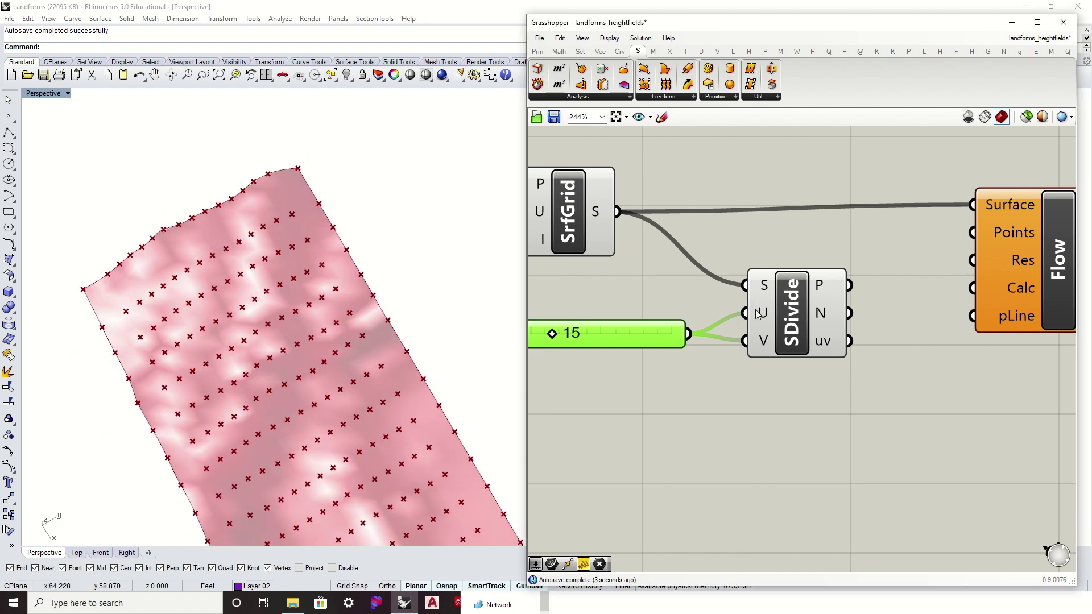
mouse_move(808, 422)
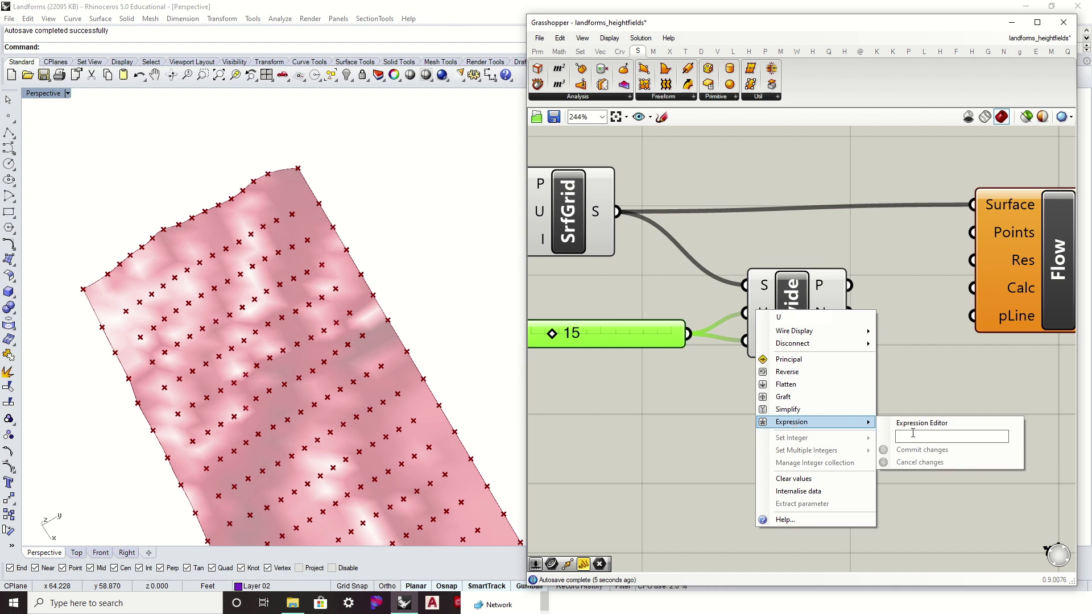
left_click(913, 435)
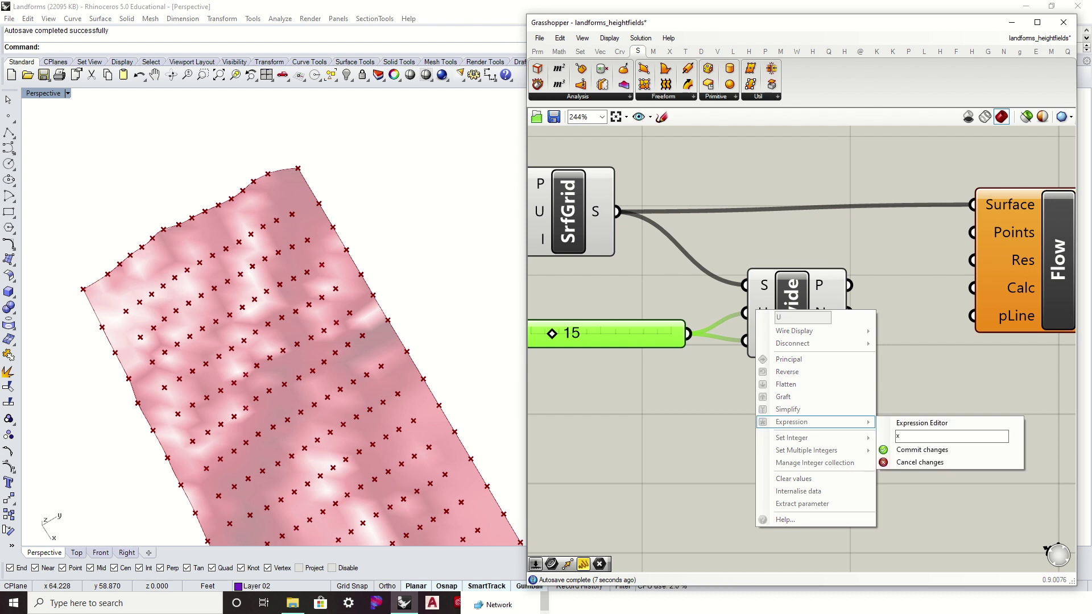
left_click(921, 449)
- Lower the V Count slider to 10 and zoom out over the whole surface
right_click_drag(369, 400, 382, 376)
right_click_drag(634, 359, 772, 309)
left_click_drag(691, 291, 685, 299)
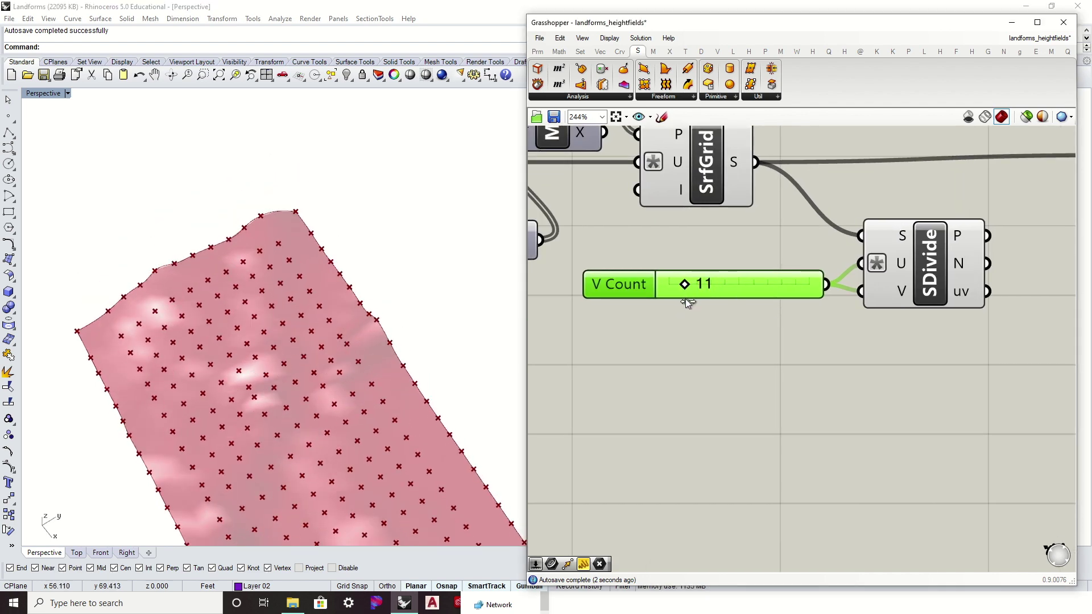
right_click_drag(370, 344, 421, 319)
scroll(370, 356, "down", 4)
right_click_drag(865, 371, 764, 410)
scroll(681, 397, "down", 1)
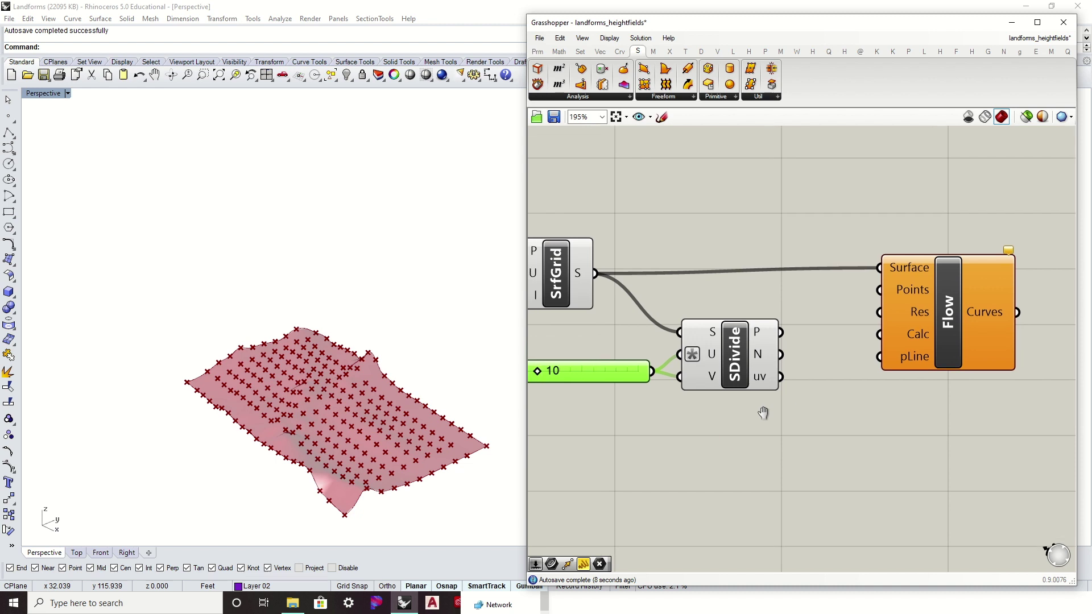
- Flatten SDivide's P output and wire the points into Flow's Points input
right_click(769, 327)
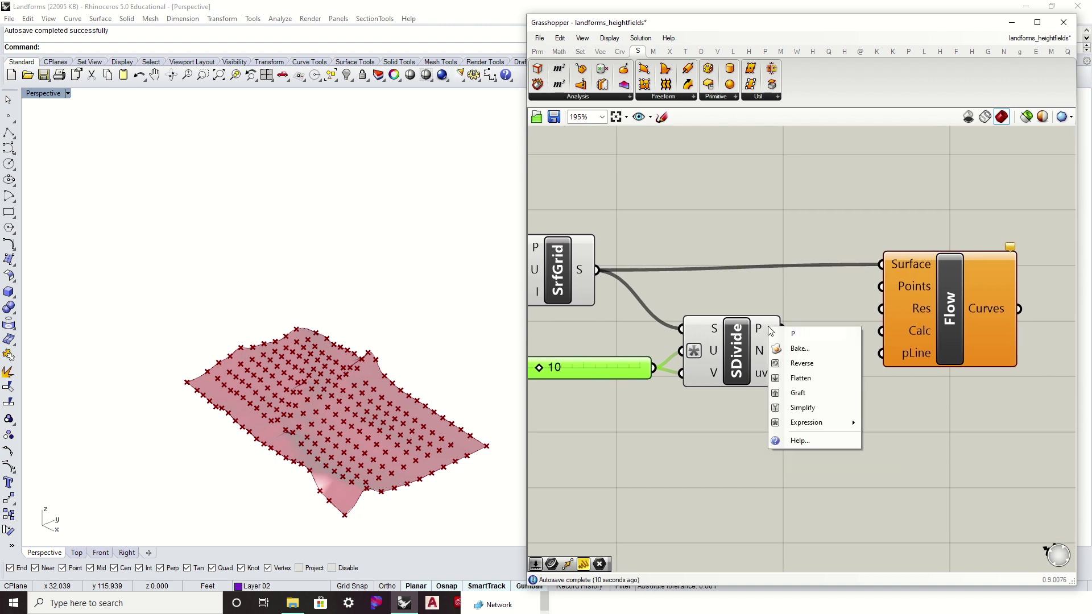
left_click(802, 378)
left_click_drag(800, 328, 875, 291)
right_click_drag(924, 394, 838, 318)
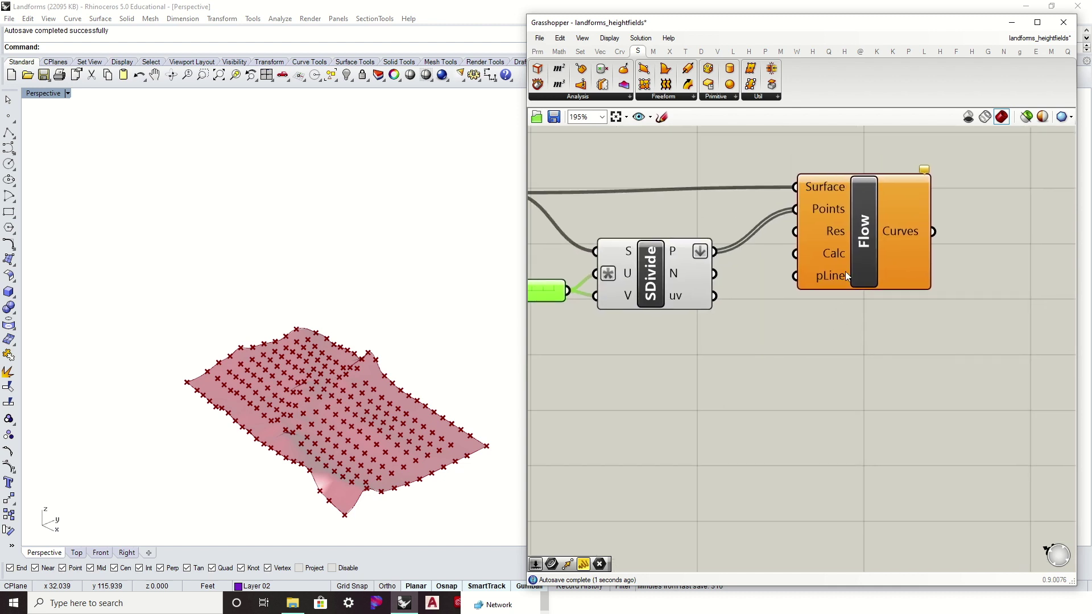
left_click_drag(850, 256, 898, 267)
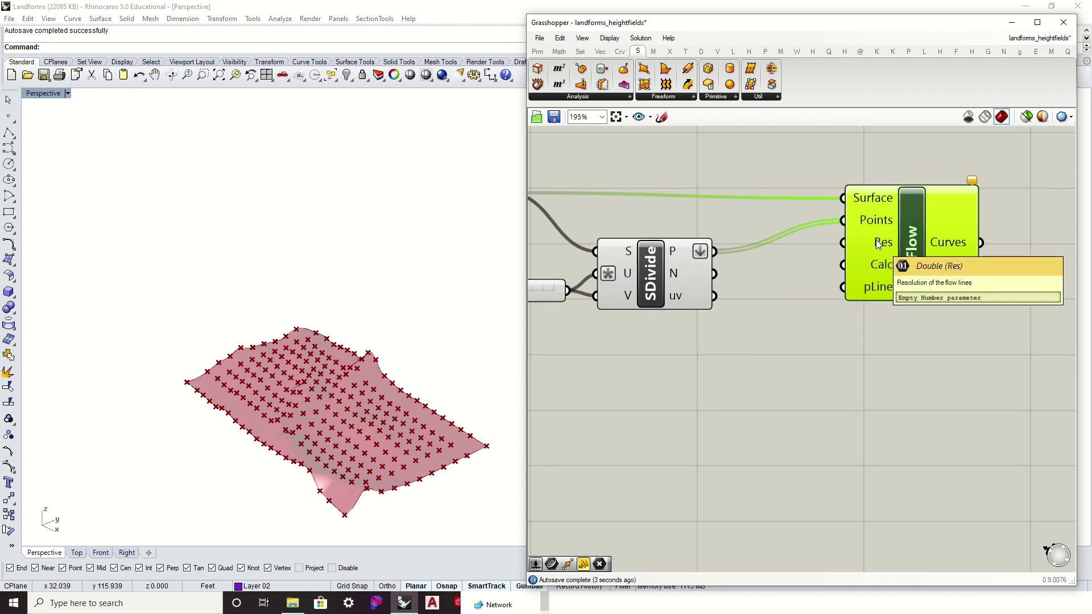
mouse_move(875, 266)
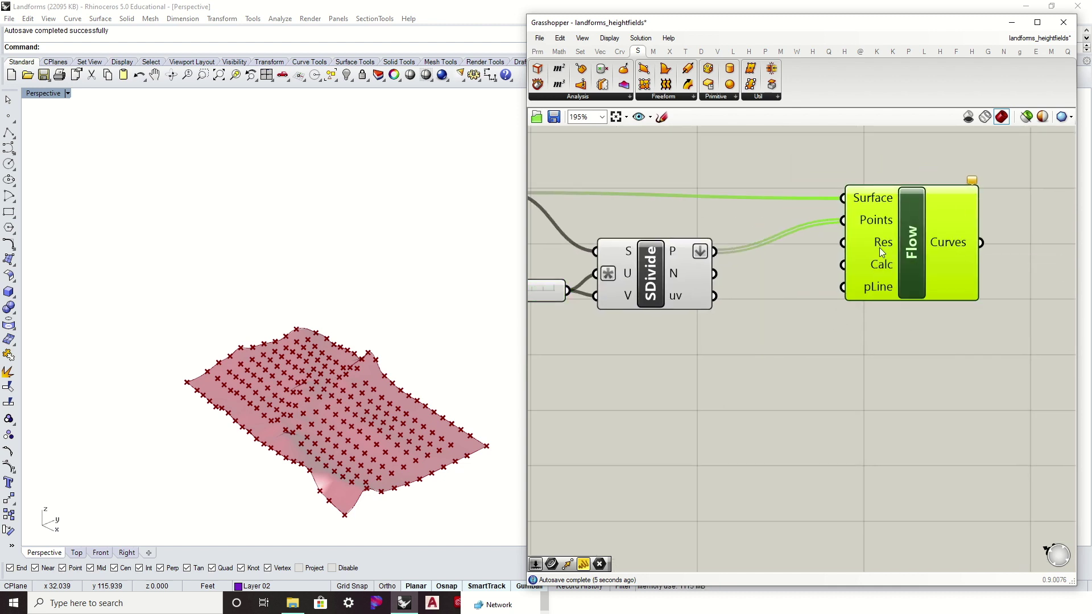
mouse_move(881, 245)
right_click_drag(442, 307, 417, 353)
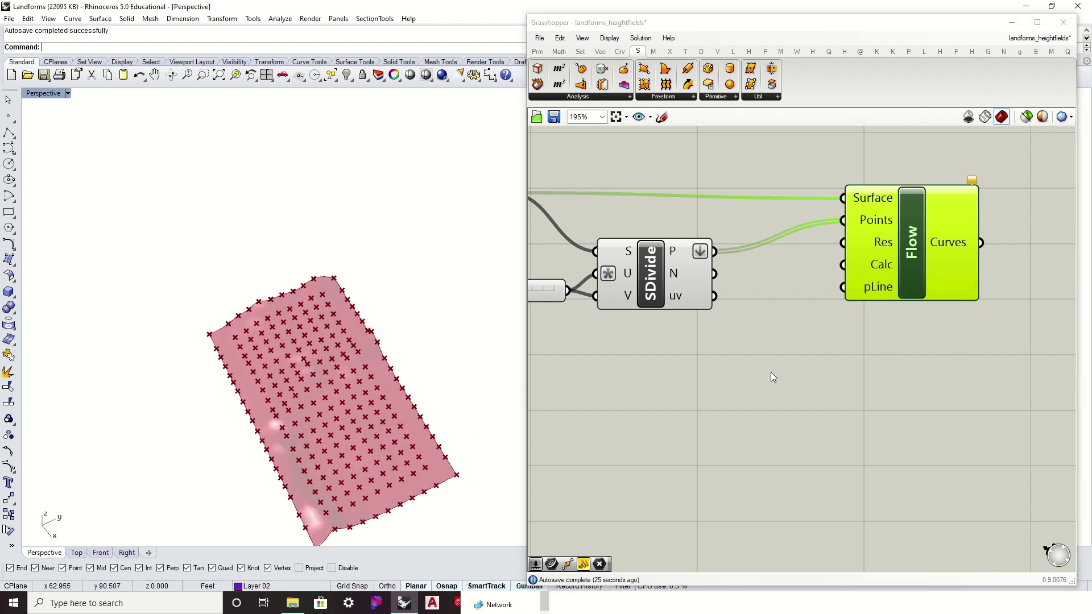
right_click_drag(770, 372, 780, 345)
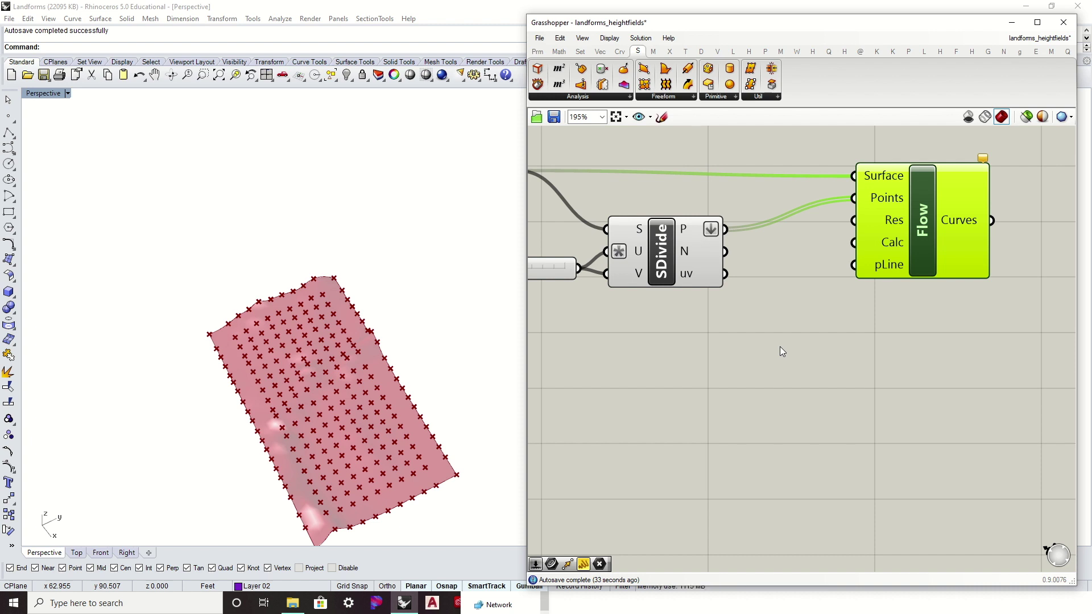
right_click_drag(843, 297, 799, 314)
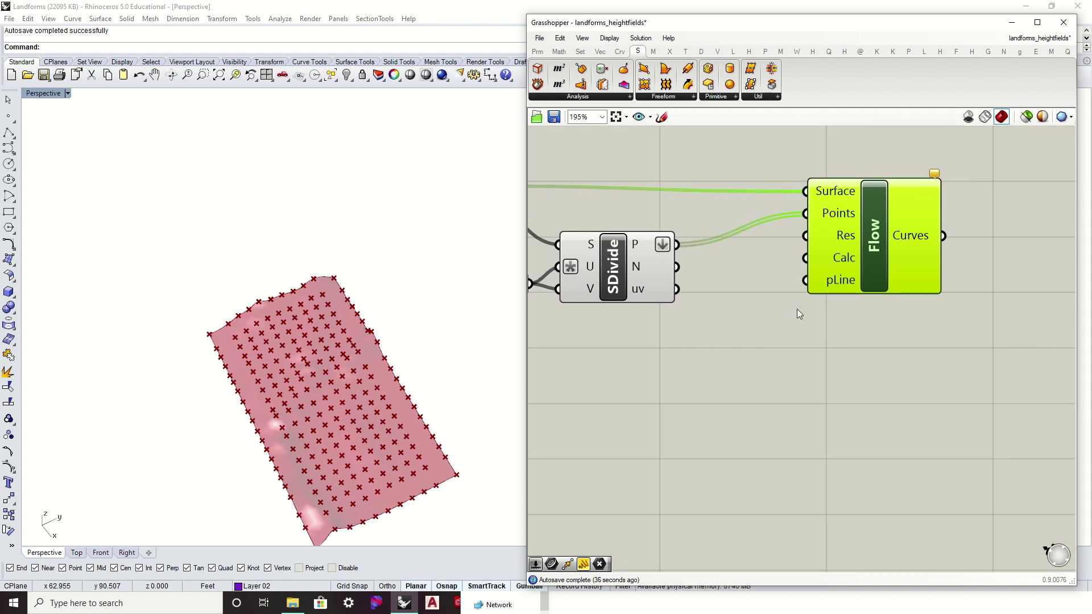
double_click(670, 368)
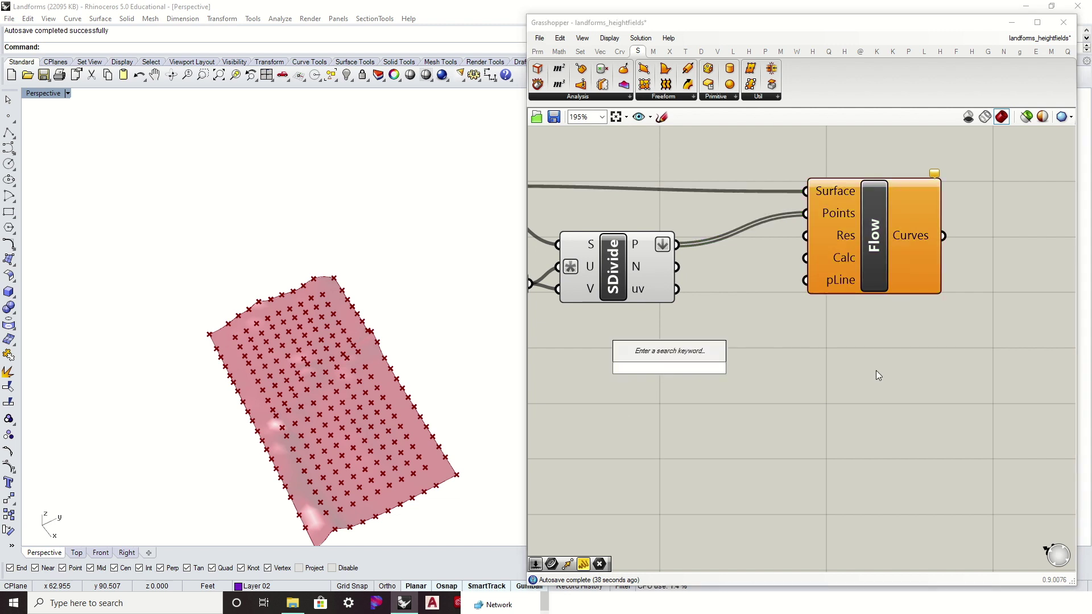
- Add a 0<10 number slider set to 5 and wire it into Flow's Res input
type("0<")
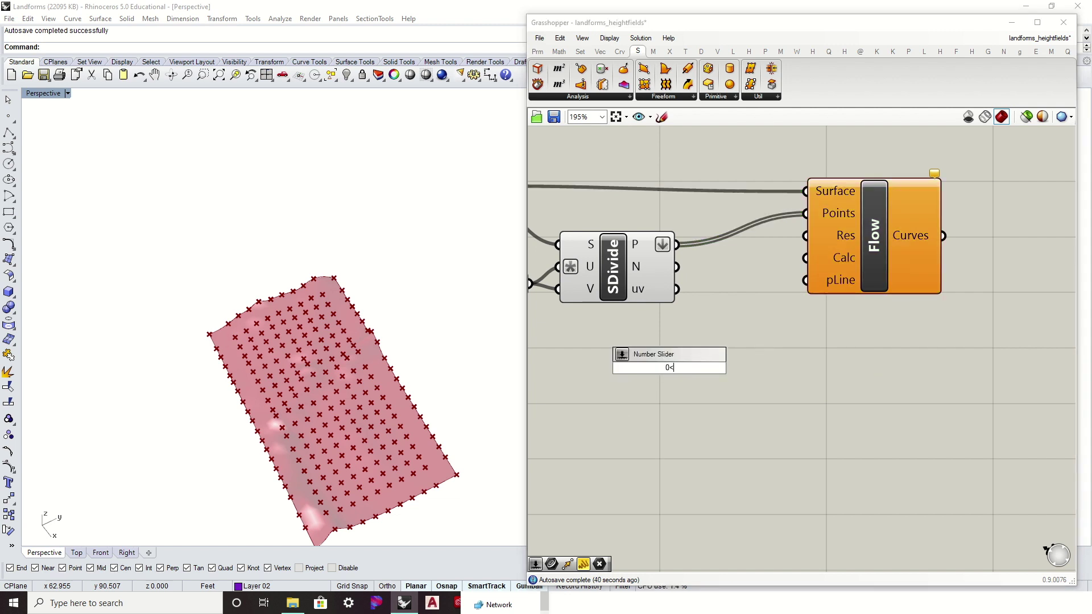
type("10")
key("Return")
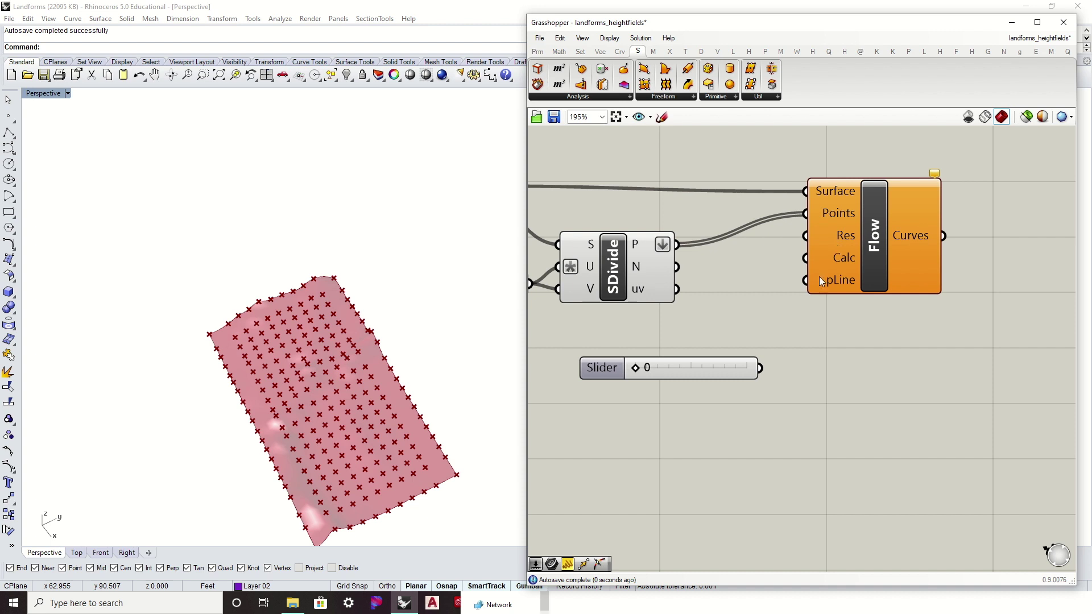
left_click_drag(766, 377, 805, 235)
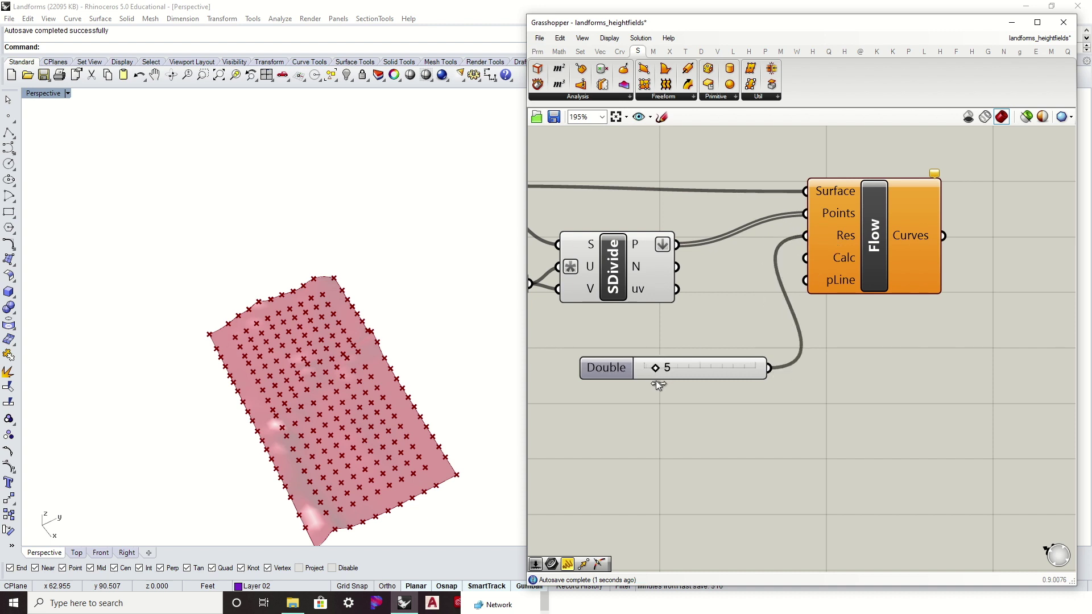
left_click_drag(656, 379, 637, 329)
- Duplicate the slider as an integer 5 and wire the copy into Flow's Calc input
double_click(740, 379)
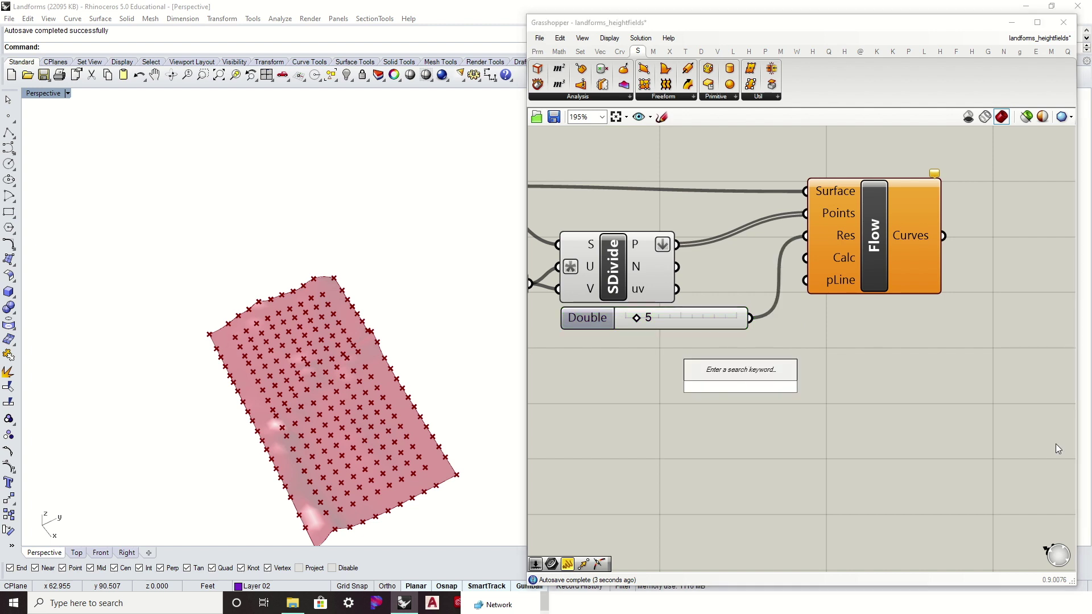
left_click(1004, 376)
left_click(706, 316)
left_click_drag(706, 321, 681, 388, "alt")
left_click_drag(750, 387, 806, 258)
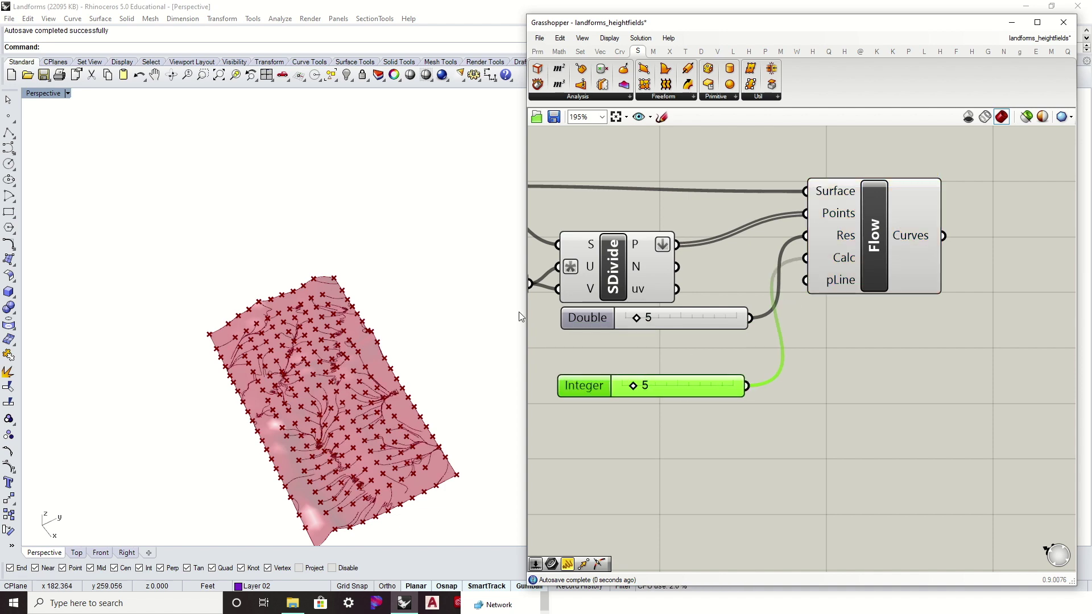
left_click(617, 277)
right_click(617, 277)
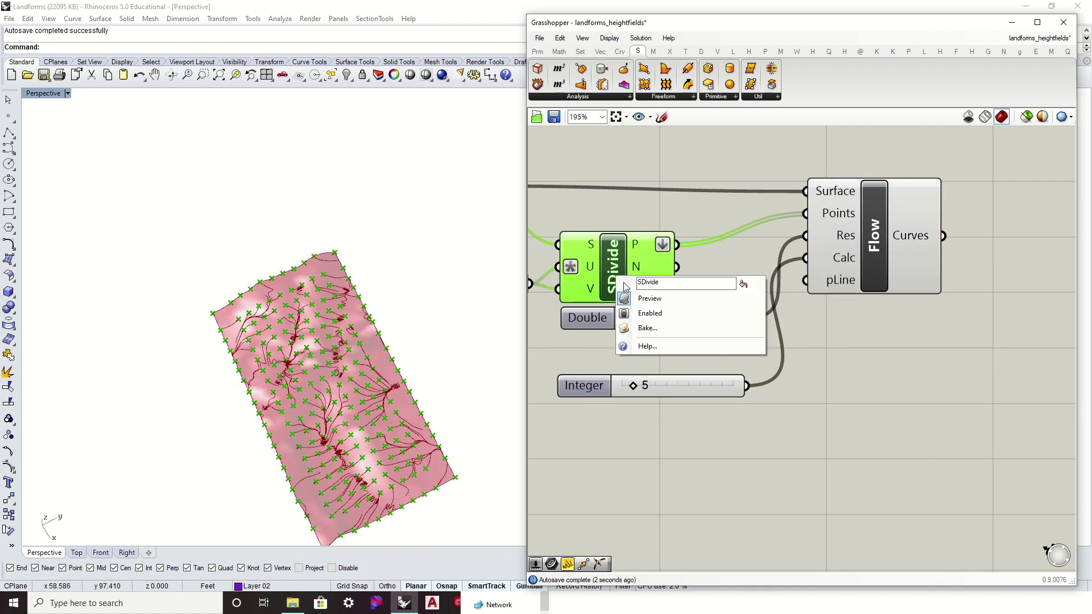
- Turn off the SDivide grid points preview in the viewport
left_click(642, 297)
right_click_drag(432, 312, 321, 364)
scroll(319, 502, "up", 9)
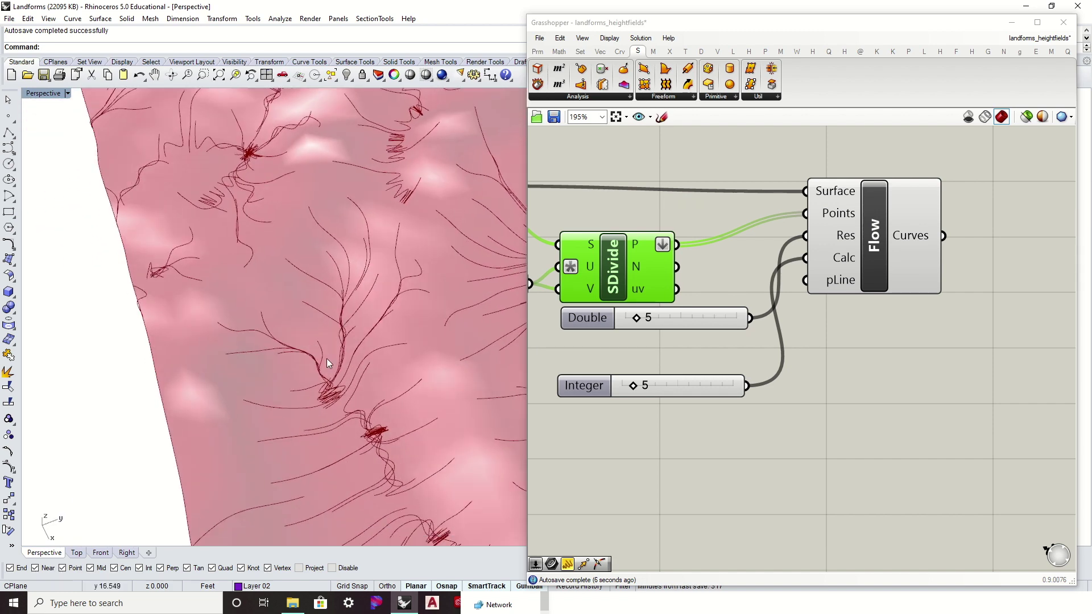
- Raise Flow's resolution slider and increase its calculation count toward 44
left_click_drag(637, 317, 673, 338)
scroll(397, 275, "up", 5)
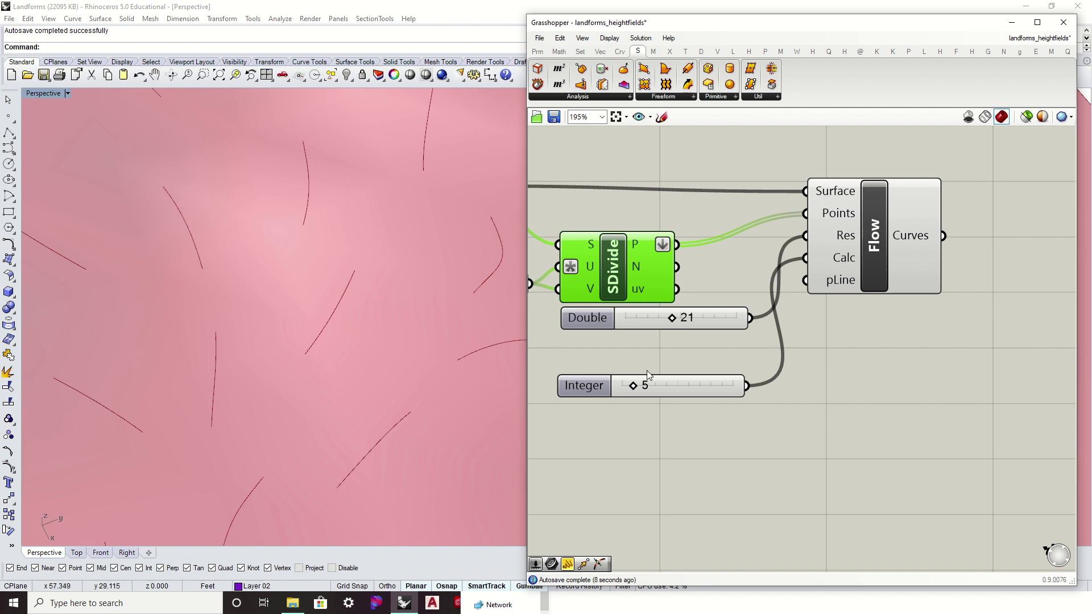
left_click_drag(657, 385, 687, 392)
scroll(292, 367, "down", 3)
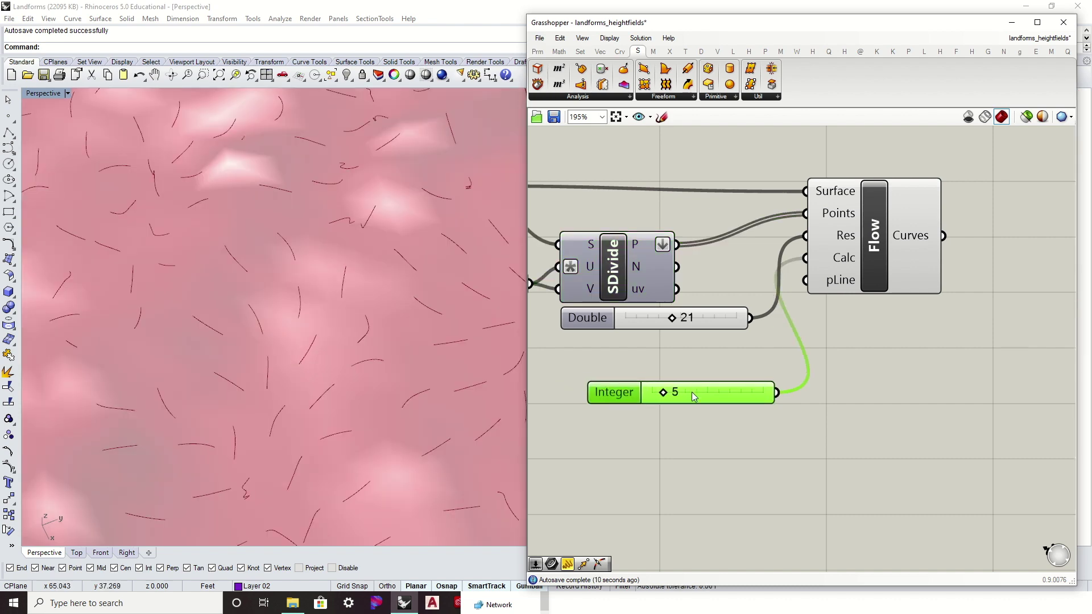
scroll(365, 361, "down", 3)
scroll(365, 357, "down", 2)
right_click_drag(366, 355, 373, 398)
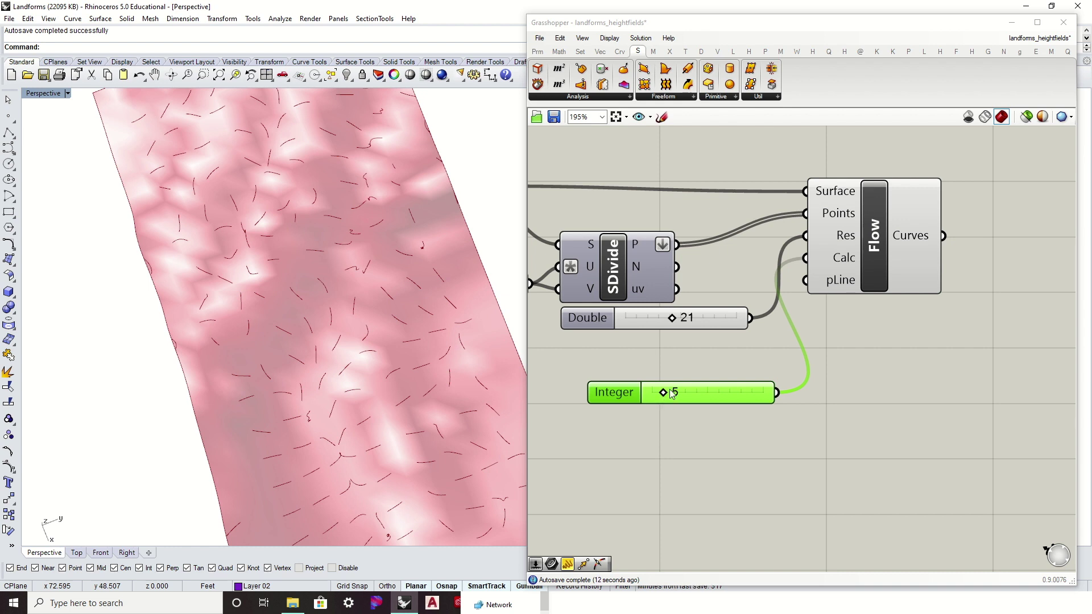
left_click_drag(667, 394, 752, 405)
- Shift the Integer slider left and set the Double resolution slider to 26
scroll(292, 376, "down", 5)
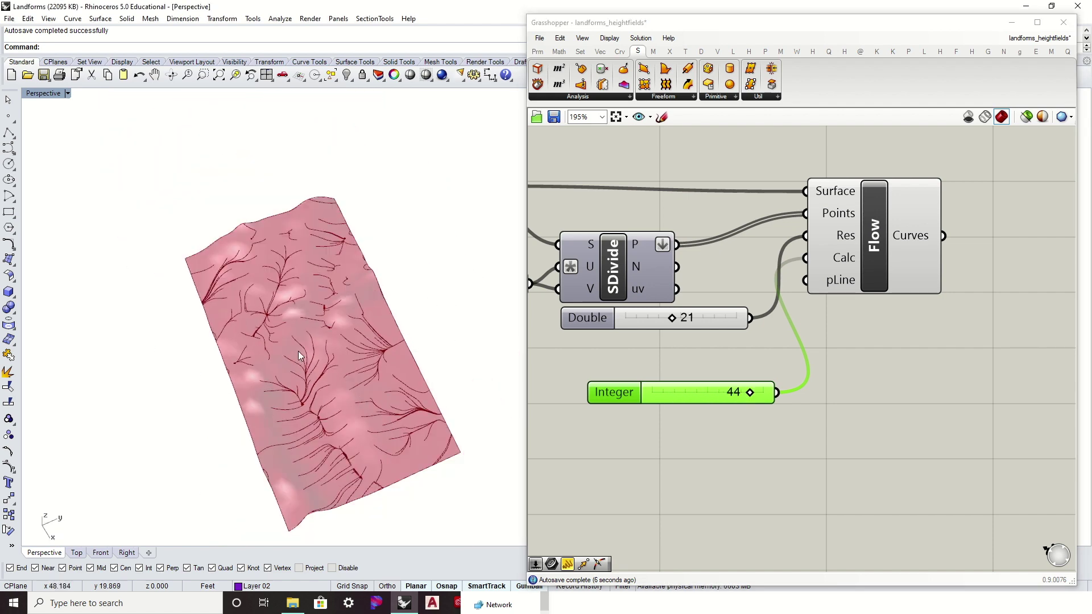
right_click_drag(298, 351, 357, 281)
scroll(259, 379, "up", 3)
scroll(260, 378, "down", 3)
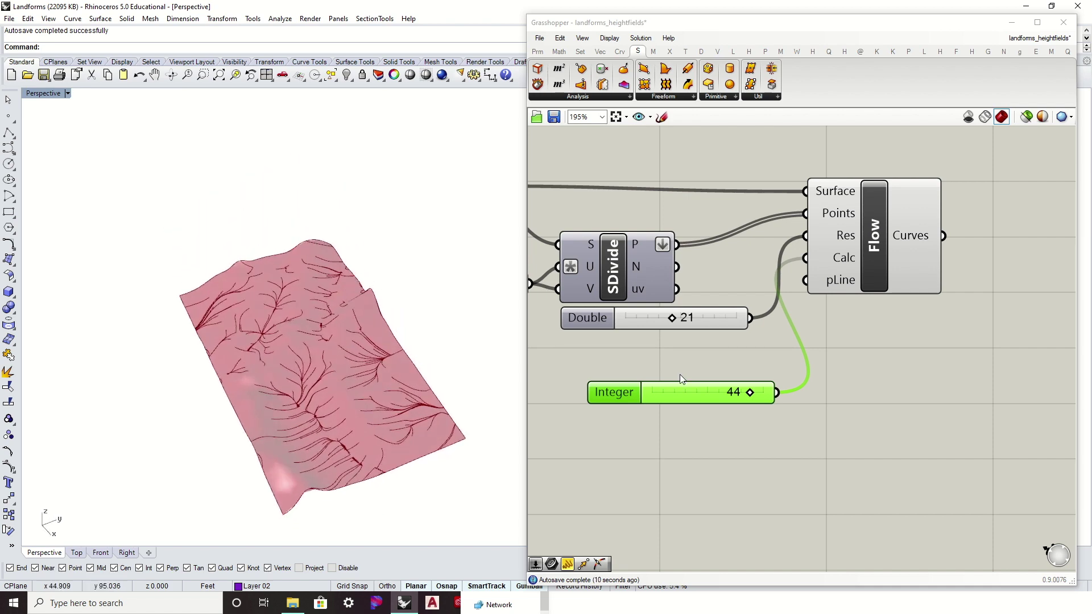
left_click_drag(701, 385, 684, 385)
left_click_drag(703, 317, 683, 332)
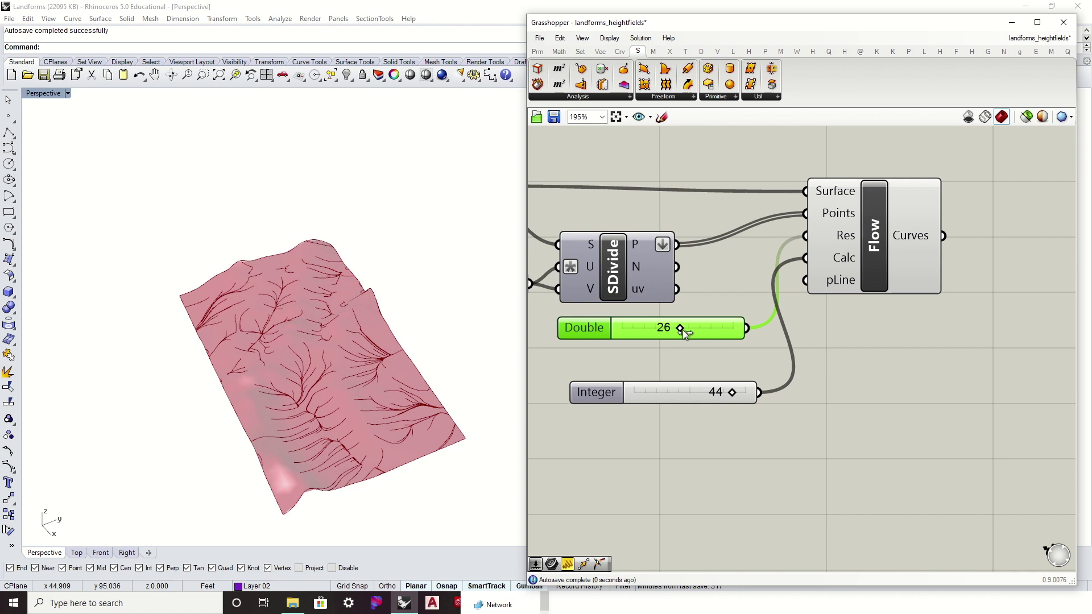
right_click_drag(319, 347, 369, 341)
- Set the V Count slider to 45 and inspect the denser curves
scroll(654, 384, "down", 3)
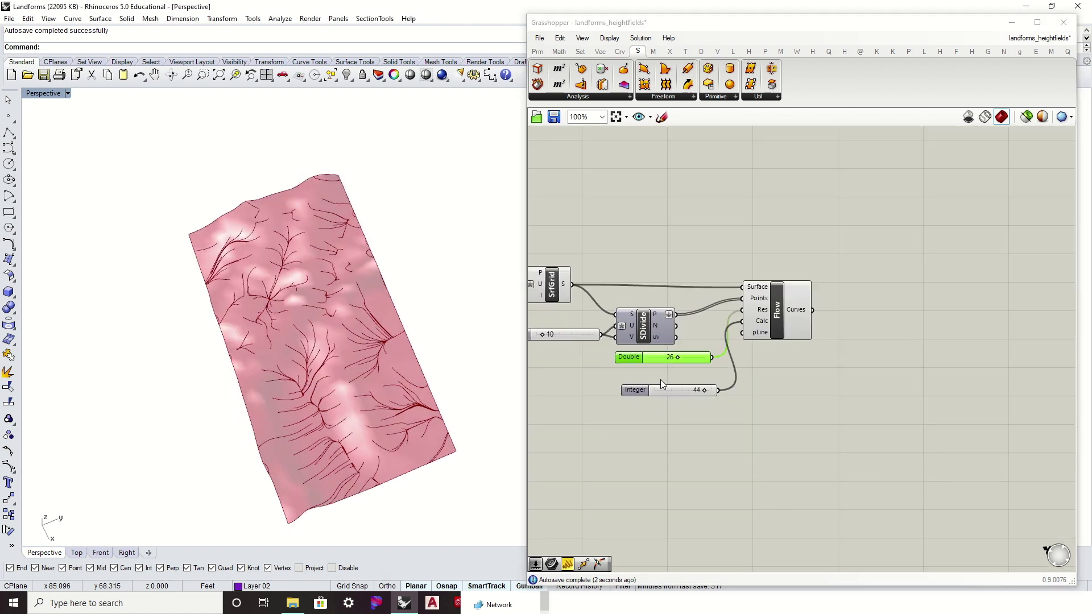
right_click_drag(610, 365, 785, 395)
right_click_drag(678, 351, 722, 341)
scroll(852, 366, "down", 2)
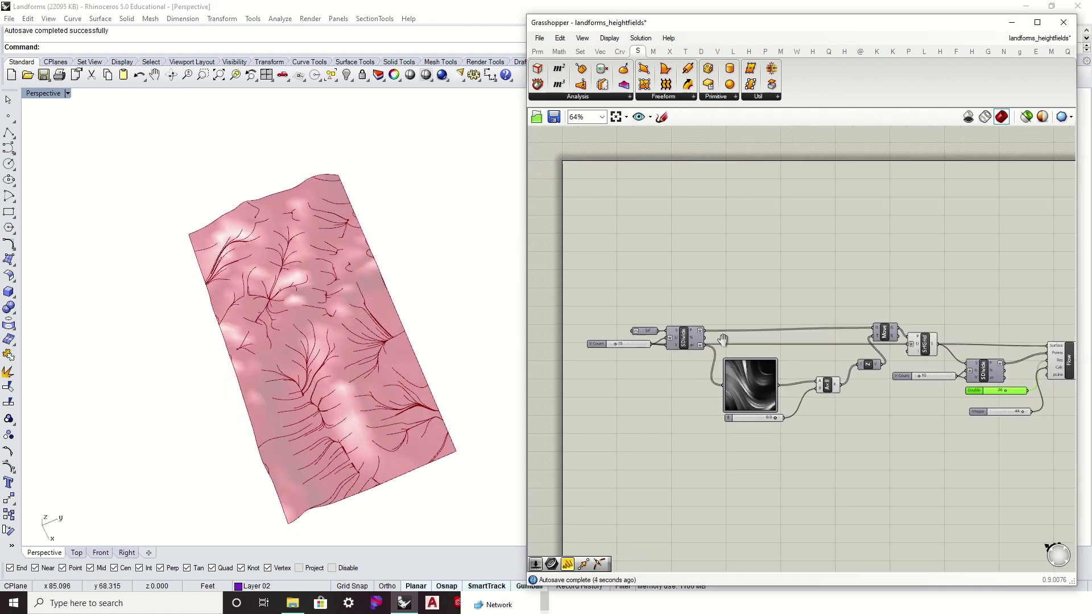
scroll(722, 339, "up", 4)
right_click_drag(315, 383, 432, 370)
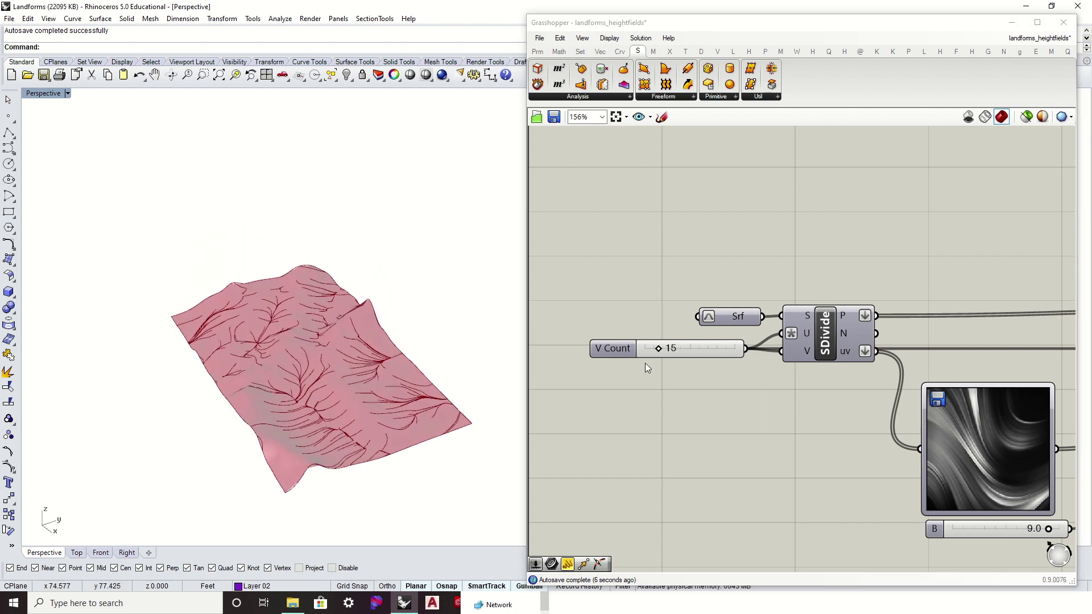
scroll(649, 361, "up", 4)
double_click(740, 340)
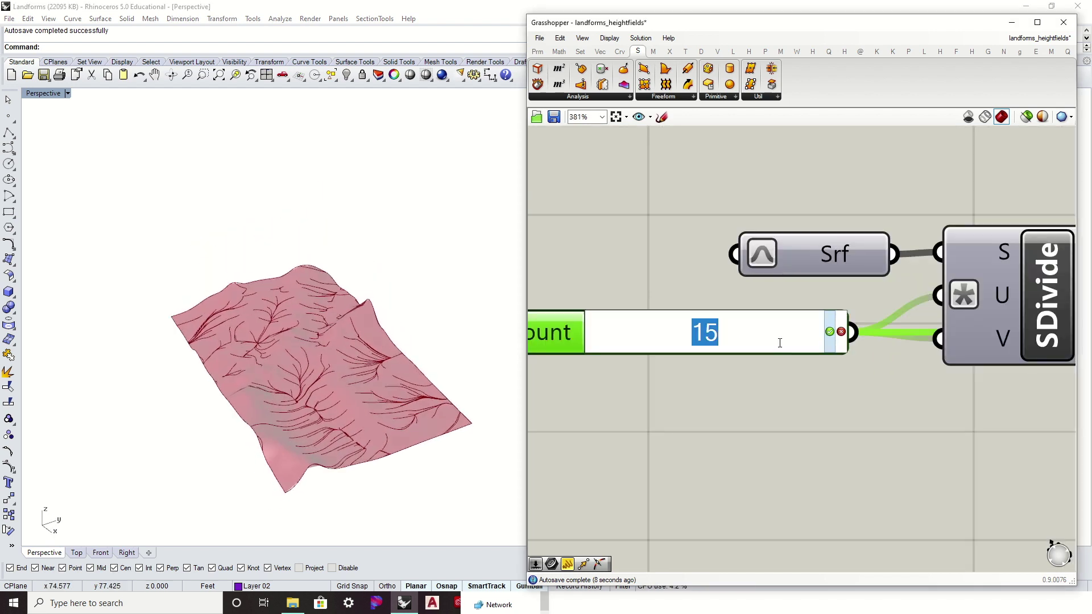
type("45")
key("Return")
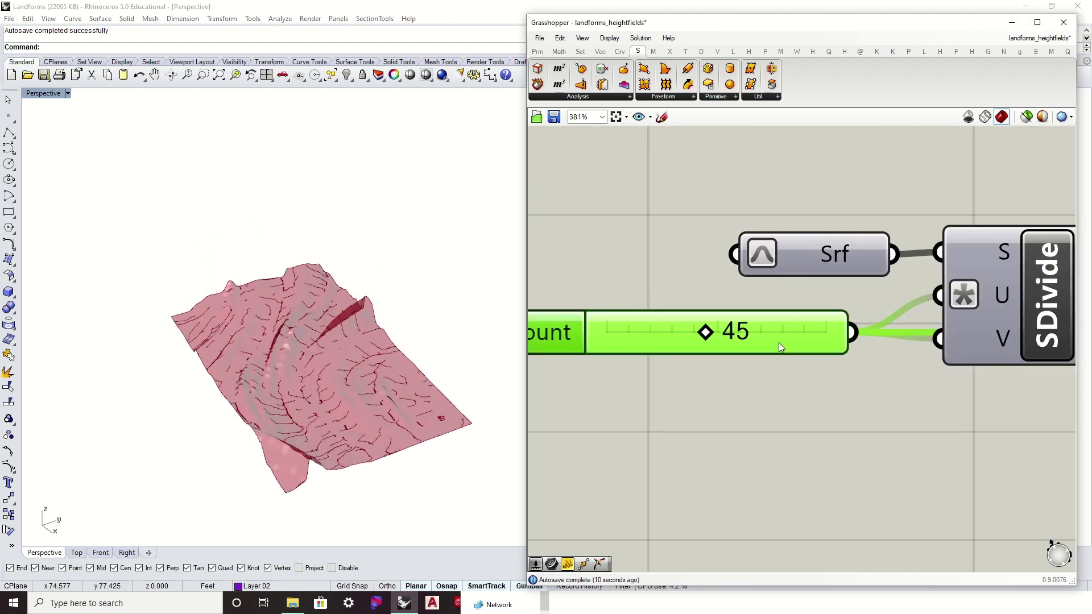
left_click(574, 428)
scroll(279, 328, "up", 8)
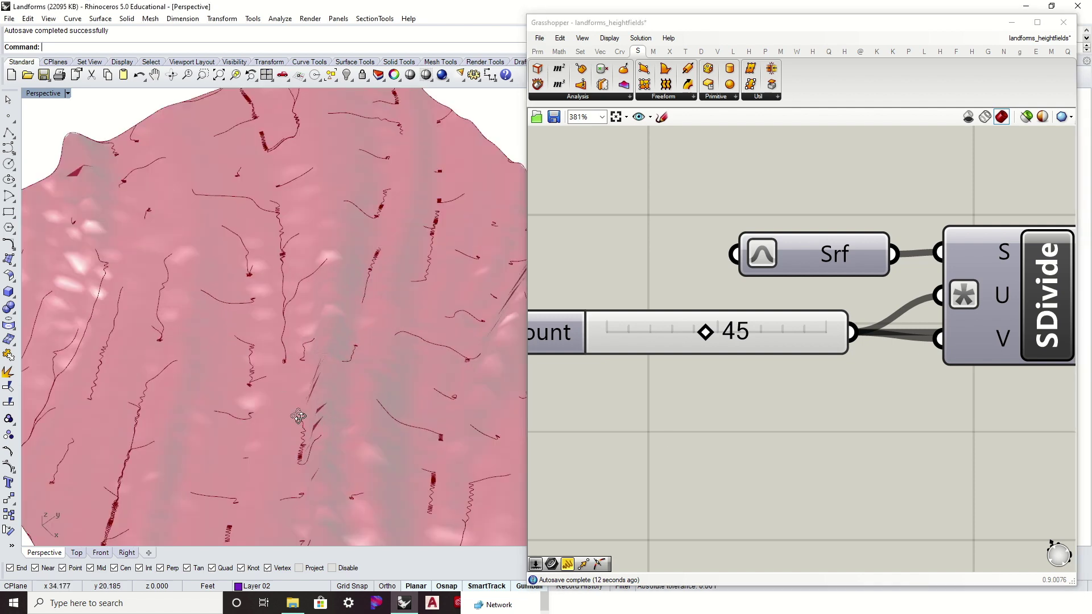
right_click_drag(298, 415, 365, 337)
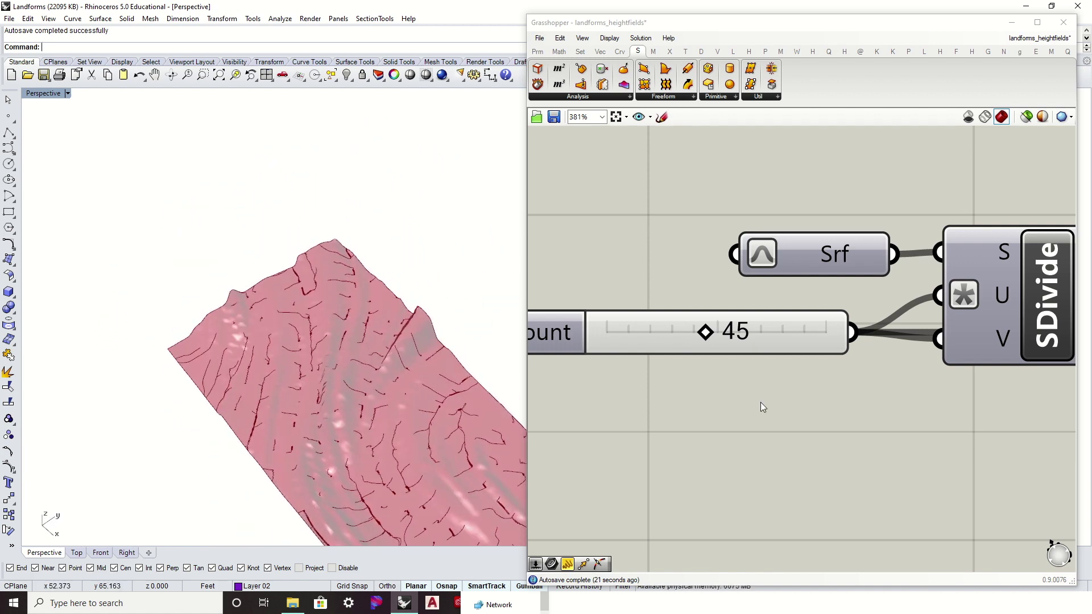
- Set V Count to 12, then drag its slider lower toward 6
left_click(773, 392)
double_click(668, 337)
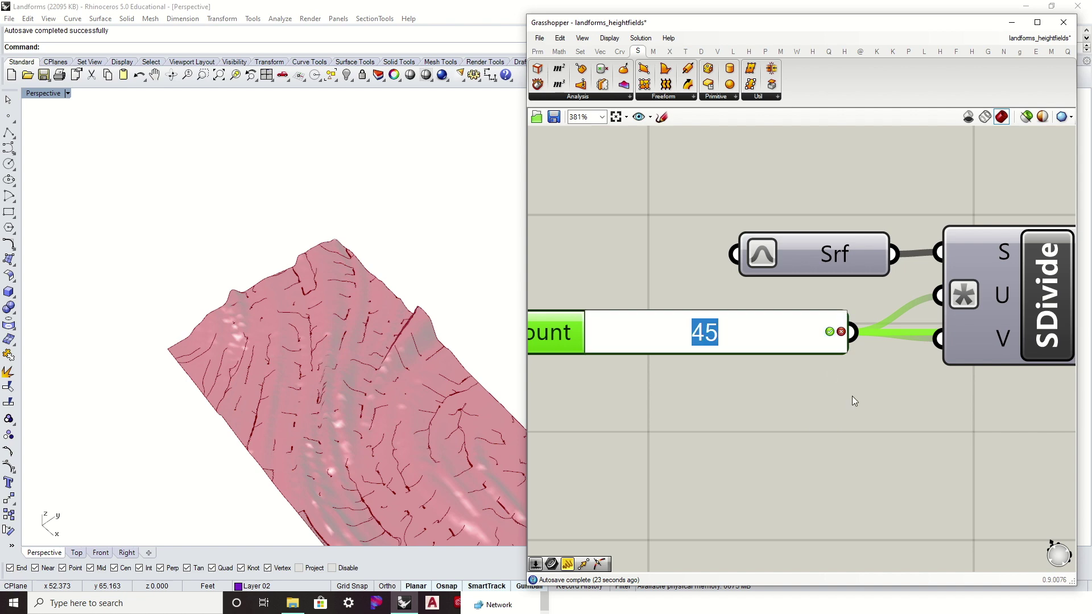
type("12")
key("Return")
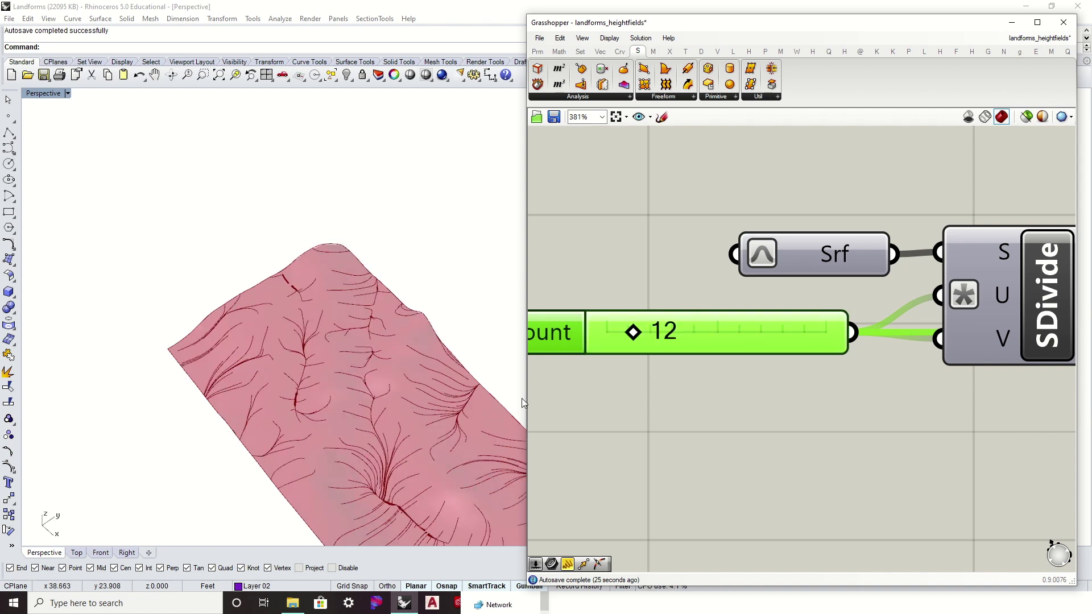
left_click(820, 453)
right_click_drag(364, 449, 360, 300)
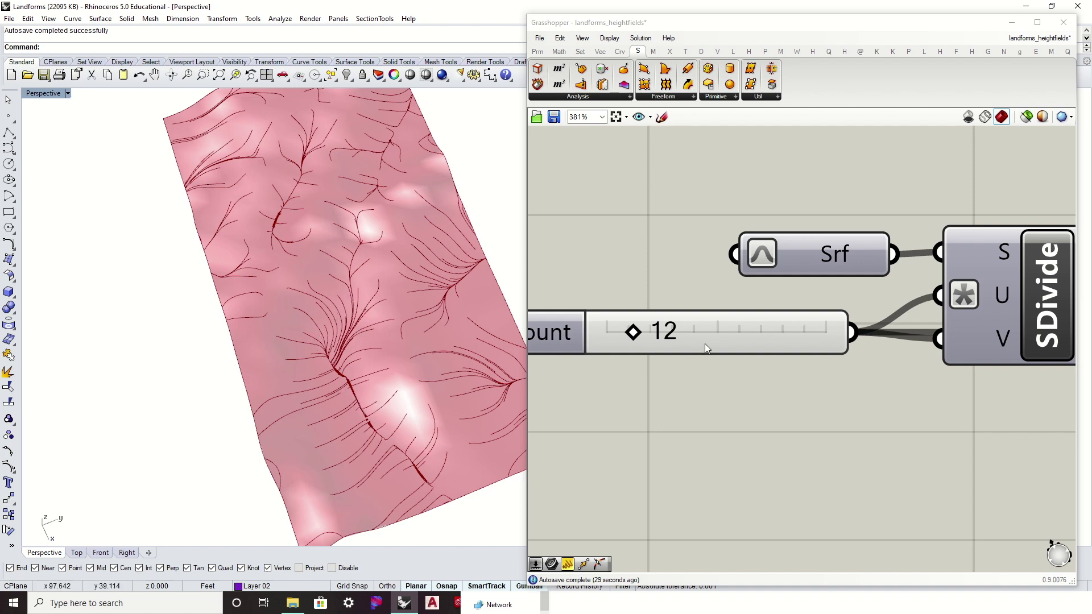
left_click_drag(630, 333, 622, 340)
- Turn on visibility of Layer 01 to show the white geometry
right_click_drag(402, 409, 411, 388)
scroll(855, 425, "down", 3)
right_click_drag(843, 420, 733, 385)
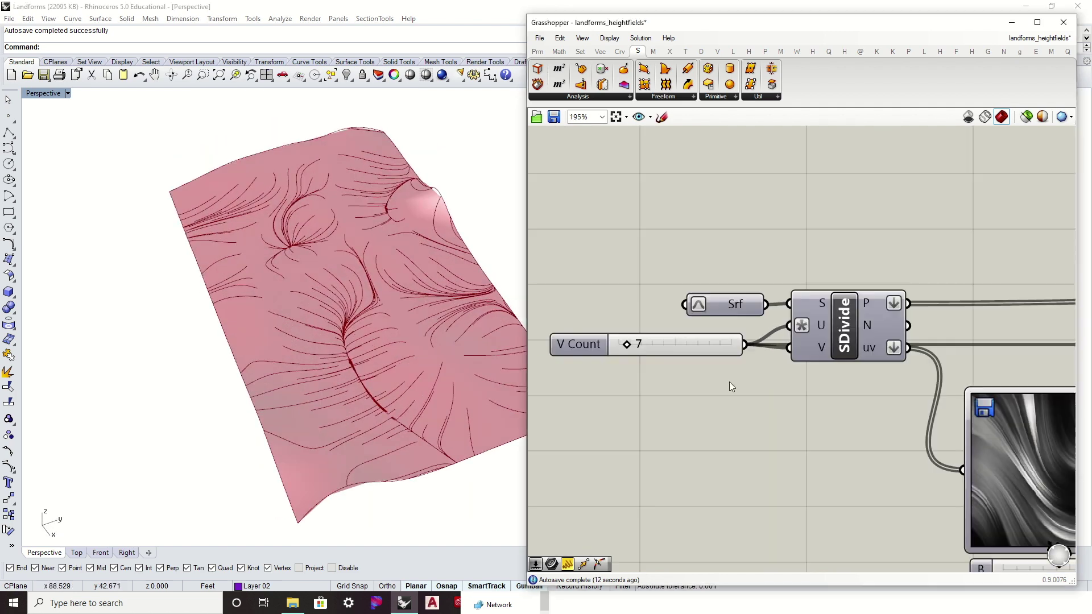
right_click_drag(932, 407, 755, 348)
scroll(755, 348, "down", 2)
scroll(950, 472, "up", 3)
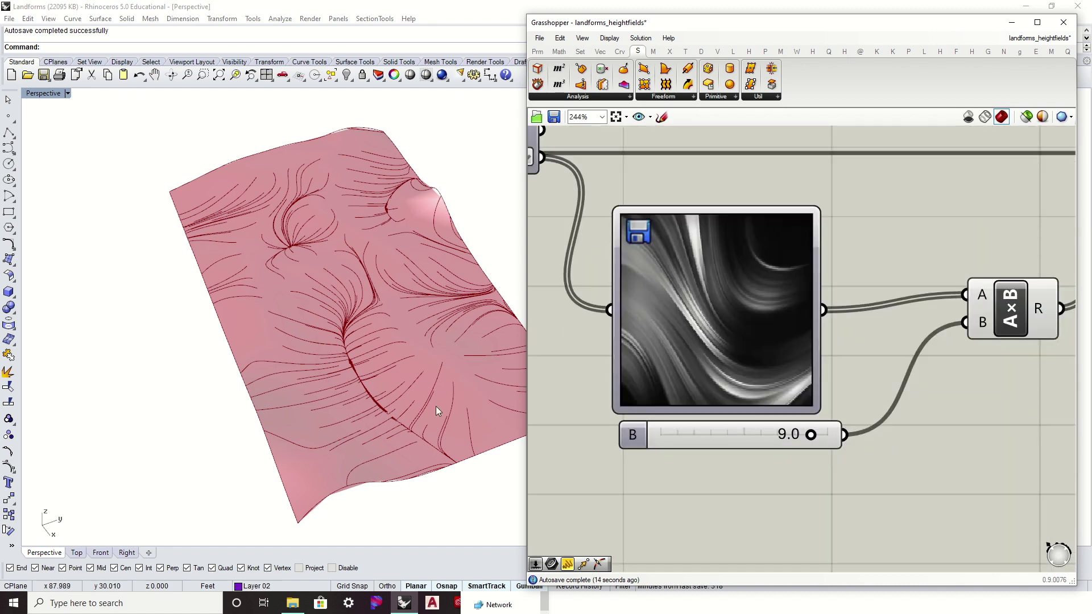
right_click_drag(433, 407, 424, 375)
left_click_drag(724, 29, 740, 224)
left_click(950, 114)
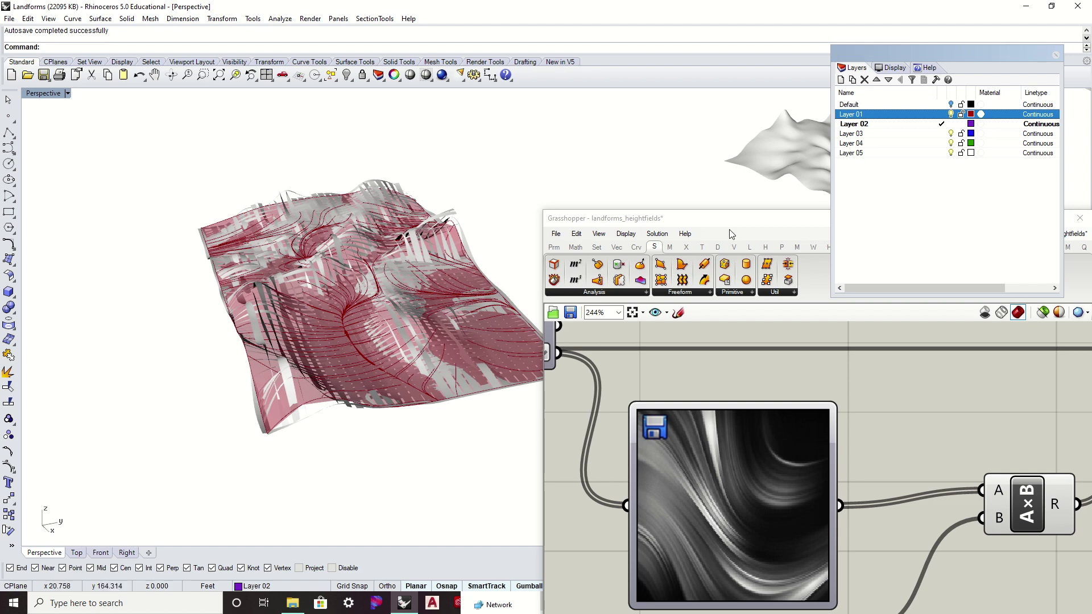
- Turn off the SrfGrid component's preview
scroll(813, 435, "down", 2)
right_click_drag(814, 436, 637, 475)
left_click(978, 392)
right_click(978, 392)
left_click(1016, 415)
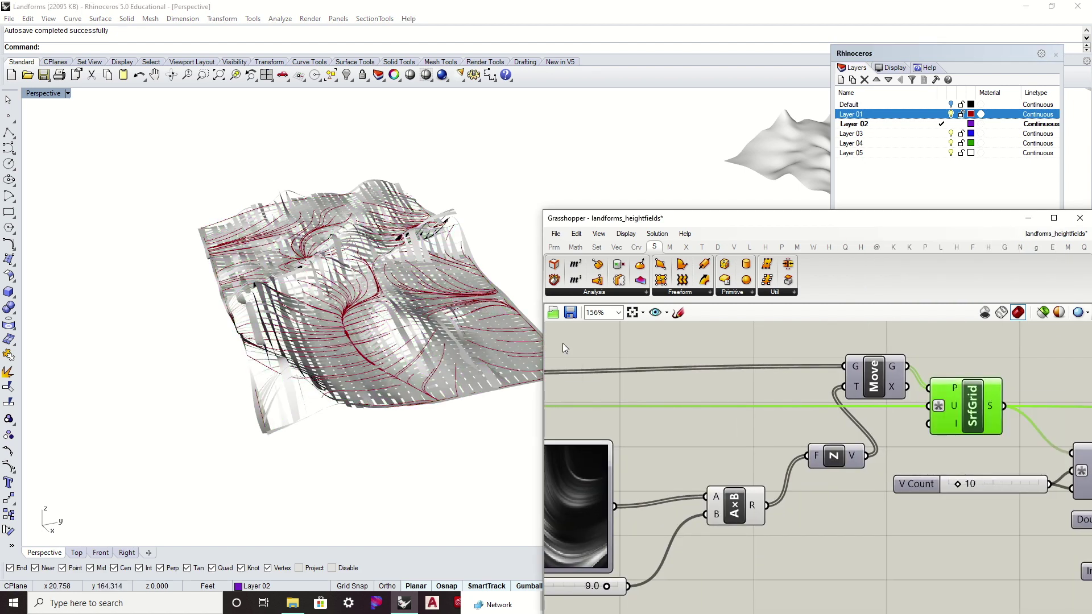
right_click_drag(466, 341, 765, 419)
- Raise the image height multiplier slider from 9.0 to 10.0
left_click_drag(751, 222, 766, 76)
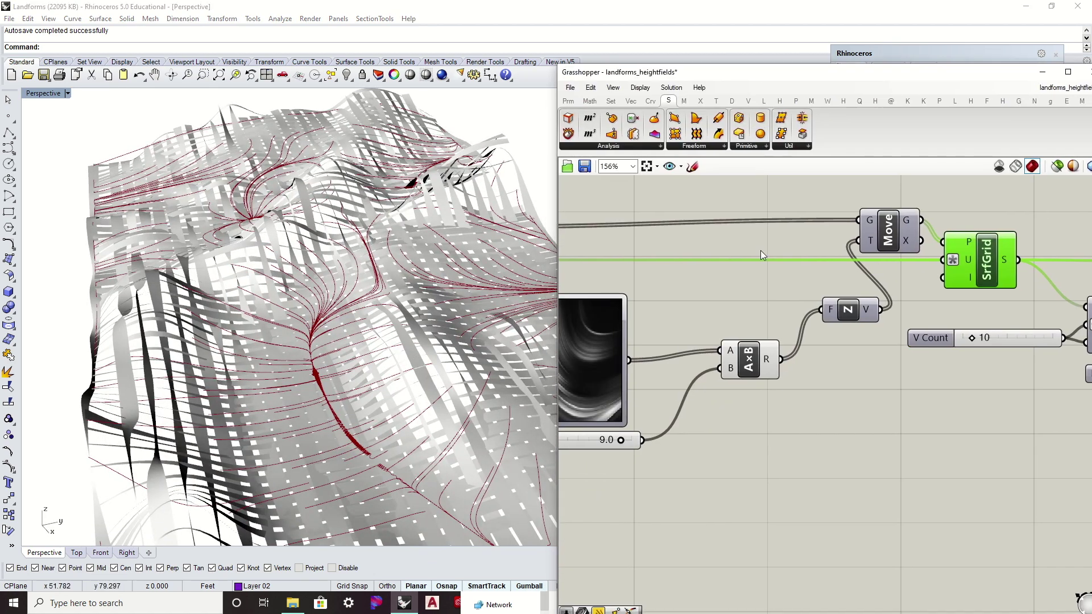
scroll(740, 323, "up", 4)
left_click_drag(689, 408, 722, 408)
right_click_drag(468, 414, 445, 336)
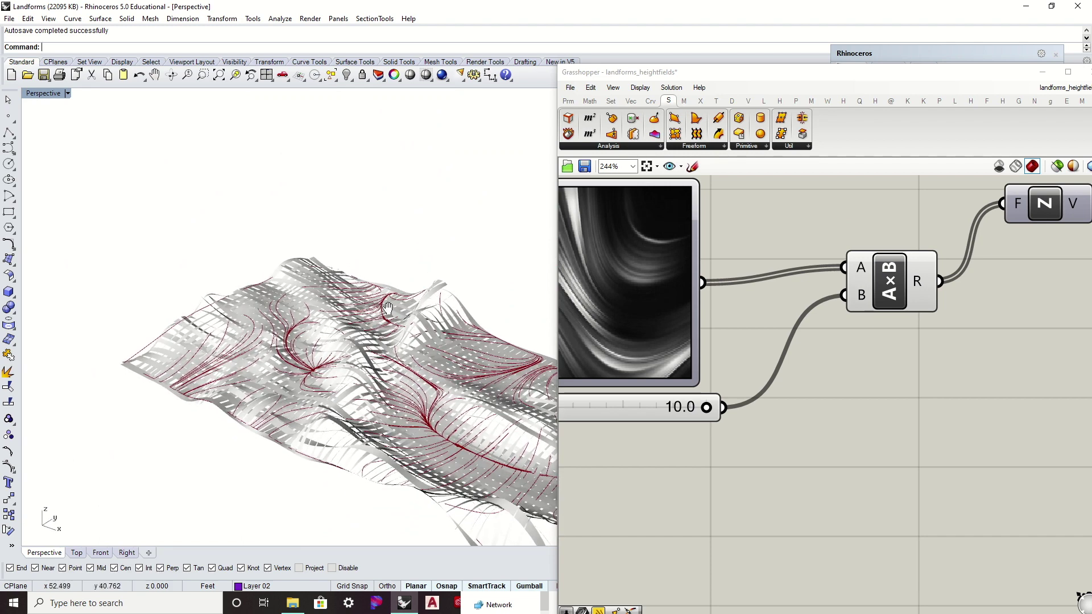
right_click_drag(385, 308, 341, 271)
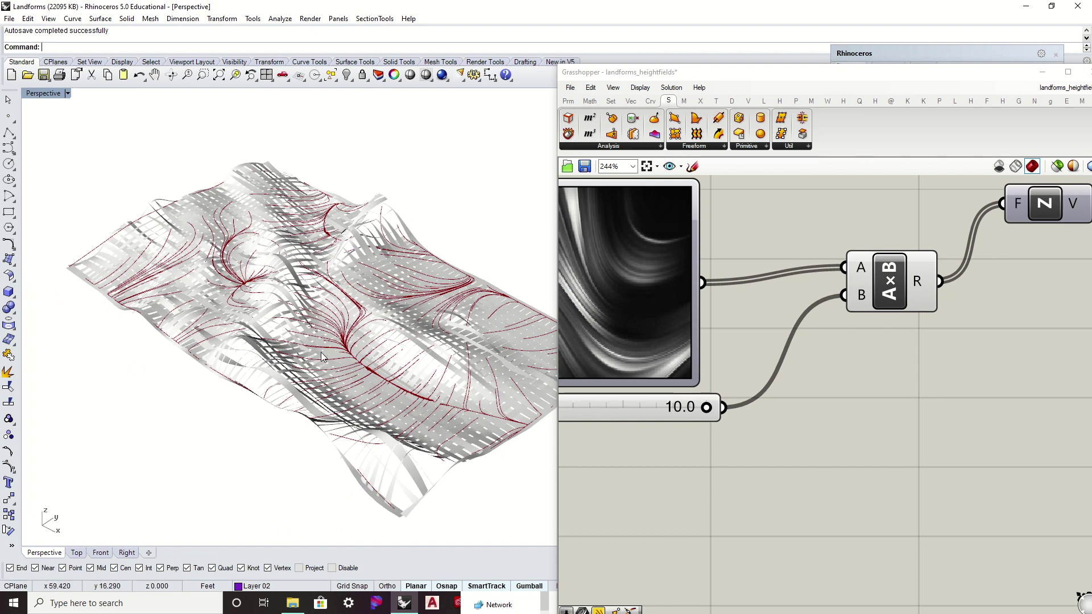
scroll(321, 353, "down", 6)
right_click_drag(322, 356, 340, 377)
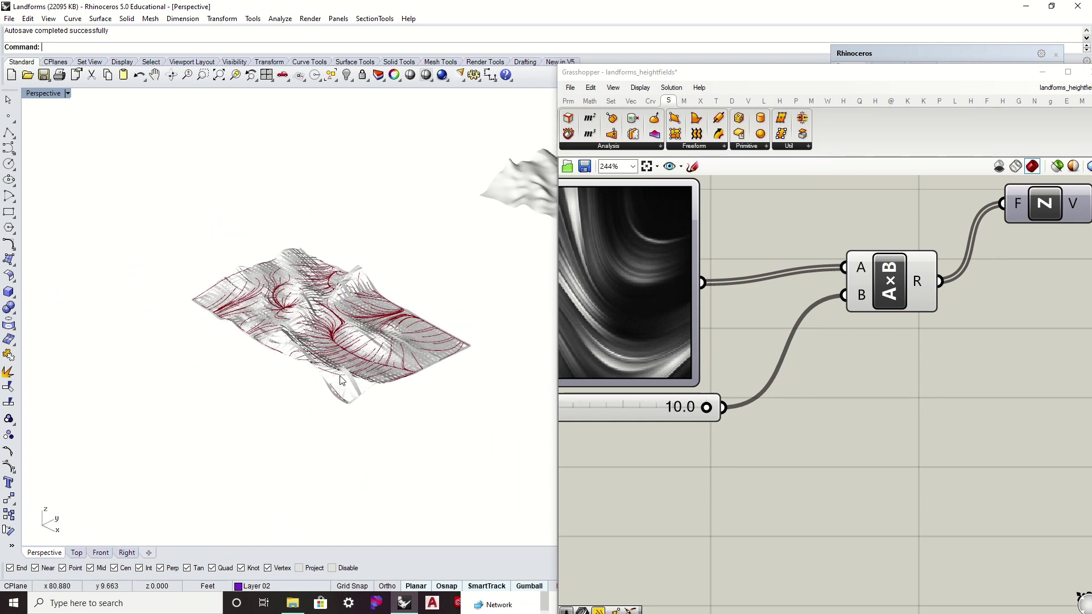
- Center the canvas on the Flow component and nudge it up and right
scroll(324, 307, "up", 4)
scroll(370, 293, "down", 2)
scroll(932, 327, "down", 3)
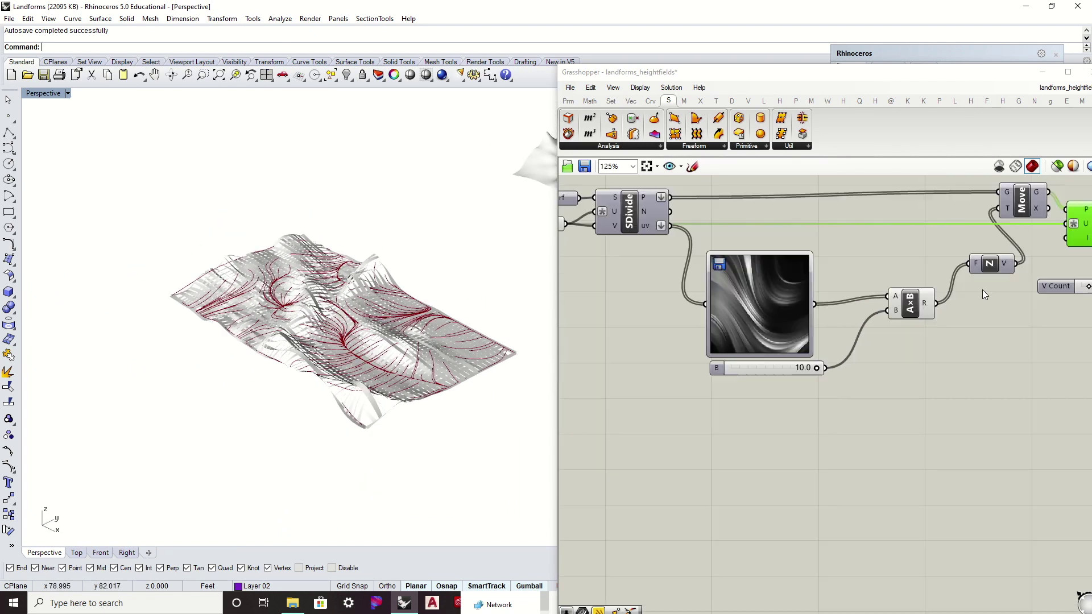
right_click_drag(983, 291, 721, 363)
right_click_drag(910, 306, 733, 314)
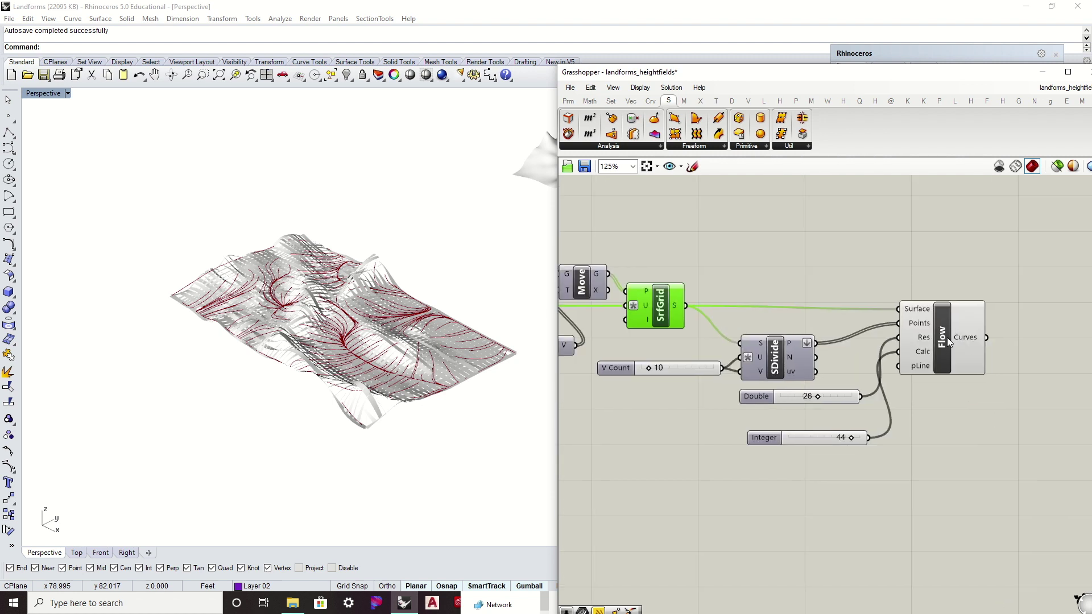
right_click_drag(947, 337, 825, 340)
left_click_drag(825, 341, 849, 338)
left_click(819, 282)
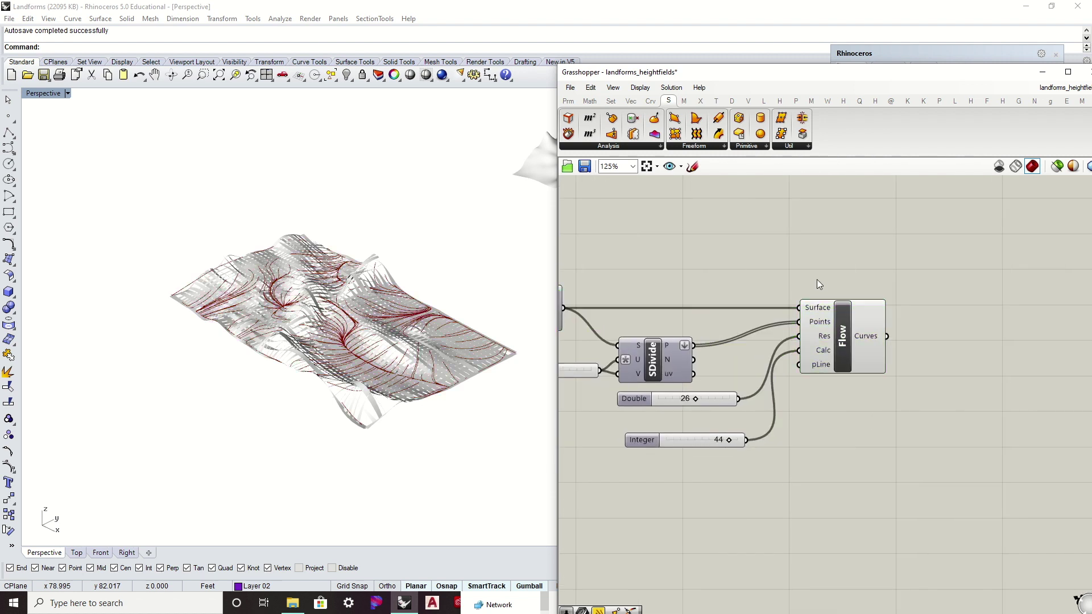
- Move Flow right and stack the Double and Integer sliders beneath it
scroll(830, 307, "up", 3)
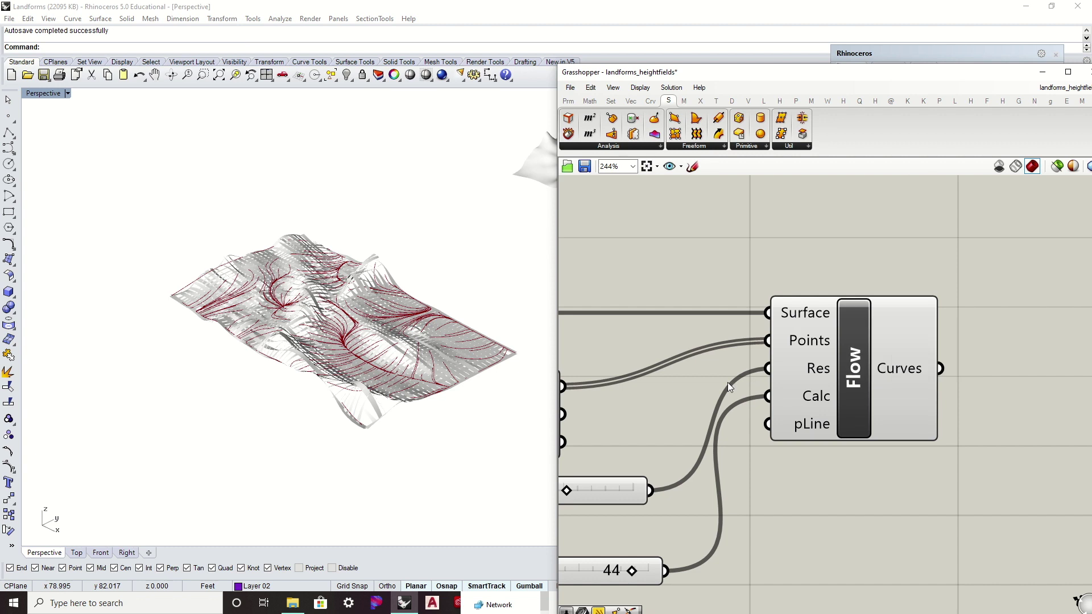
right_click_drag(732, 383, 870, 352)
left_click_drag(1004, 359, 1032, 356)
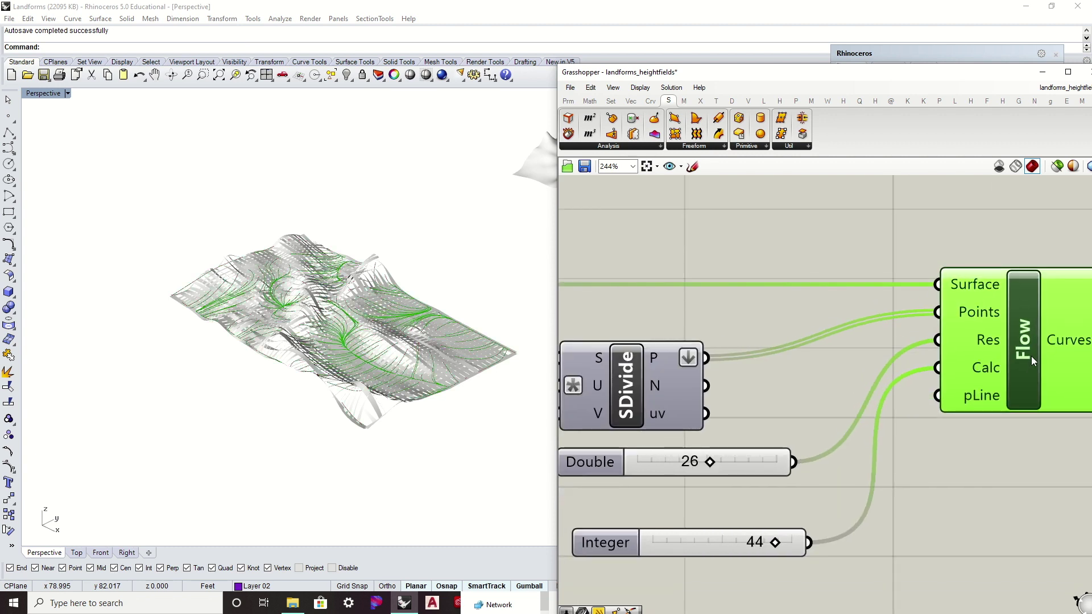
left_click_drag(769, 467, 762, 452)
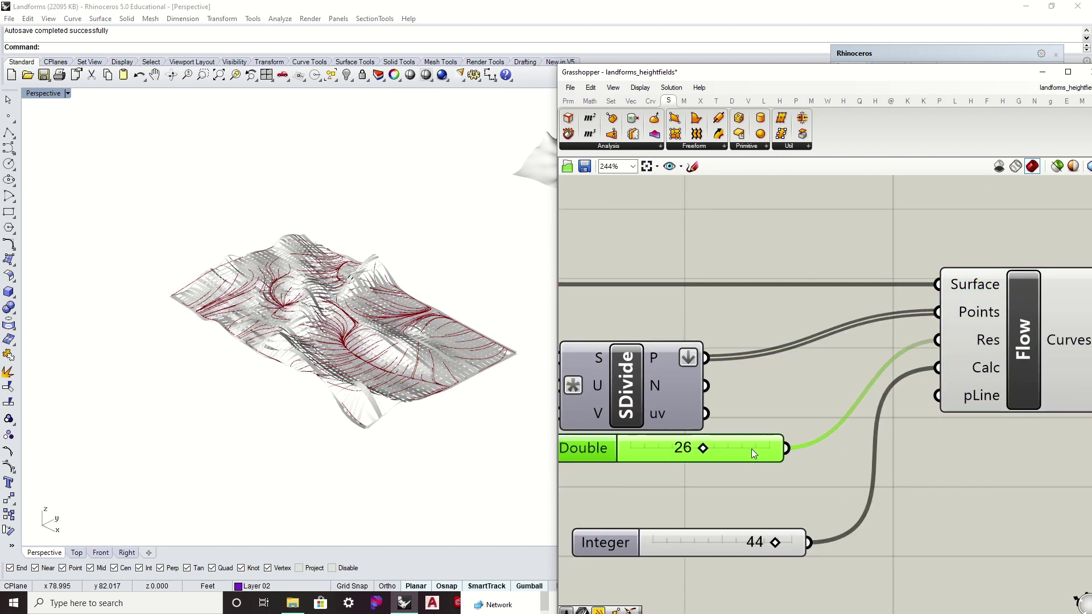
left_click_drag(748, 546, 730, 484)
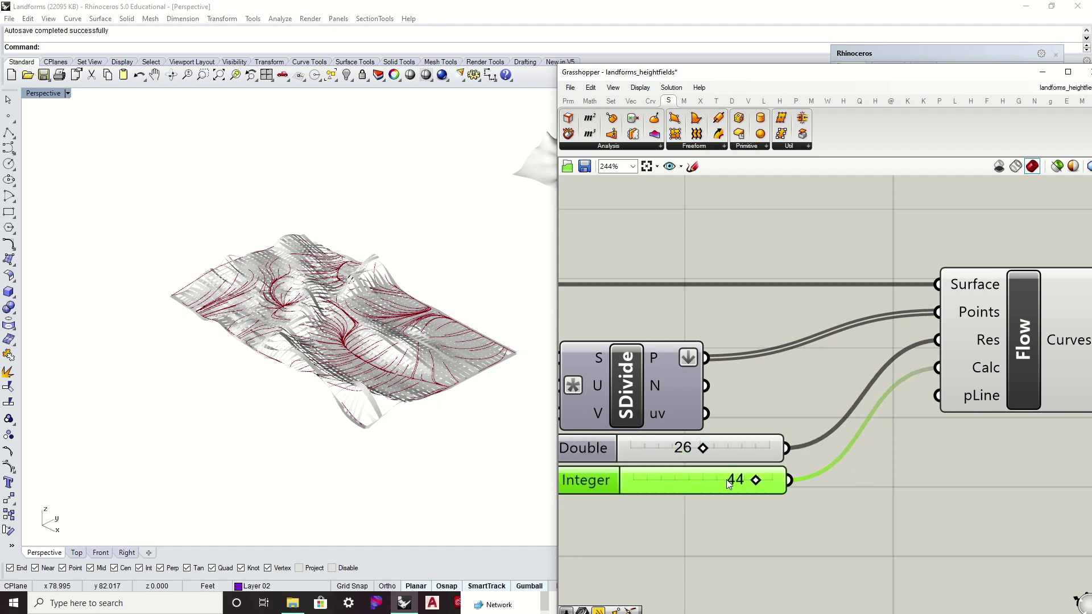
left_click(921, 457)
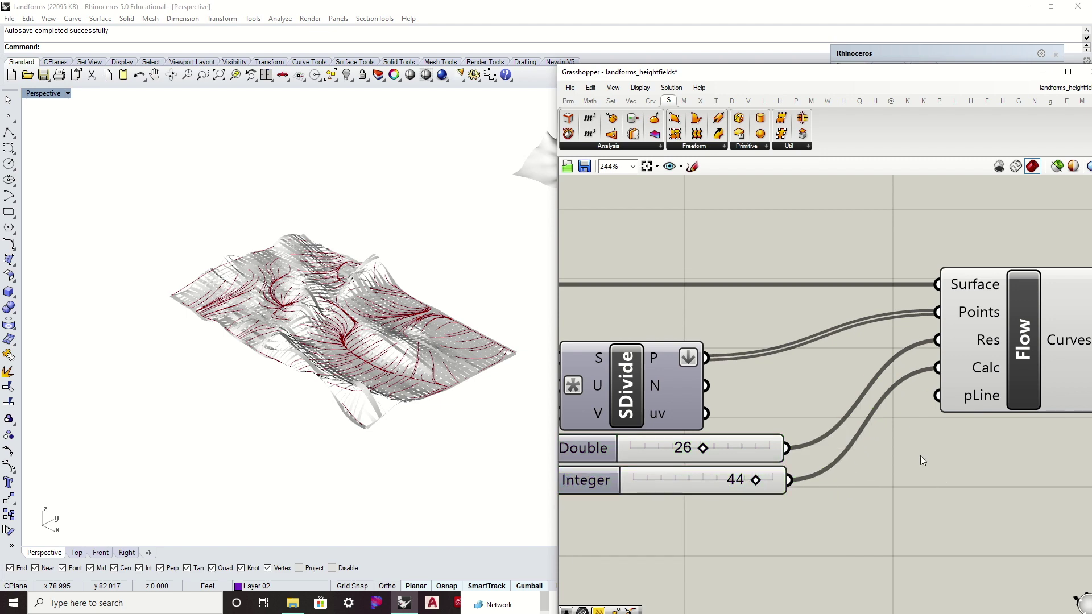
right_click_drag(455, 346, 456, 430)
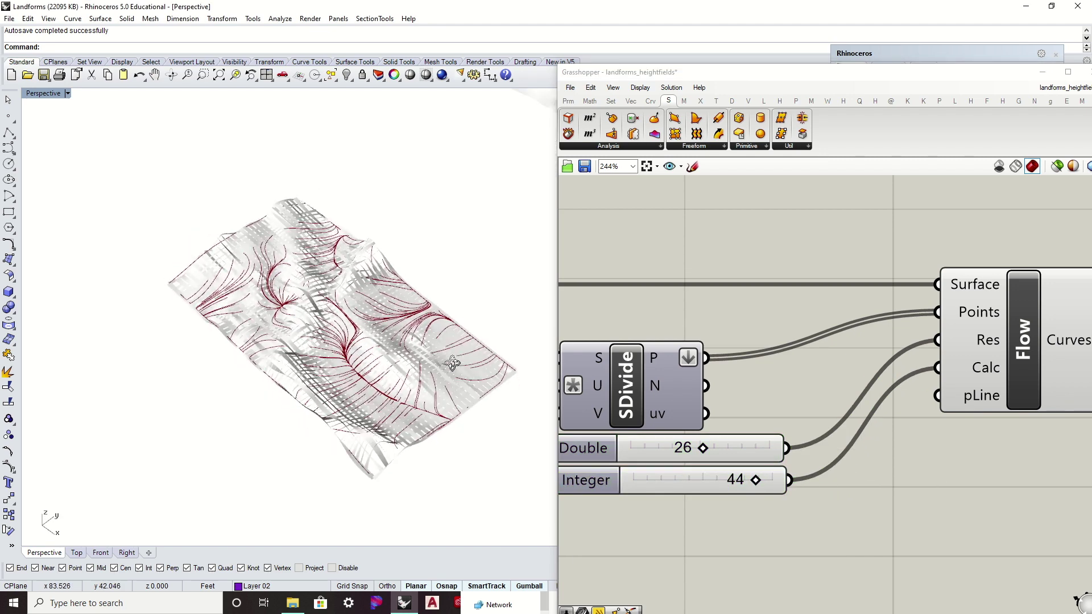
right_click_drag(452, 363, 453, 340)
right_click_drag(1015, 343, 893, 345)
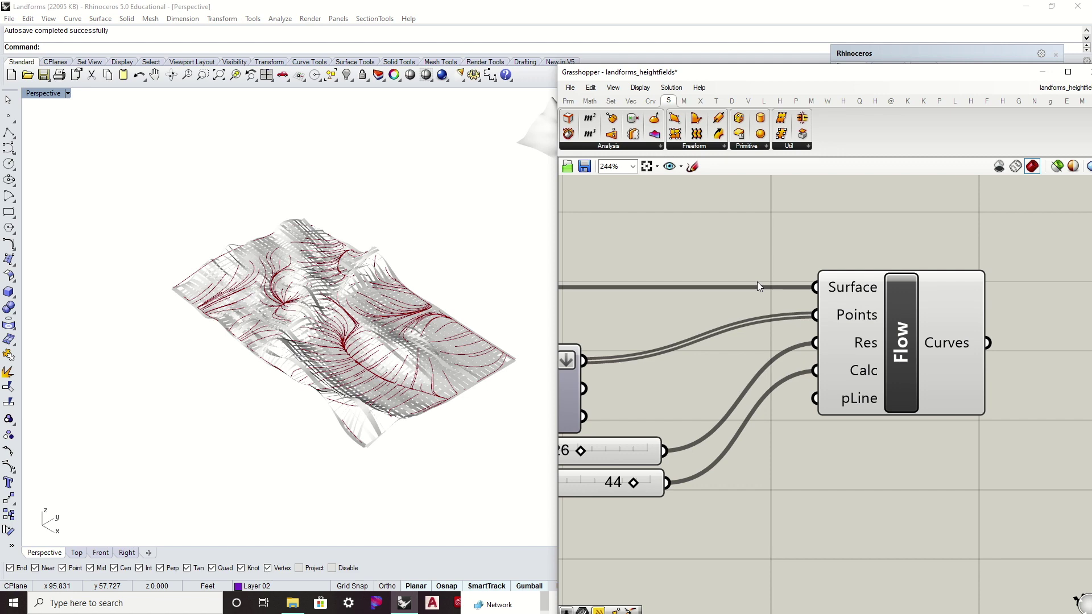
right_click_drag(451, 276, 363, 245)
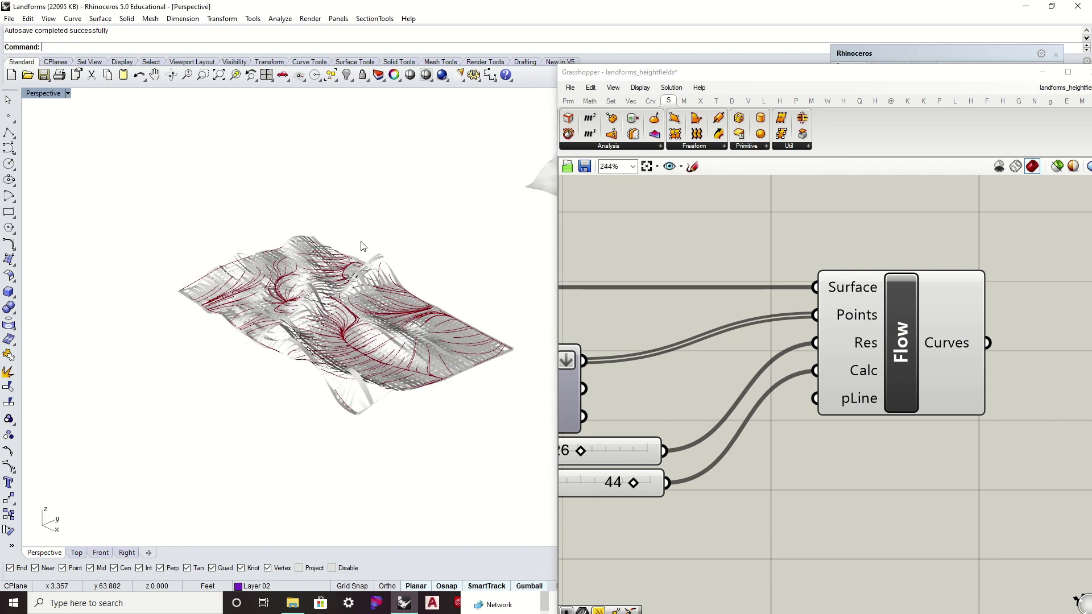
right_click_drag(1025, 330, 968, 340)
right_click_drag(418, 295, 381, 323)
scroll(414, 309, "up", 8)
scroll(419, 317, "down", 5)
scroll(400, 283, "down", 2)
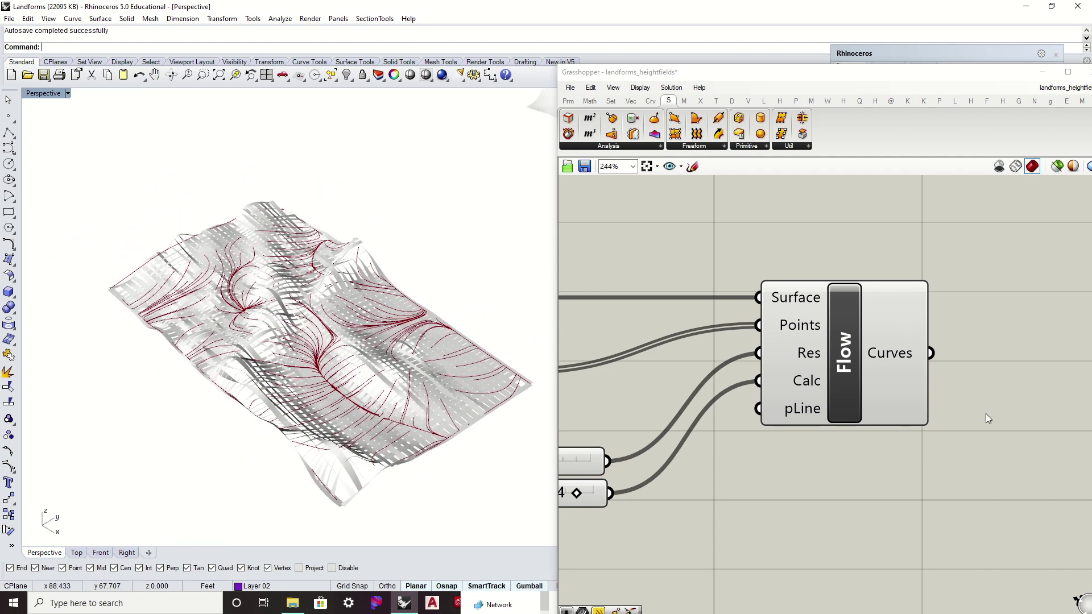
right_click_drag(941, 405, 759, 392)
left_click(707, 335)
left_click(849, 329)
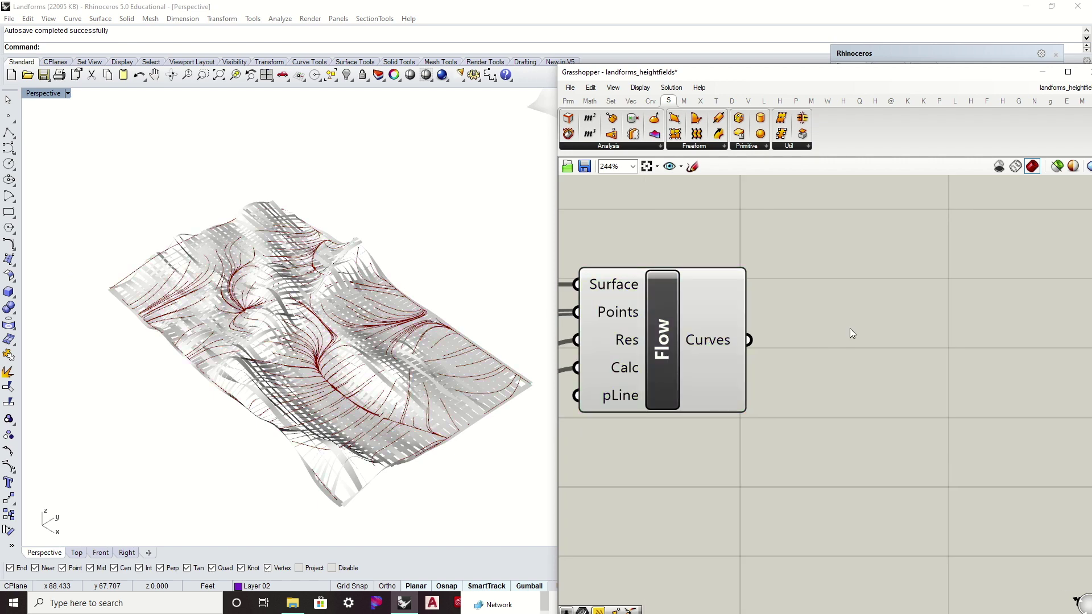
right_click_drag(409, 334, 291, 296)
scroll(307, 317, "up", 4)
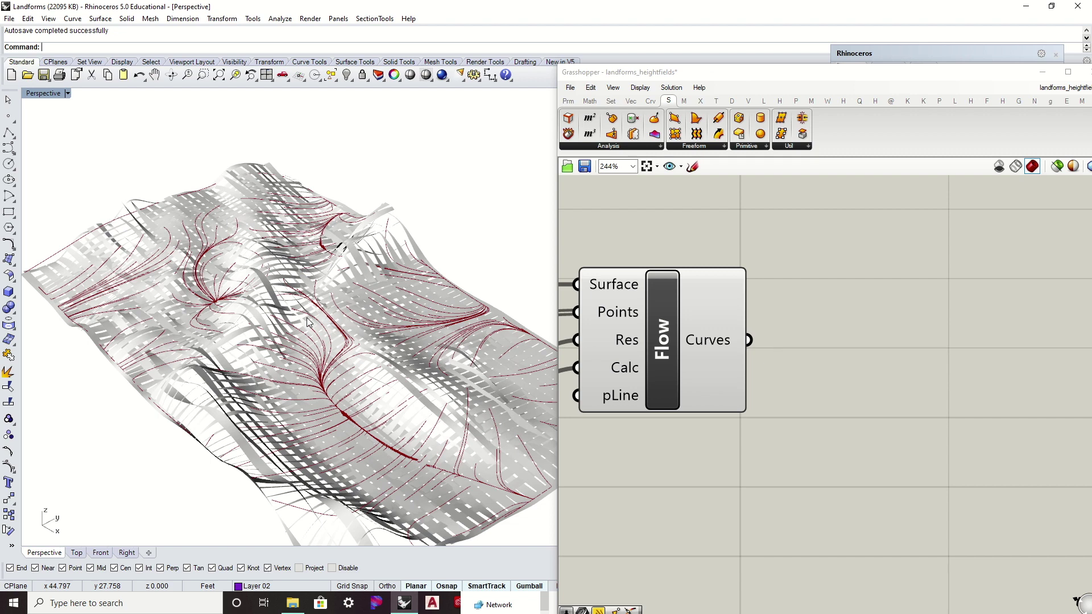
scroll(307, 318, "down", 4)
right_click_drag(395, 315, 316, 321)
scroll(293, 279, "up", 3)
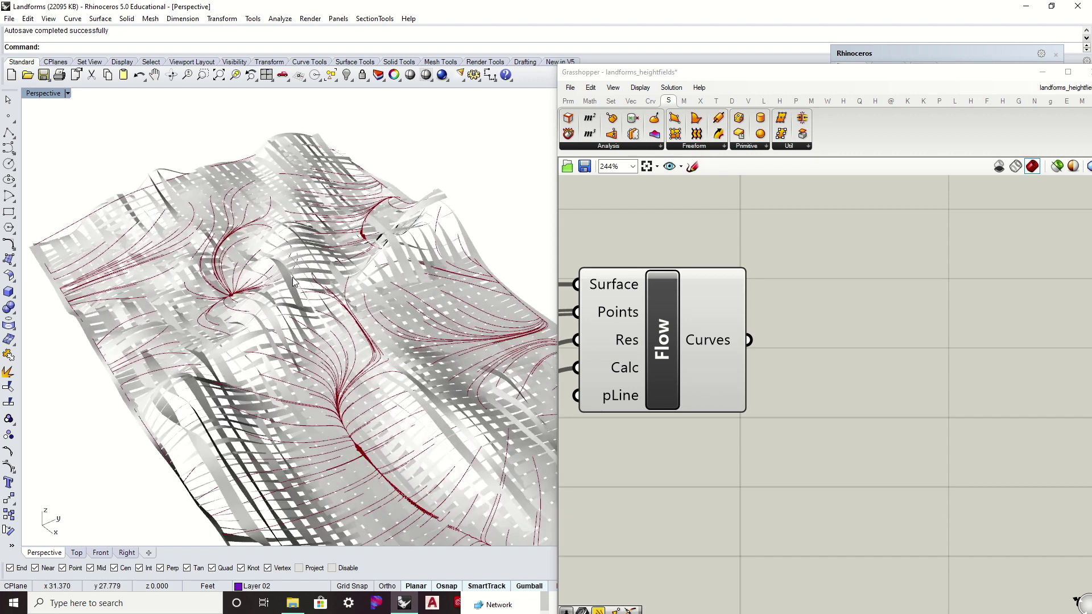
scroll(293, 280, "down", 3)
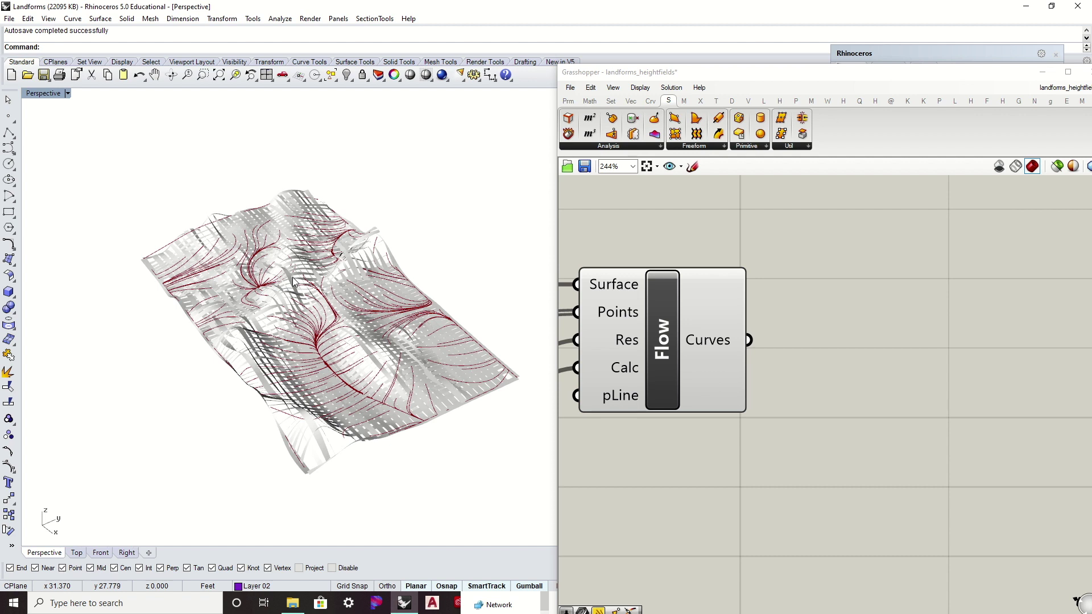
- Add a Shatter component and wire the Flow curves into its curve input
left_click(697, 271)
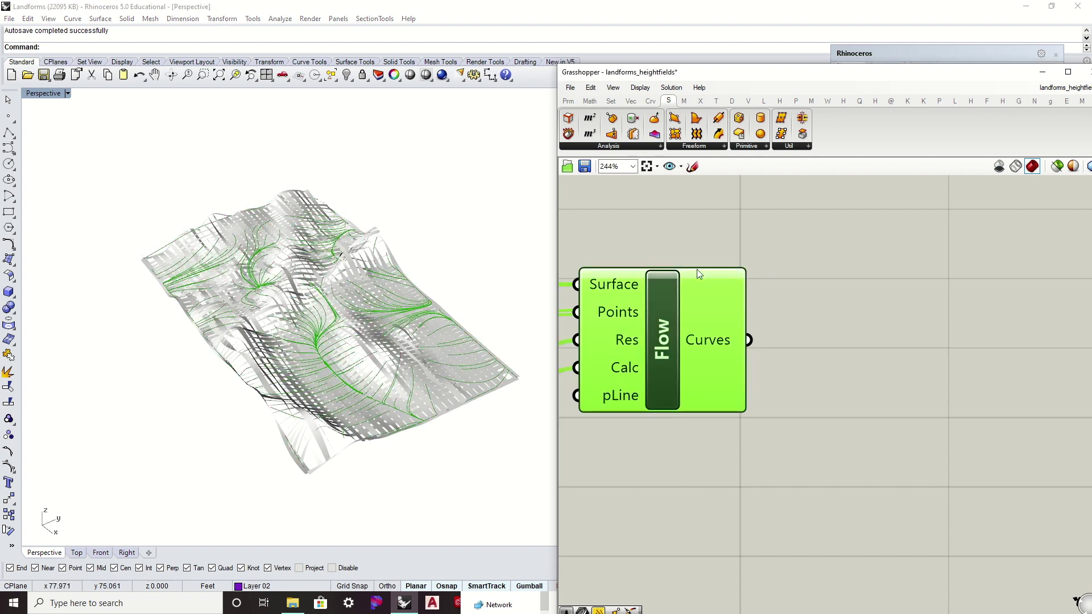
left_click(693, 225)
left_click(653, 102)
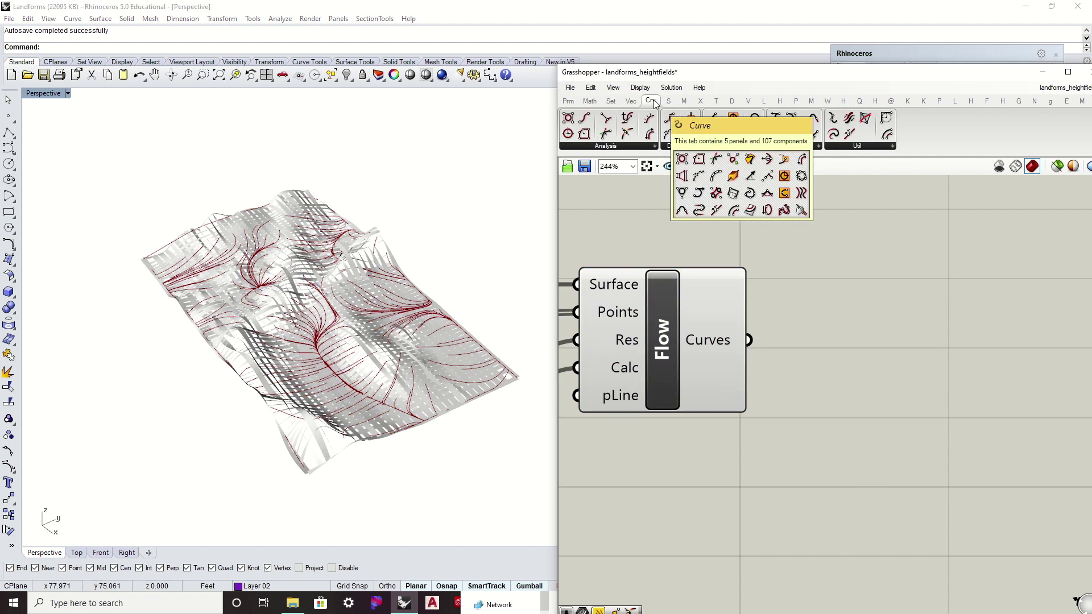
left_click_drag(670, 134, 977, 359)
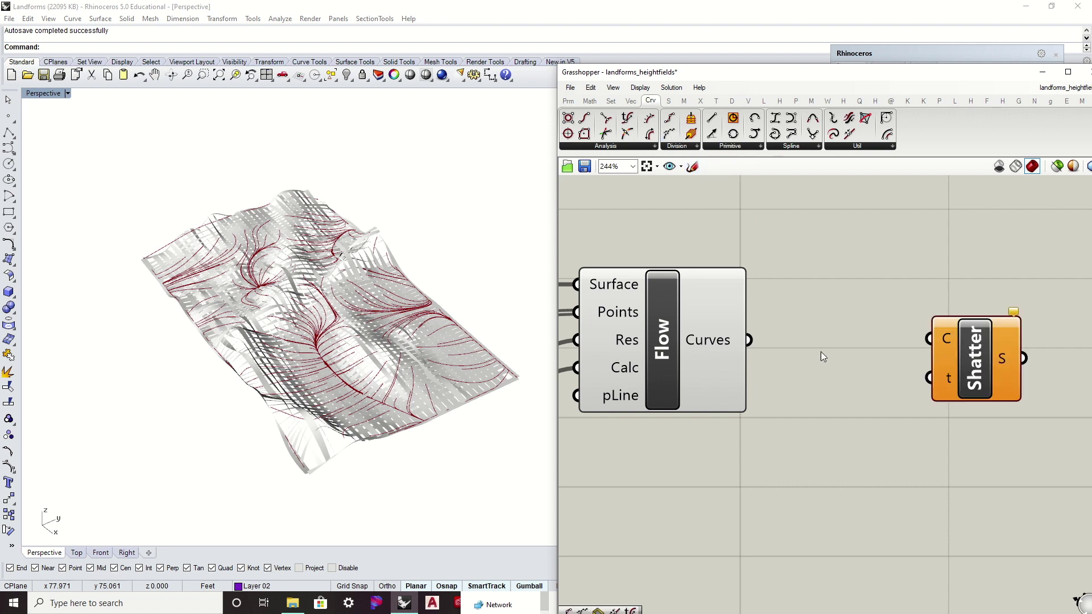
left_click_drag(745, 339, 930, 340)
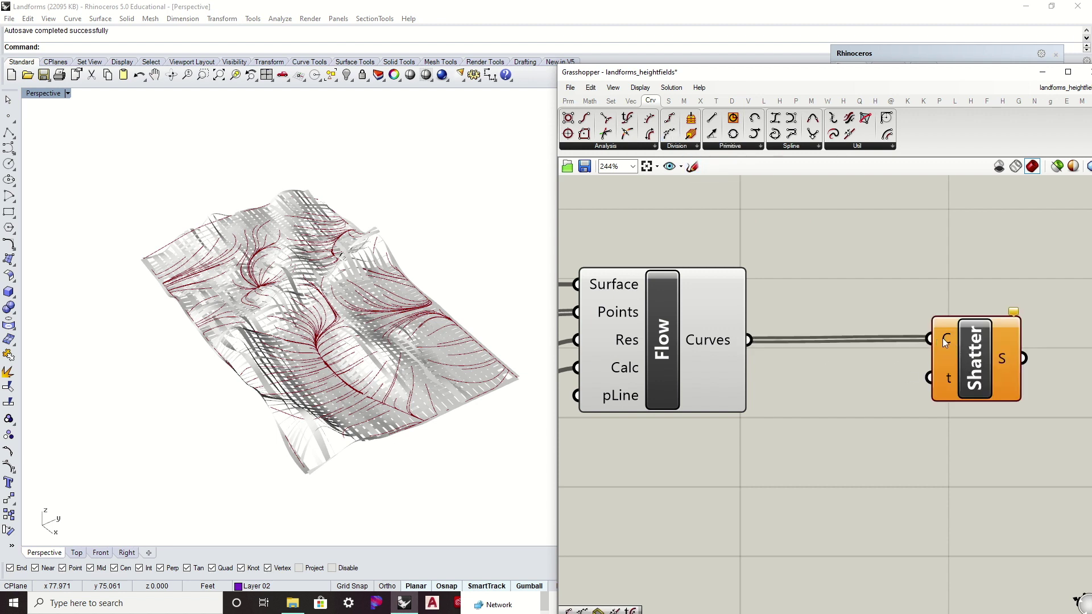
right_click_drag(965, 375, 825, 336)
left_click_drag(829, 337, 924, 347)
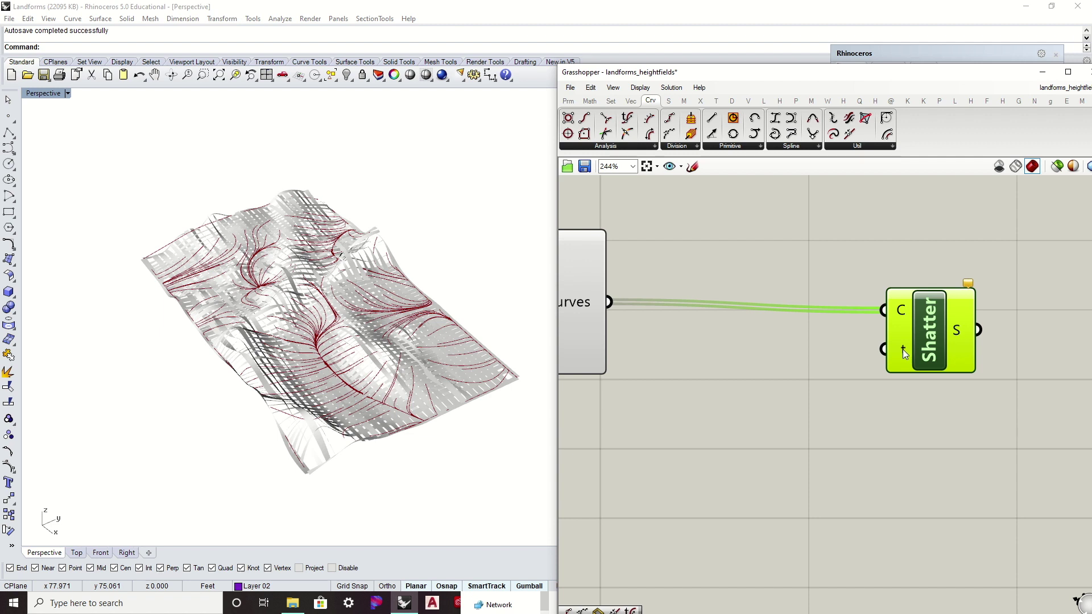
left_click(752, 228)
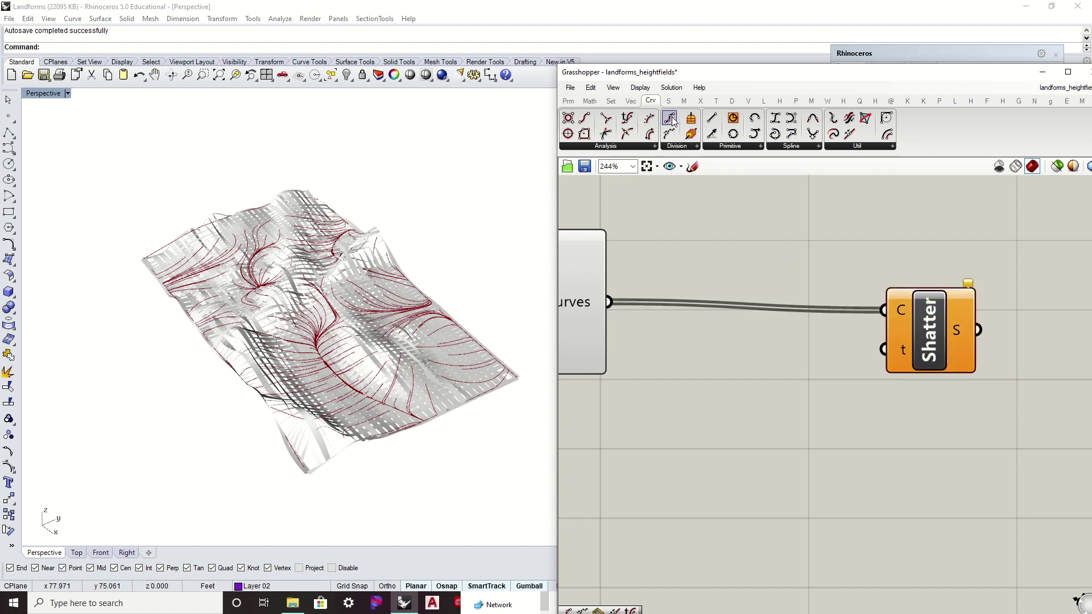
- Add a Divide Curve component fed by the Flow curves
left_click_drag(669, 119, 734, 452)
right_click_drag(596, 291, 687, 251)
left_click_drag(700, 262, 815, 394)
left_click(701, 435)
- Add a number slider set to 15 as Divide's segment count
double_click(701, 435)
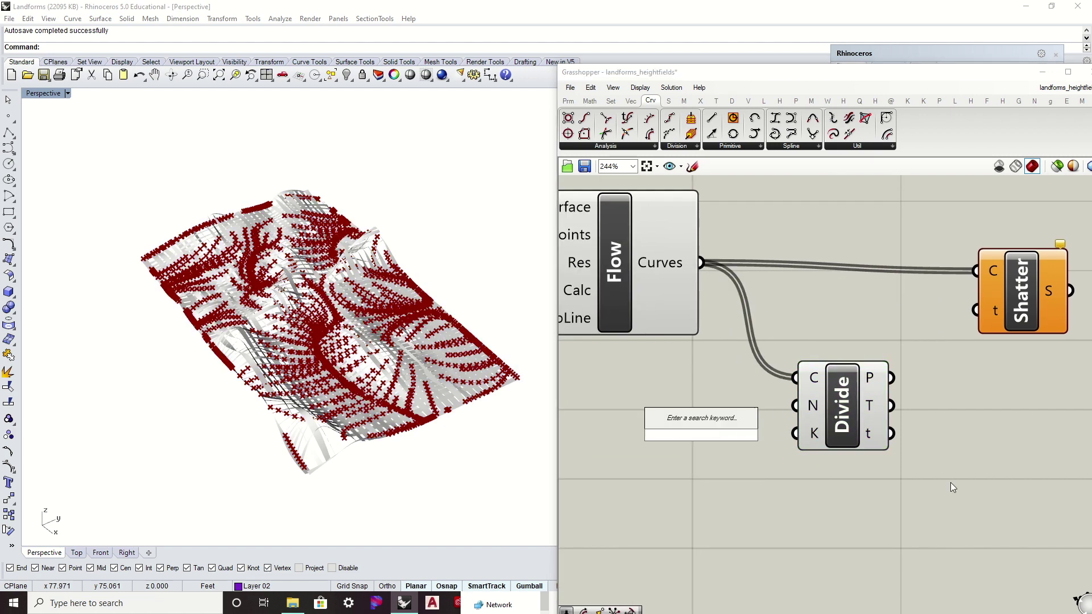
type("15")
key("Return")
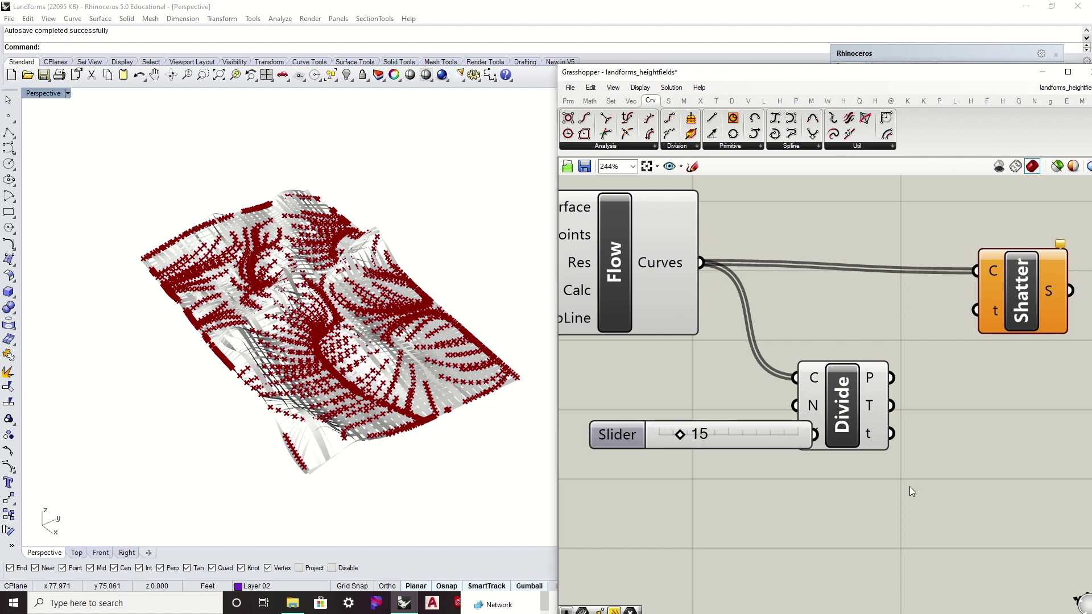
left_click_drag(741, 434, 654, 421)
left_click_drag(724, 422, 795, 405)
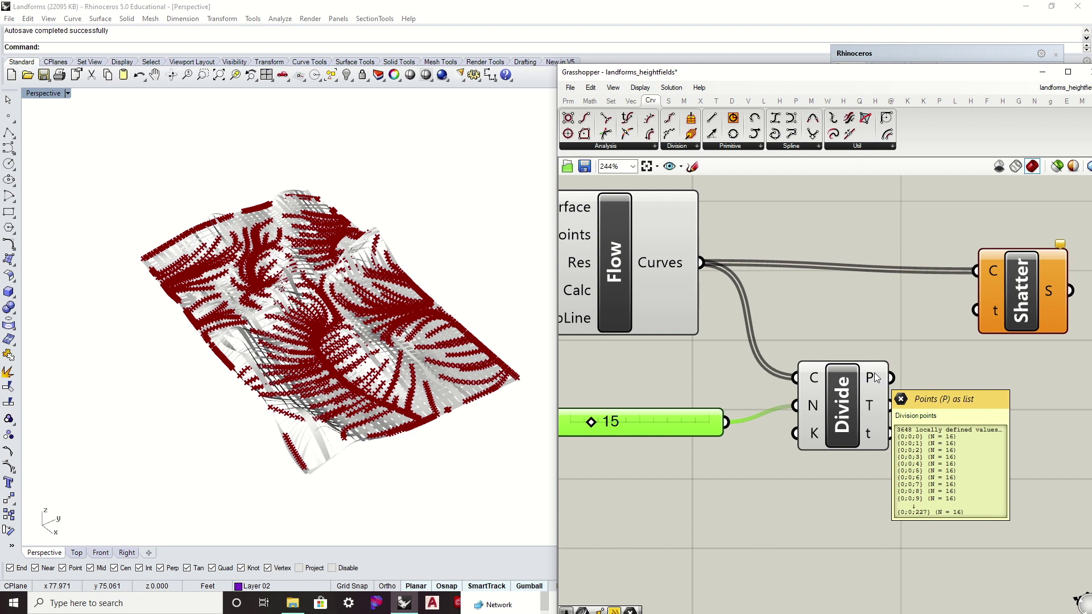
mouse_move(820, 410)
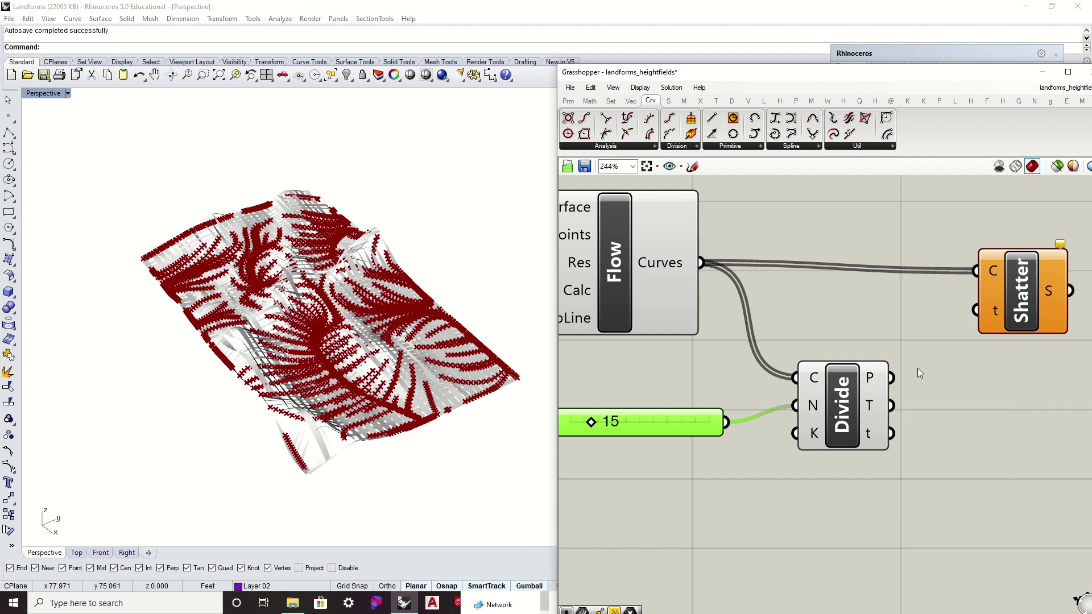
right_click_drag(918, 369, 843, 420)
- Graft Shatter's curve input and feed the division points into its t input
left_click_drag(931, 367, 940, 348)
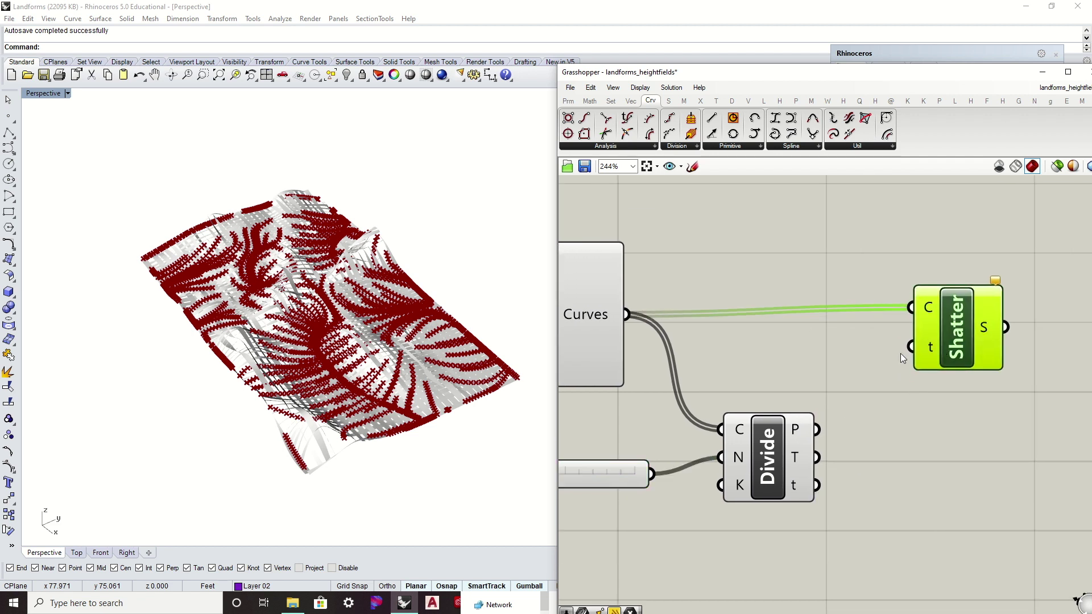
right_click(929, 307)
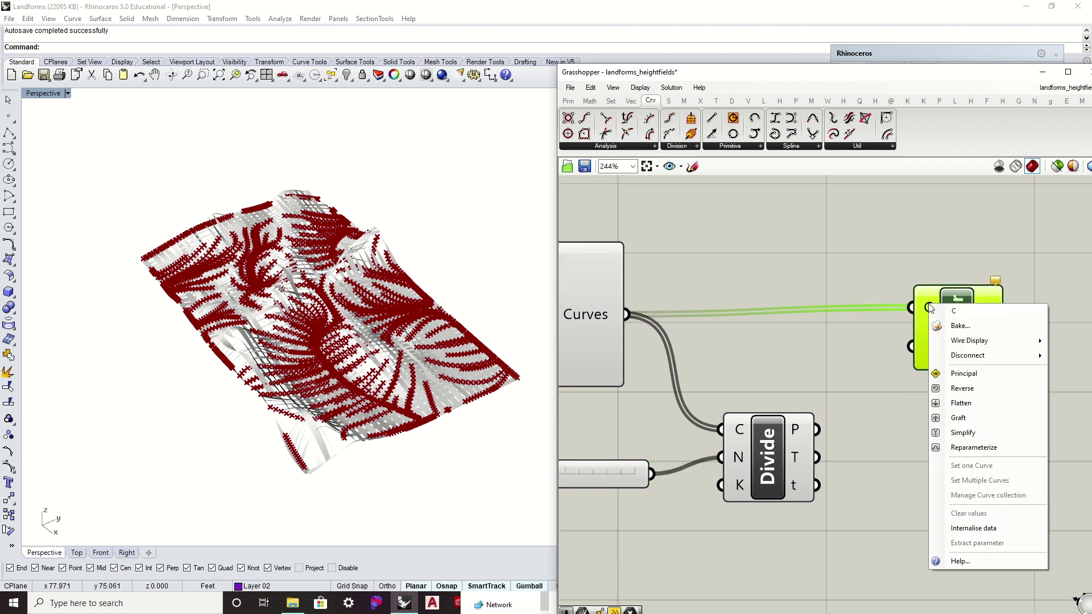
left_click(951, 417)
left_click(882, 403)
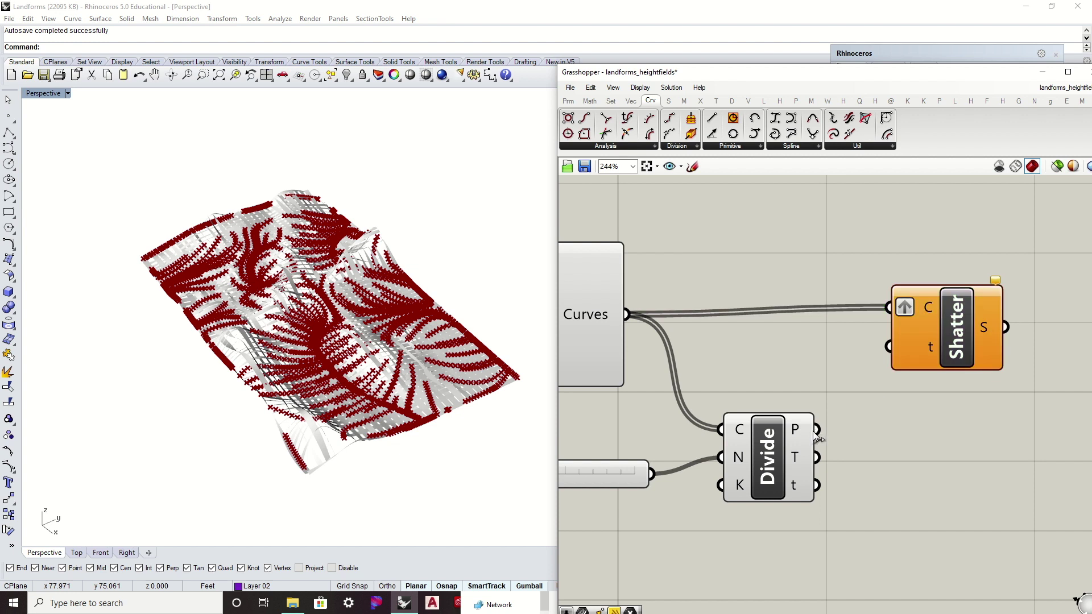
left_click_drag(817, 430, 885, 348)
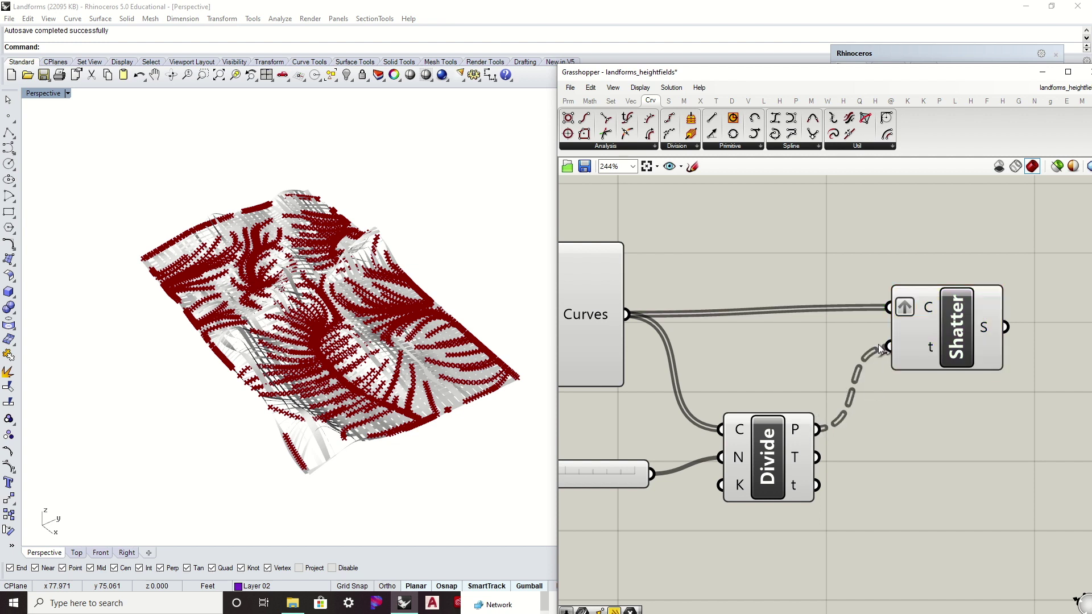
left_click_drag(932, 316, 936, 329)
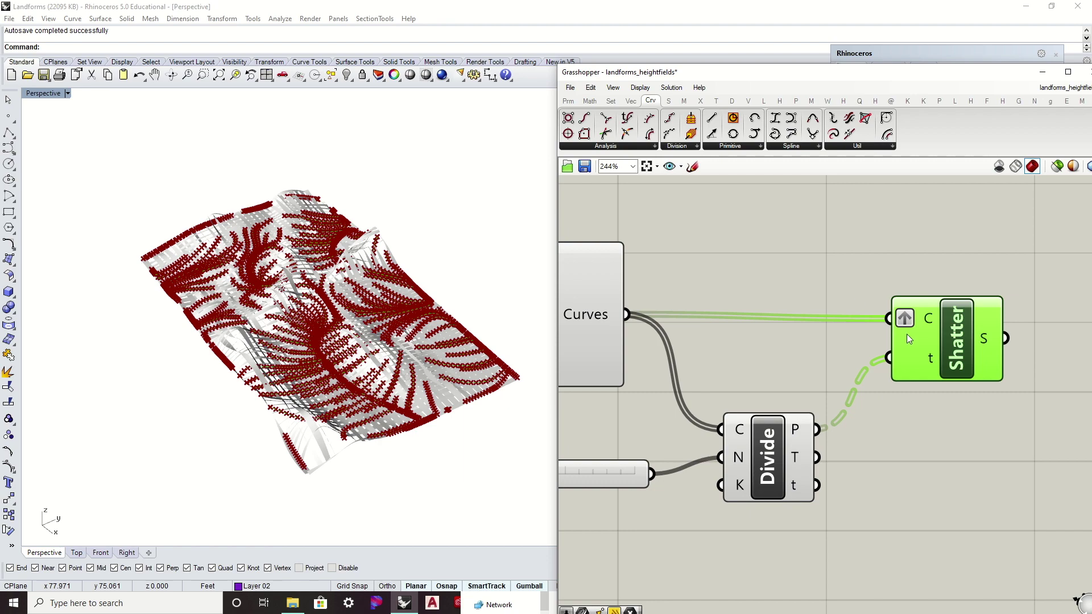
scroll(366, 323, "up", 8)
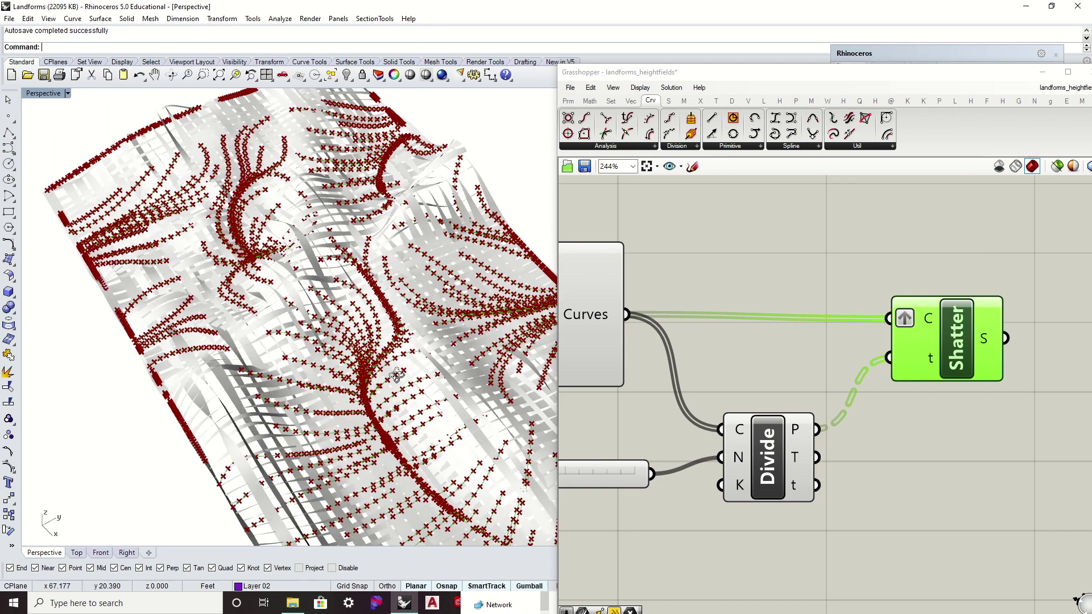
- Turn off the Divide component's point preview
left_click(831, 346)
right_click_drag(741, 418, 818, 384)
left_click(840, 411)
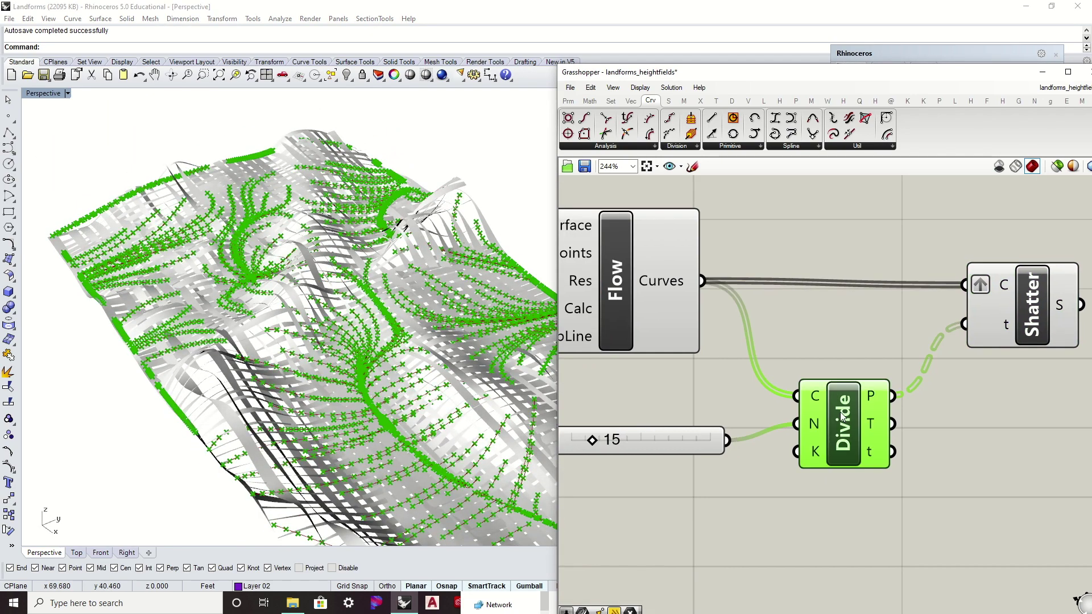
right_click(840, 412)
left_click(874, 435)
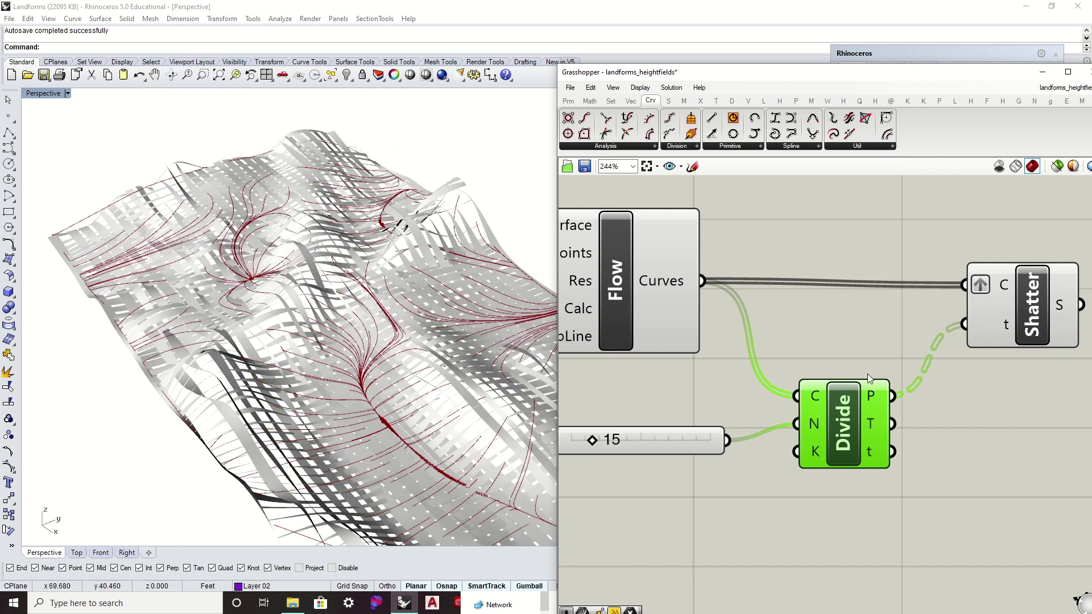
- Connect Divide's t output to Shatter's t input, replacing the points link
right_click_drag(898, 351, 768, 360)
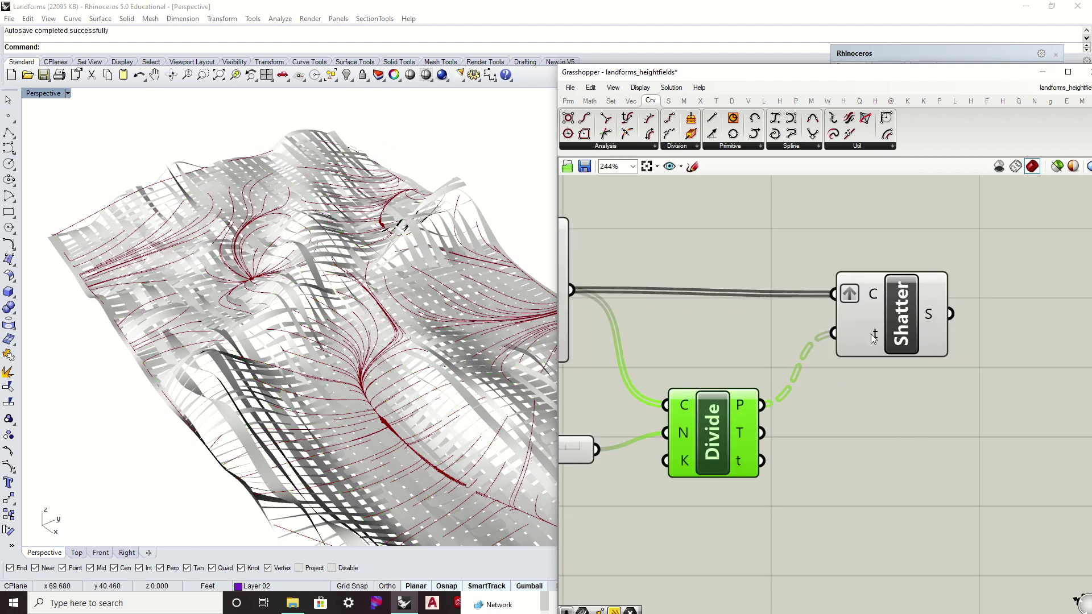
mouse_move(873, 338)
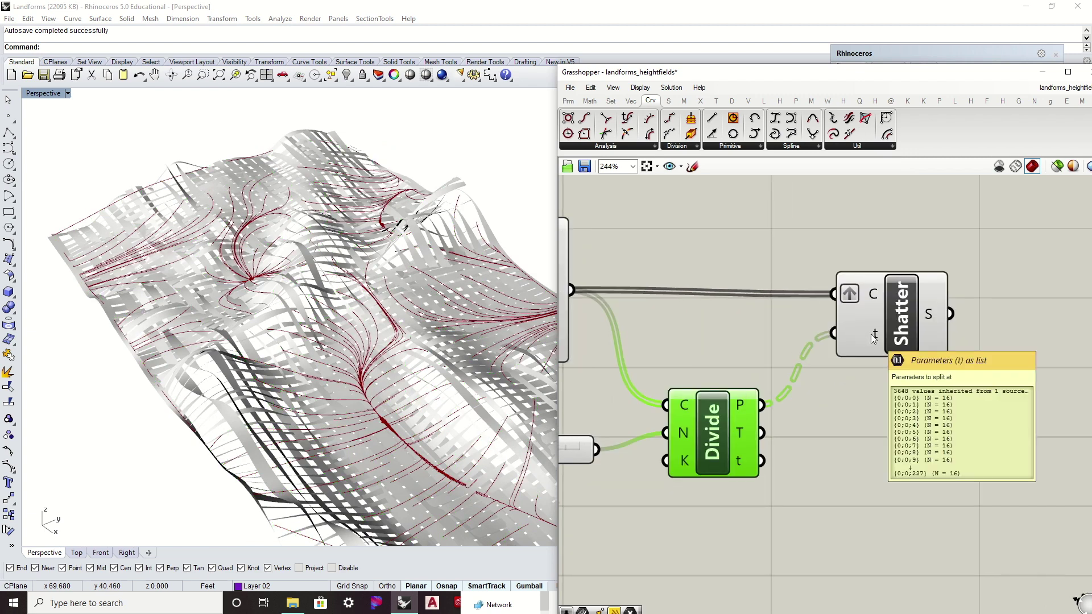
left_click_drag(762, 460, 828, 340)
right_click_drag(840, 416, 778, 414)
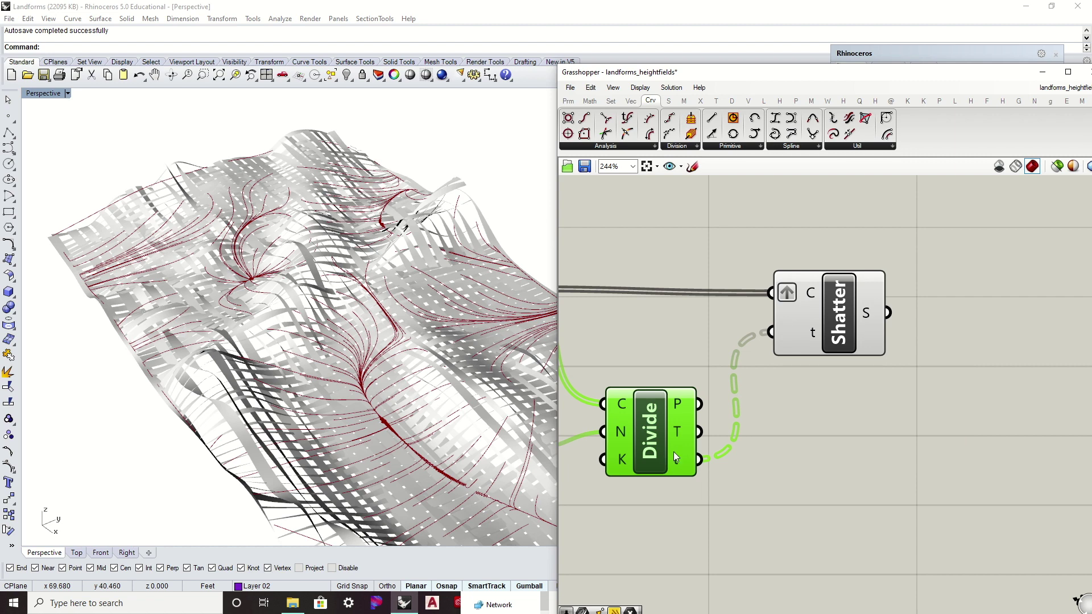
right_click_drag(674, 452, 734, 439)
right_click_drag(337, 334, 335, 376)
scroll(335, 376, "down", 4)
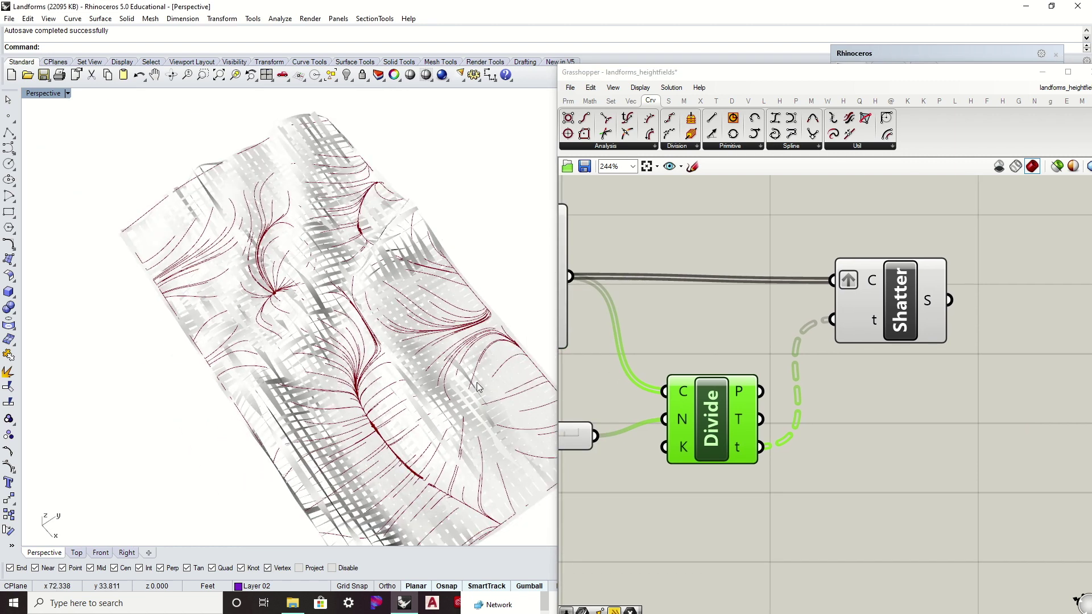
right_click_drag(597, 288, 780, 295)
scroll(787, 295, "down", 1)
scroll(787, 295, "down", 1)
- Drag the V Count slider from 10 up to 13
right_click_drag(671, 307, 812, 308)
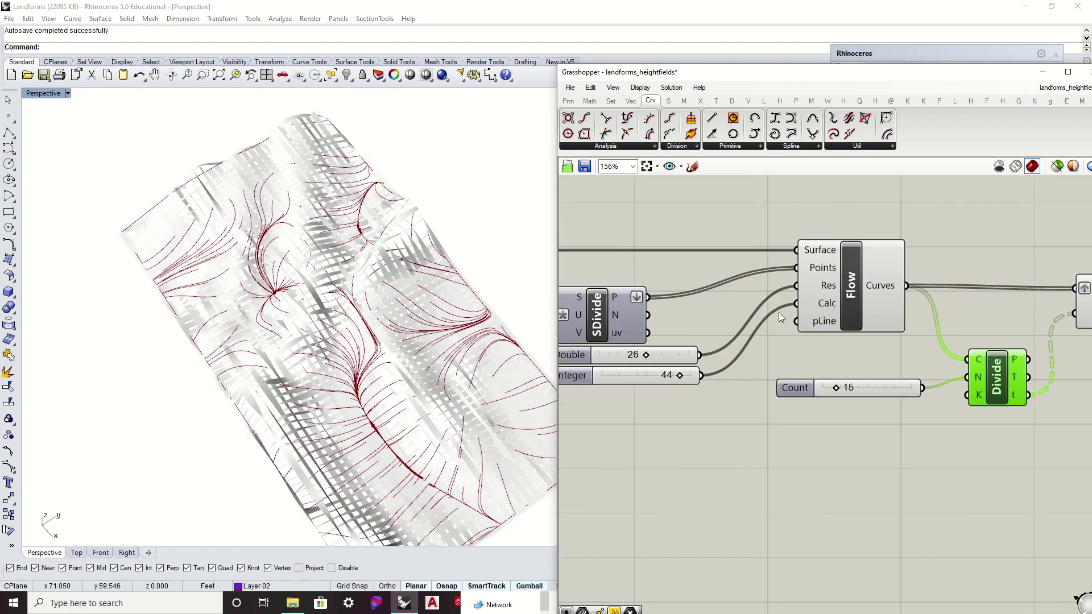
right_click_drag(671, 326, 807, 327)
scroll(578, 317, "up", 1)
right_click_drag(586, 310, 662, 311)
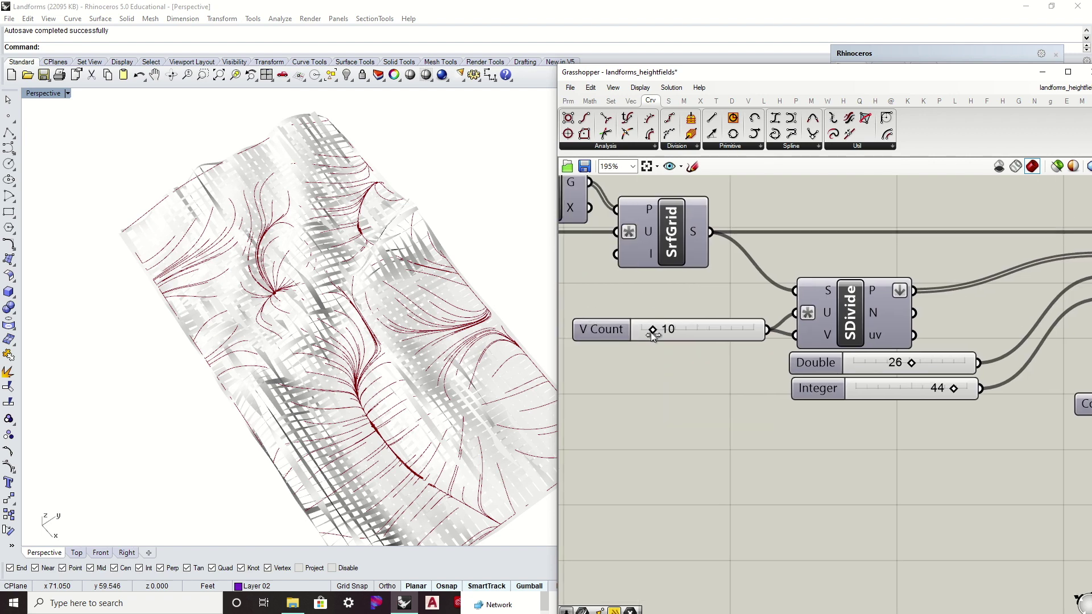
mouse_move(651, 332)
left_mouse_down()
mouse_move(664, 335)
mouse_move(654, 336)
left_mouse_up()
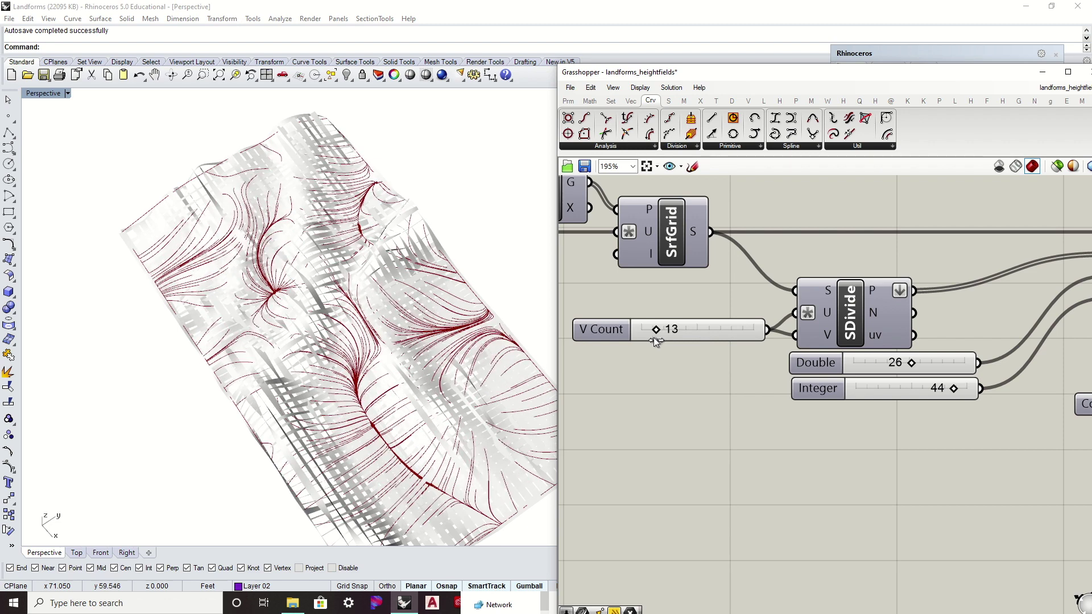
- Set V Count to exactly 15
double_click(705, 329)
type("15")
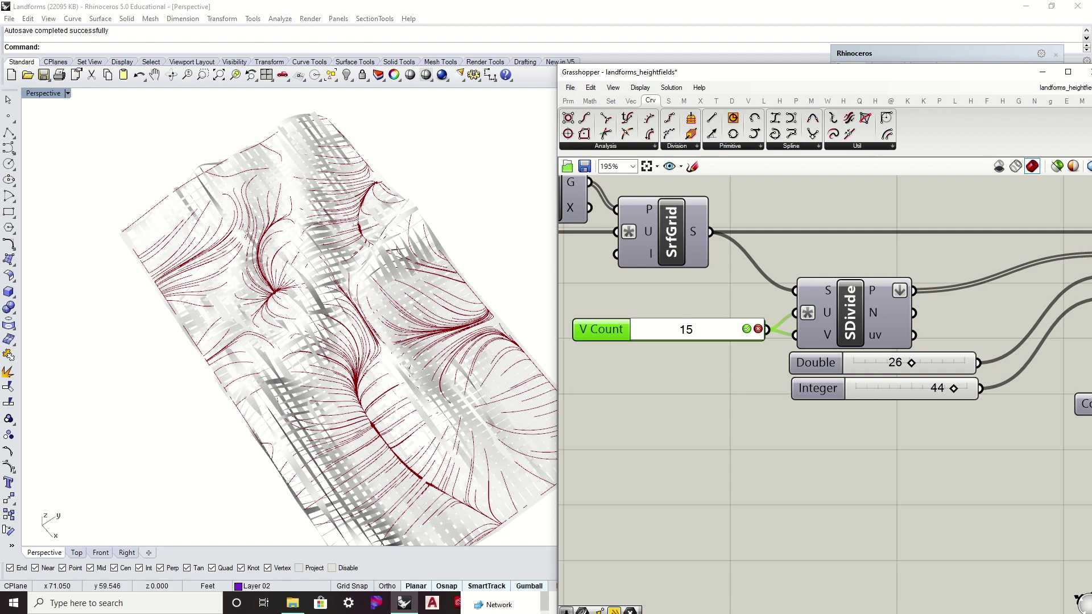
key("Return")
left_click(724, 482)
right_click_drag(370, 307, 350, 273)
scroll(350, 273, "down", 2)
- Toggle the Flow curves preview and select Shatter to preview its segments
right_click_drag(967, 383, 776, 395)
scroll(876, 349, "down", 2)
right_click_drag(876, 350, 589, 355)
left_click(654, 329)
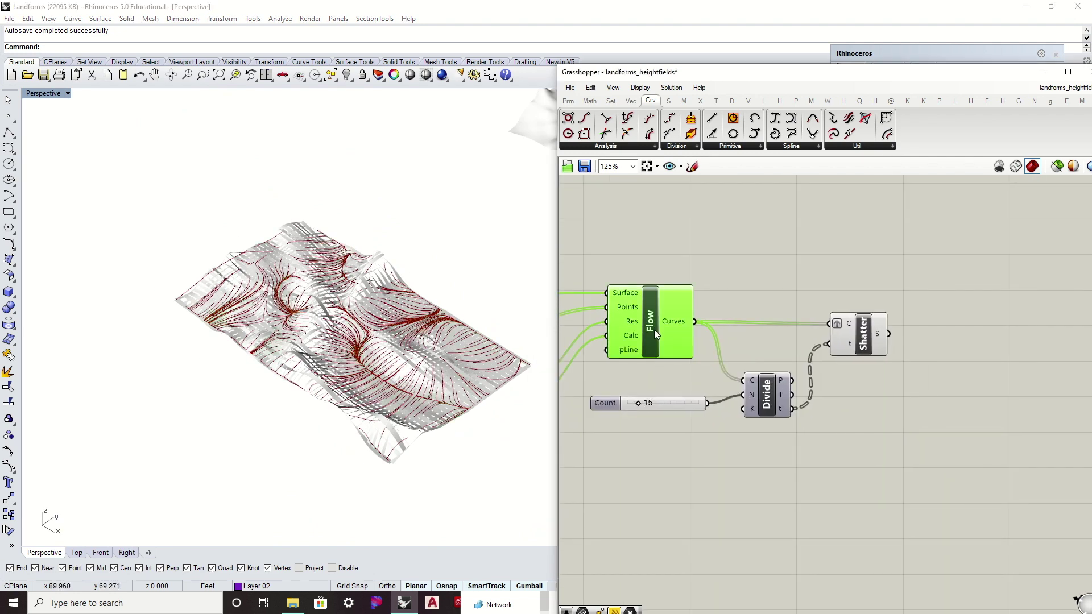
right_click(655, 331)
left_click(680, 356)
right_click_drag(913, 317, 859, 332)
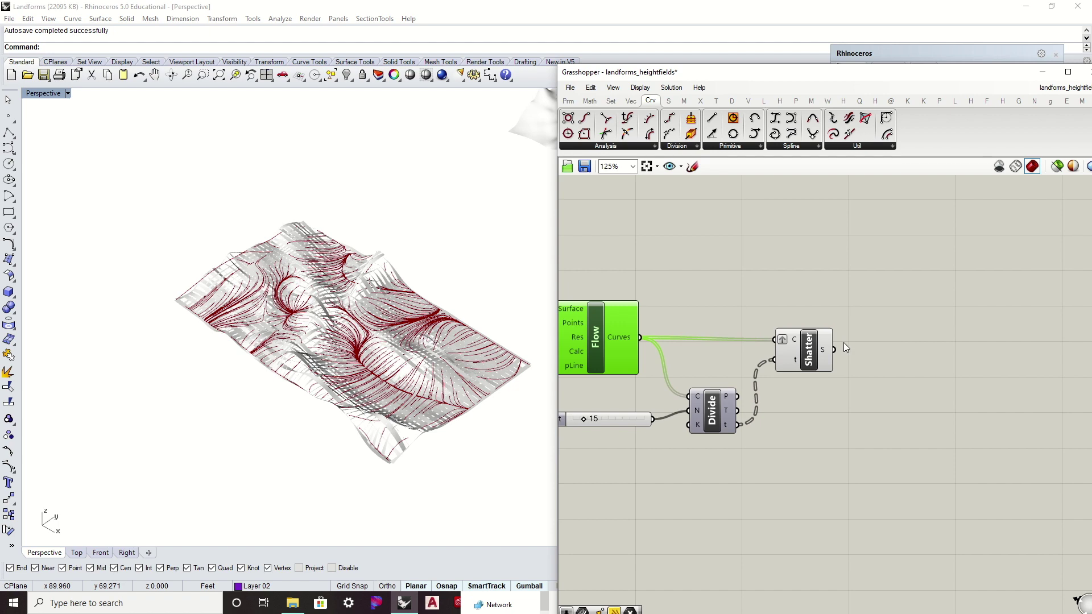
left_click(815, 349)
scroll(813, 349, "up", 3)
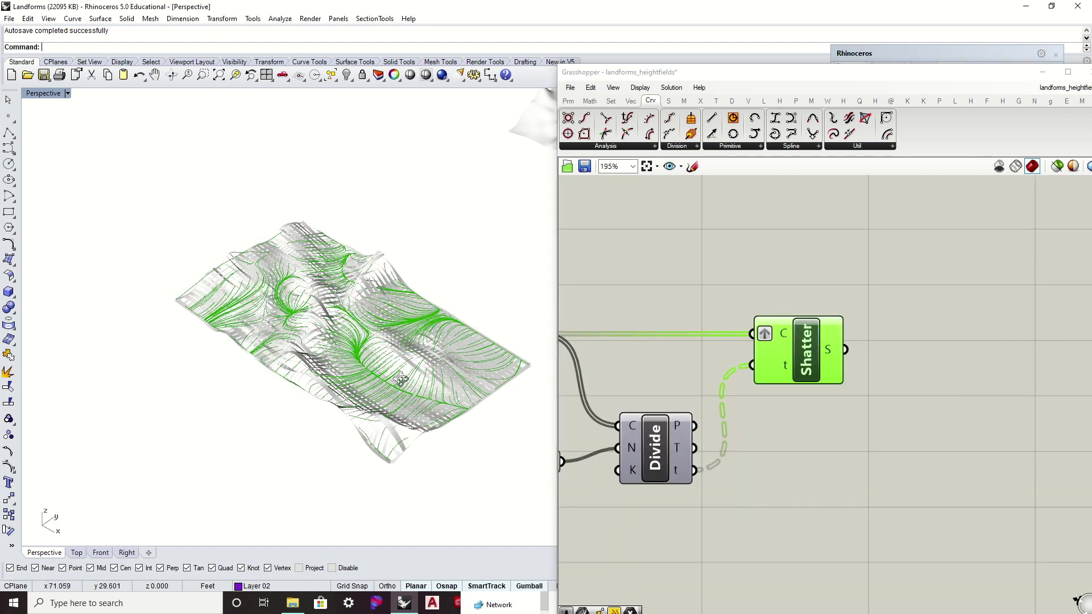
scroll(408, 392, "up", 2)
scroll(409, 398, "up", 4)
- Set the Double slider from 26 to 39 and the Integer slider from 44 to 50
scroll(420, 419, "down", 2)
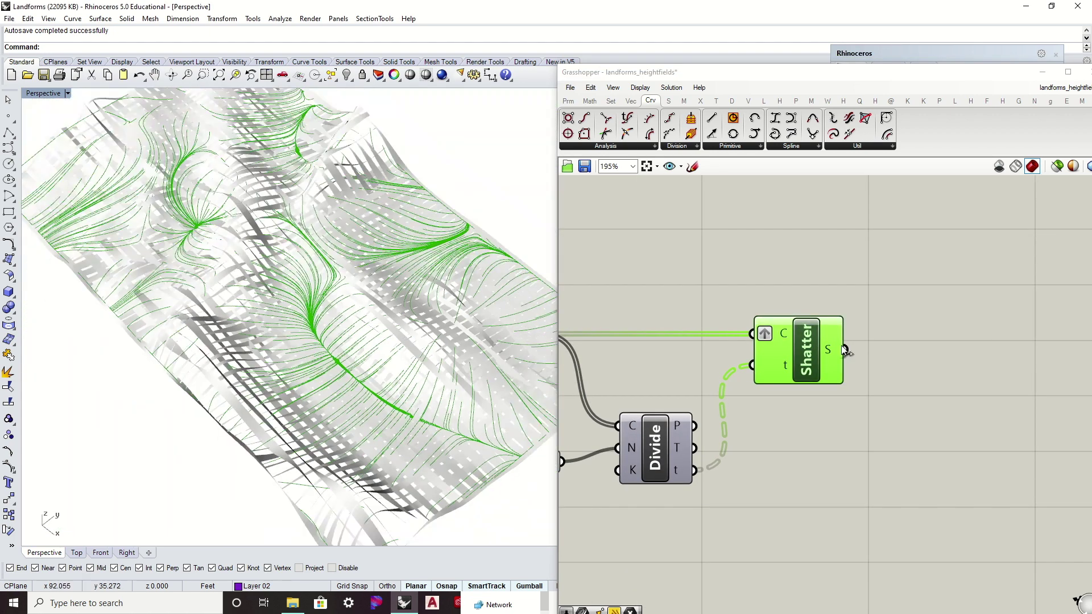
right_click_drag(676, 390, 838, 376)
scroll(403, 425, "up", 8)
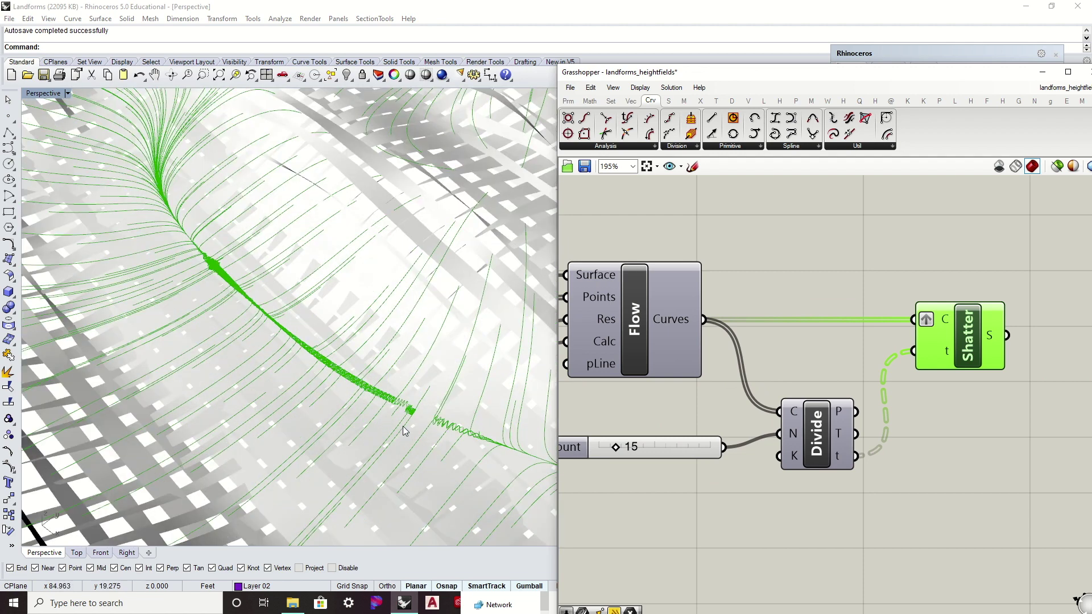
right_click_drag(697, 390, 877, 370)
scroll(876, 369, "down", 5)
scroll(725, 394, "up", 6)
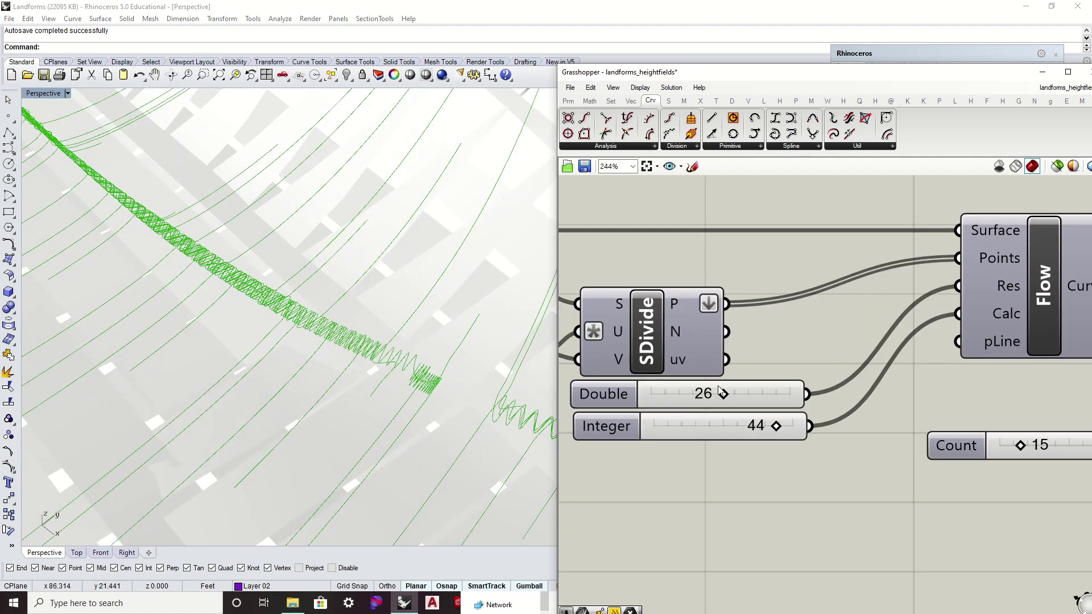
left_click_drag(725, 394, 774, 394)
scroll(331, 319, "up", 3)
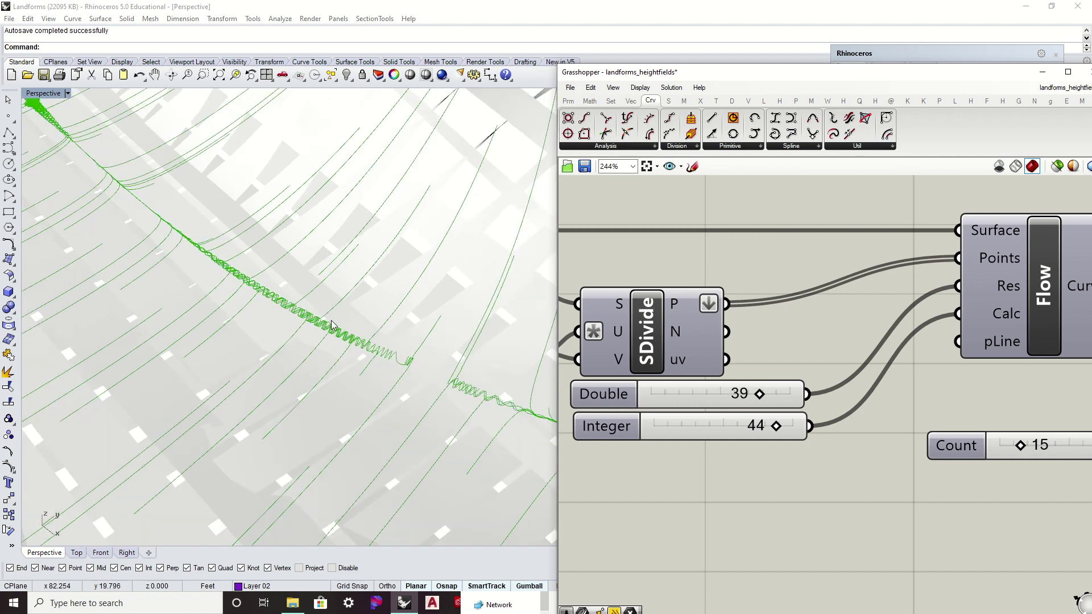
left_click_drag(779, 428, 818, 432)
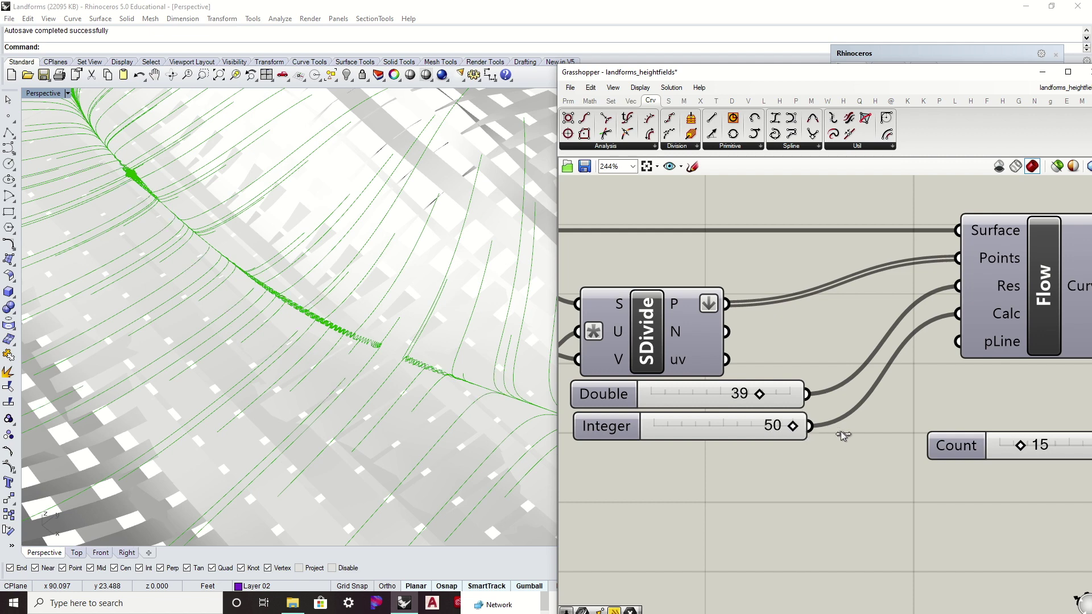
- Extend the Integer slider's maximum to 100 and raise it to 99
scroll(164, 341, "down", 5)
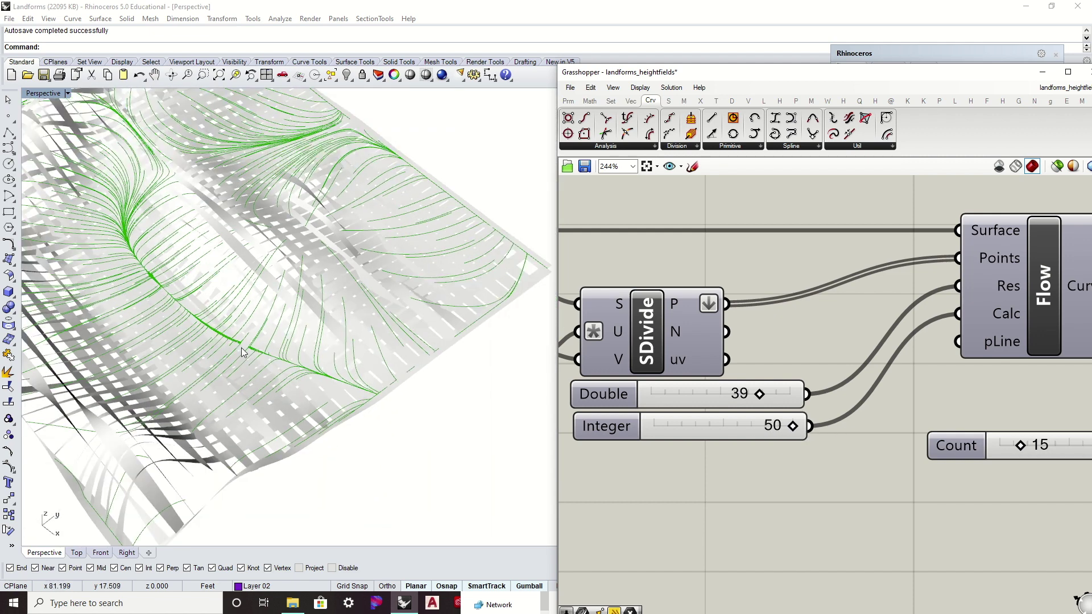
double_click(621, 427)
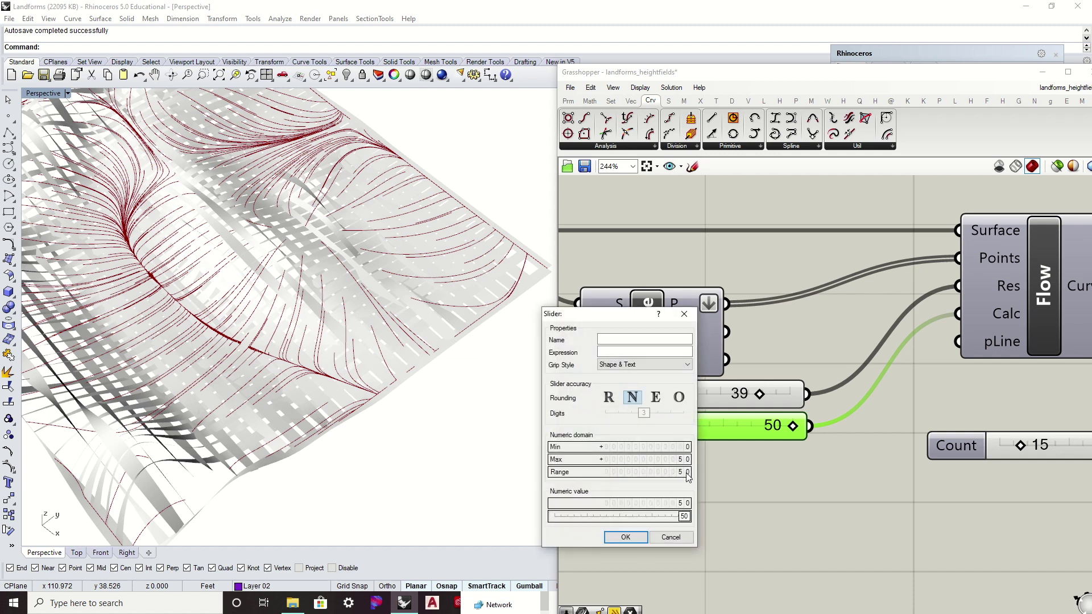
double_click(687, 460)
type("100")
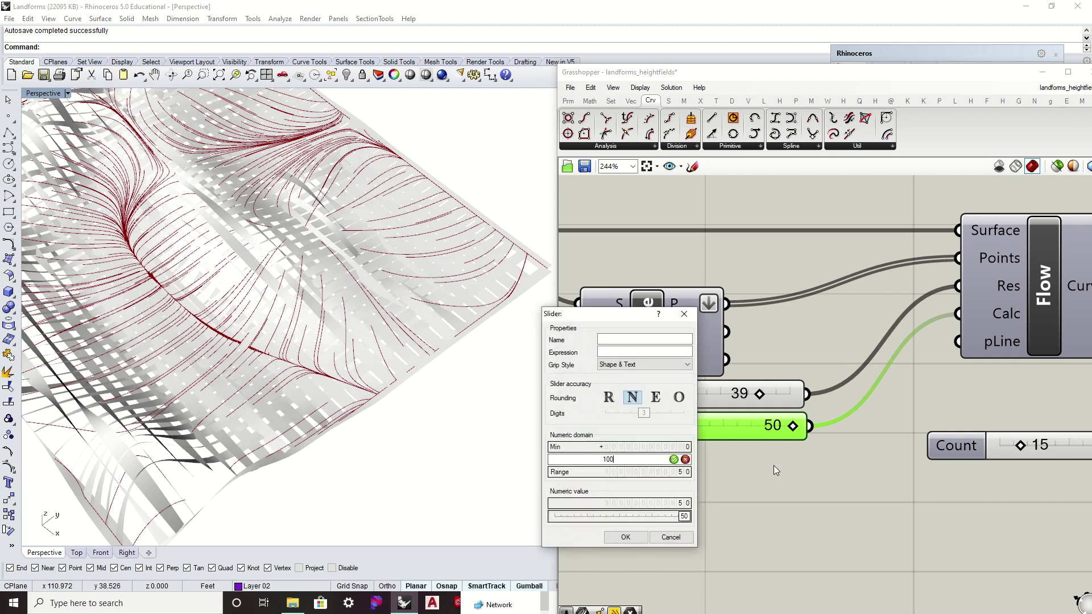
left_click(642, 538)
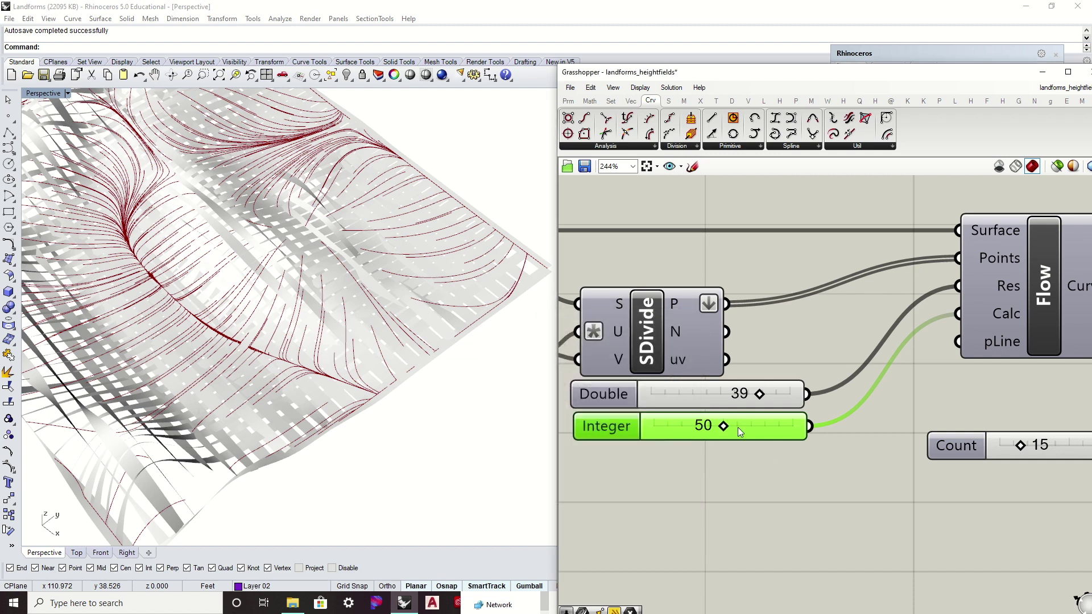
left_click_drag(723, 429, 792, 430)
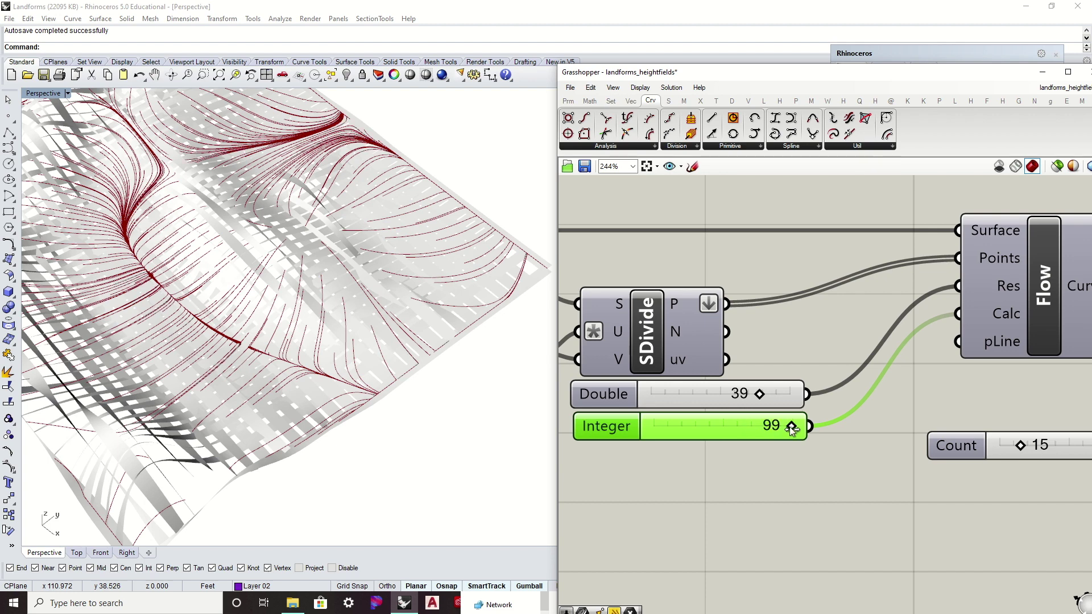
- Bring the Divide and Shatter components into view and select Shatter to check it
scroll(353, 312, "down", 5)
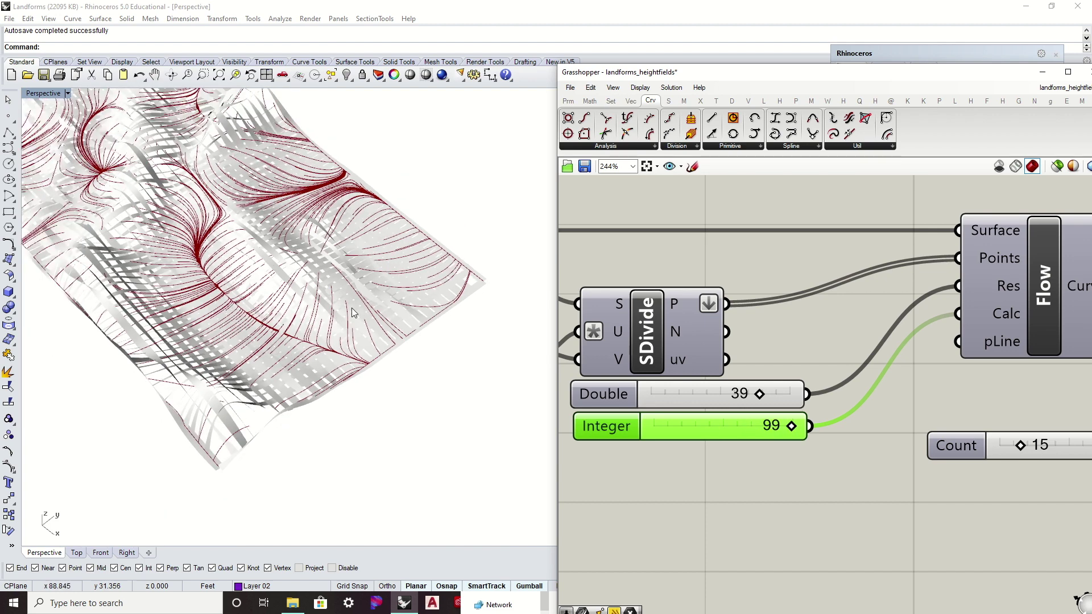
scroll(829, 329, "down", 3)
right_click_drag(901, 351, 625, 367)
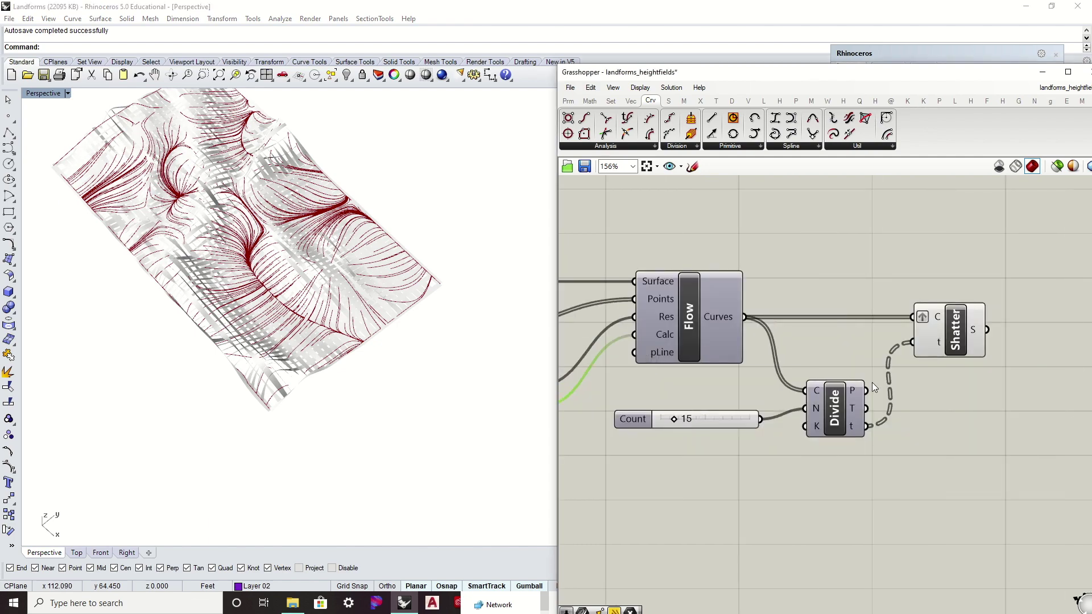
right_click_drag(830, 417, 774, 411)
scroll(296, 324, "up", 6)
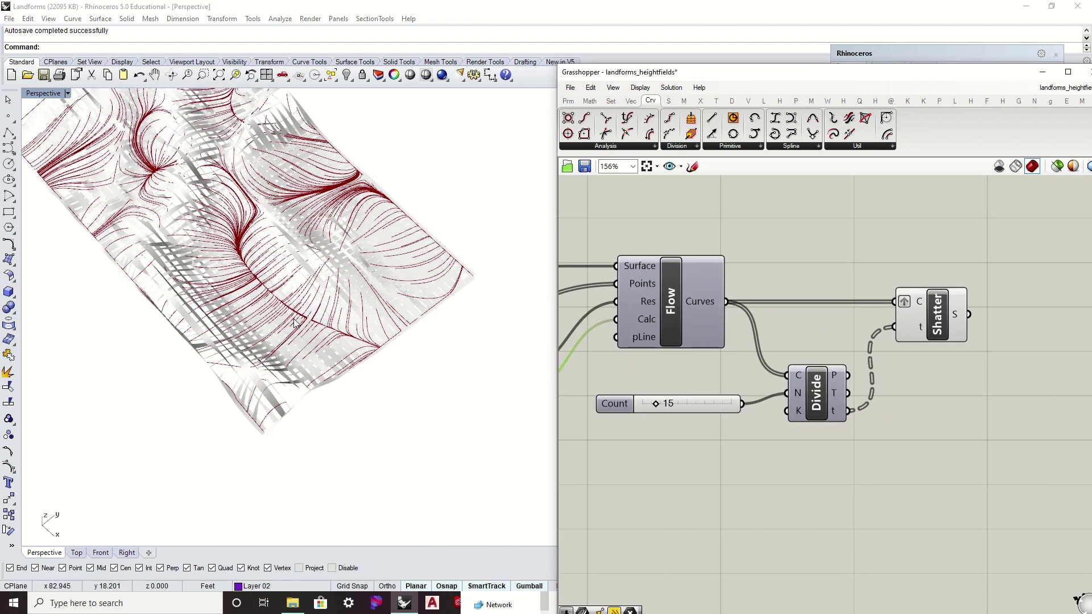
scroll(279, 290, "down", 6)
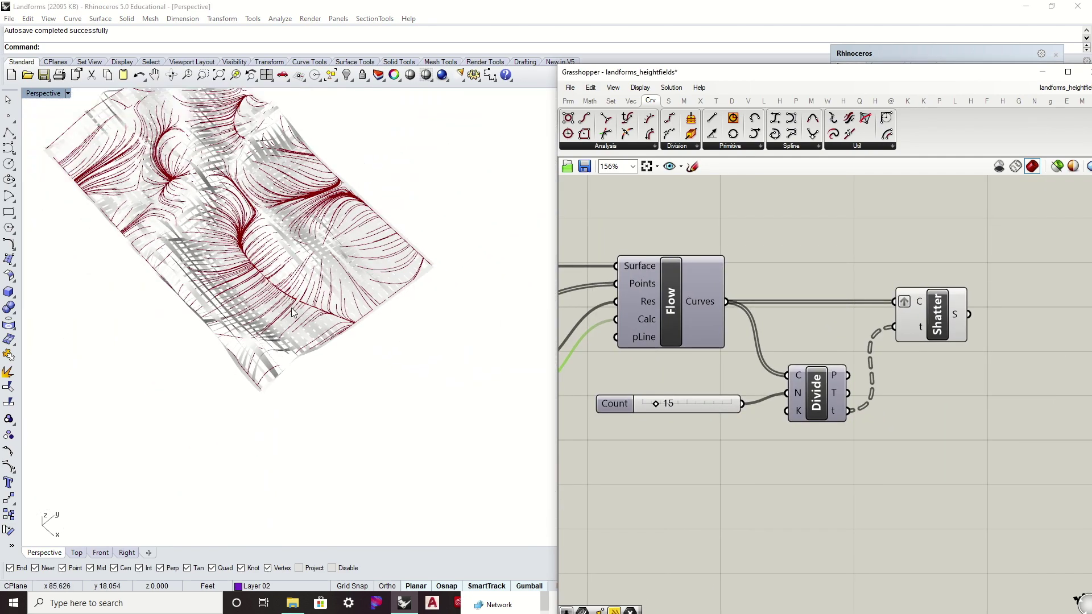
right_click_drag(1003, 372, 895, 394)
left_click(834, 343)
left_click(833, 417)
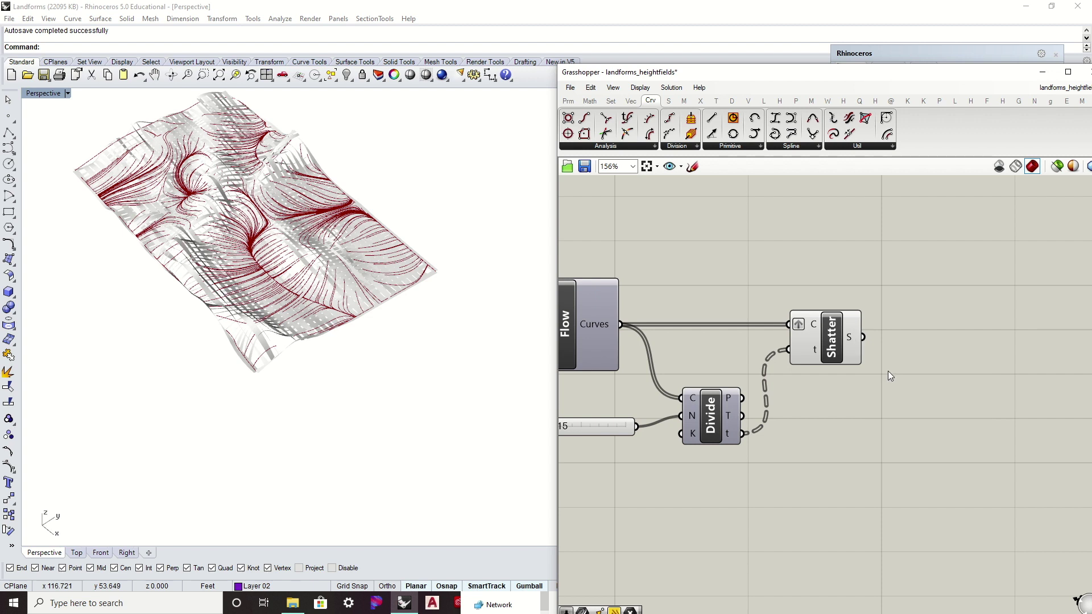
- Reattach the wire from Divide's t output into Shatter and tidy the component layout
mouse_move(857, 337)
right_click_drag(785, 288, 841, 241)
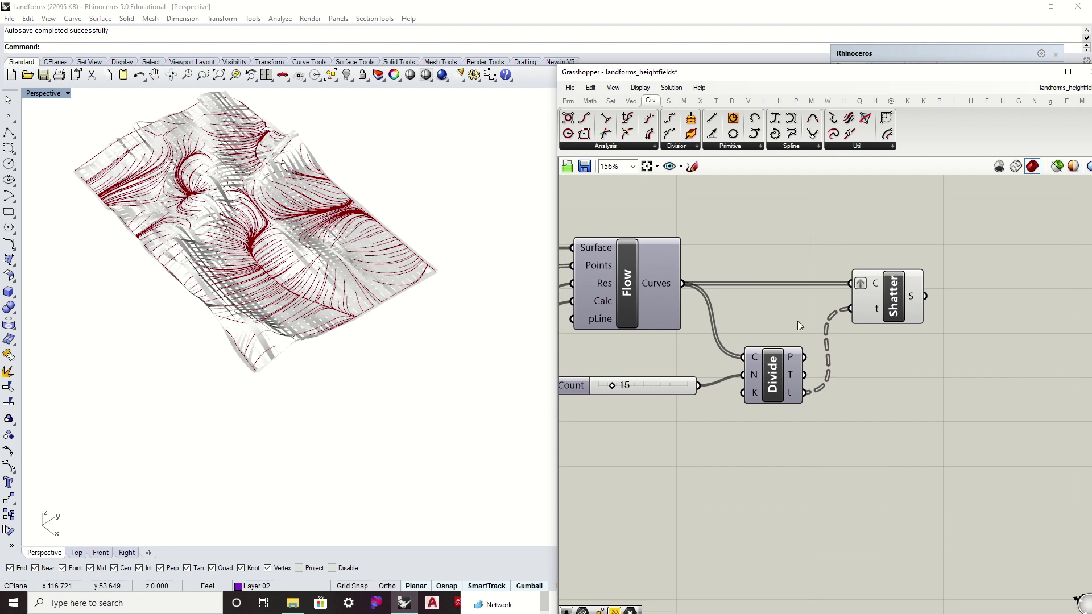
left_click_drag(895, 322, 917, 316)
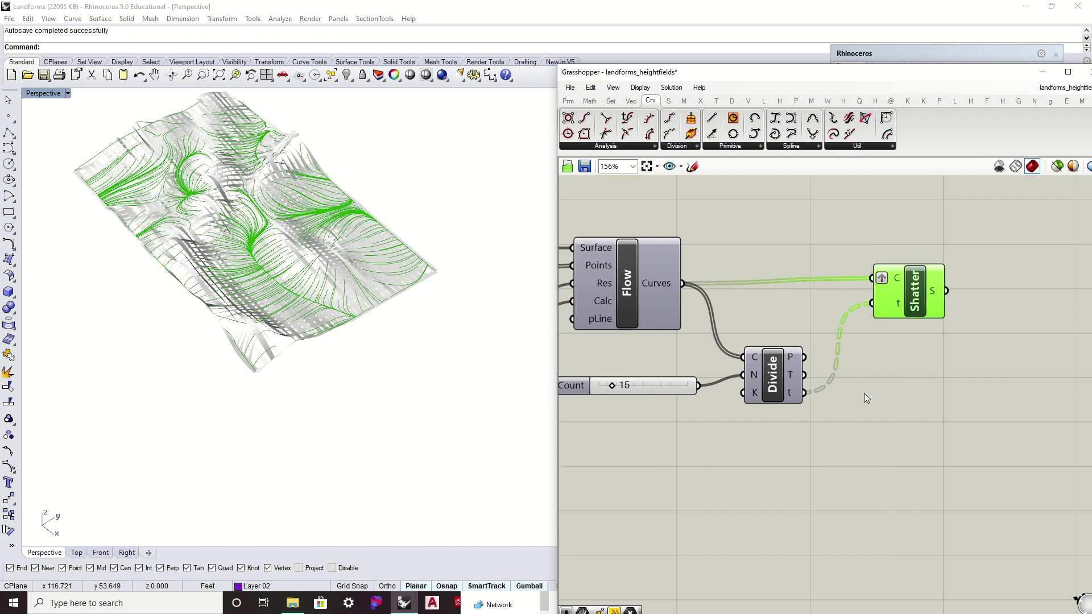
left_click_drag(813, 398, 813, 395)
left_click_drag(767, 376, 757, 374)
left_click(712, 366)
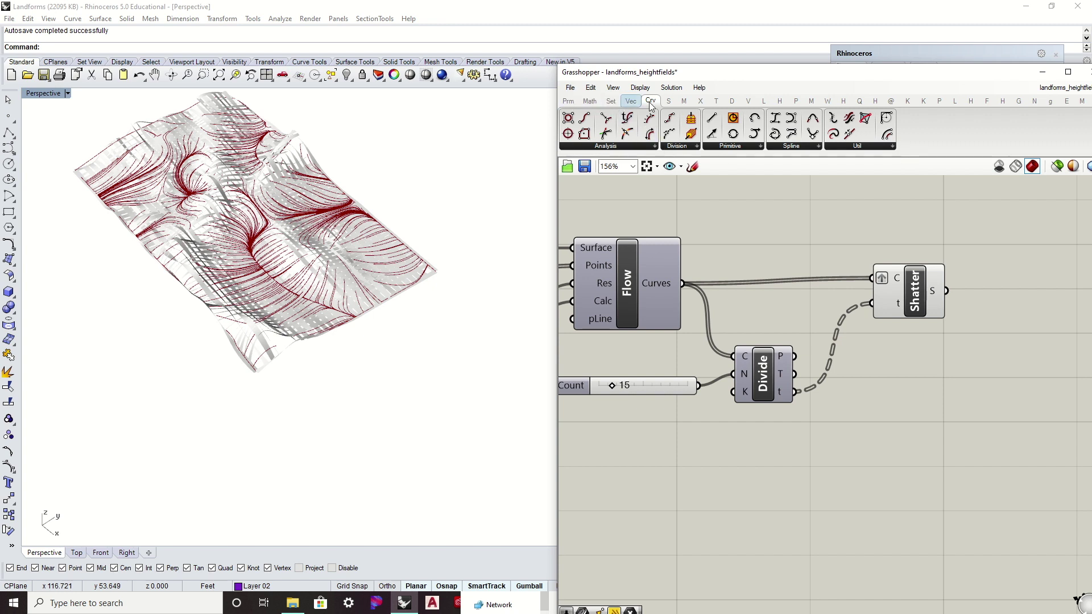
left_click(569, 100)
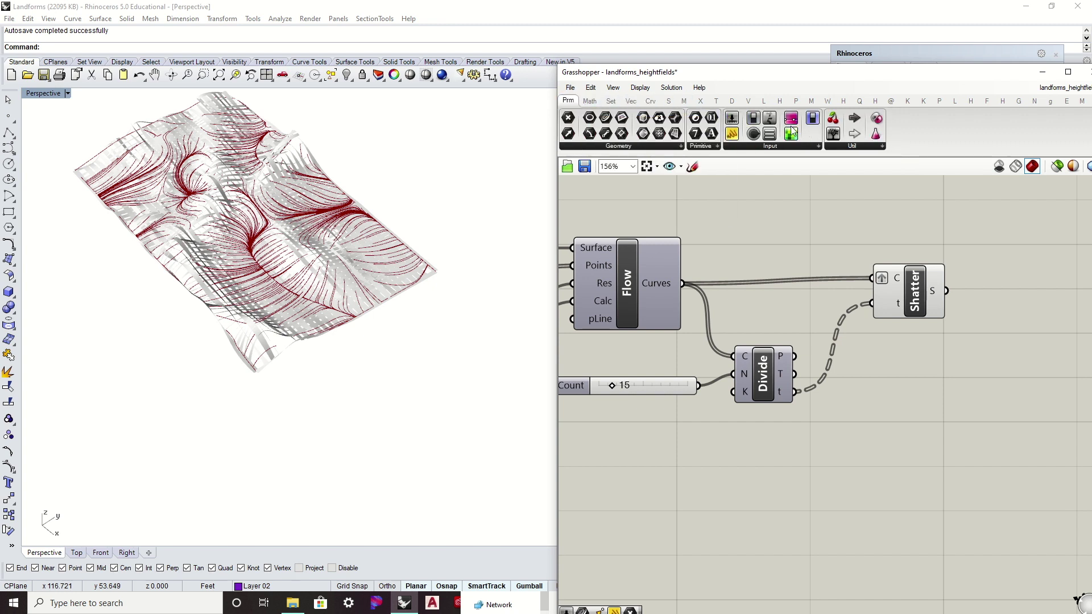
- Place a Gradient component on the canvas beside the Flow and slider components
left_click_drag(791, 119, 979, 466)
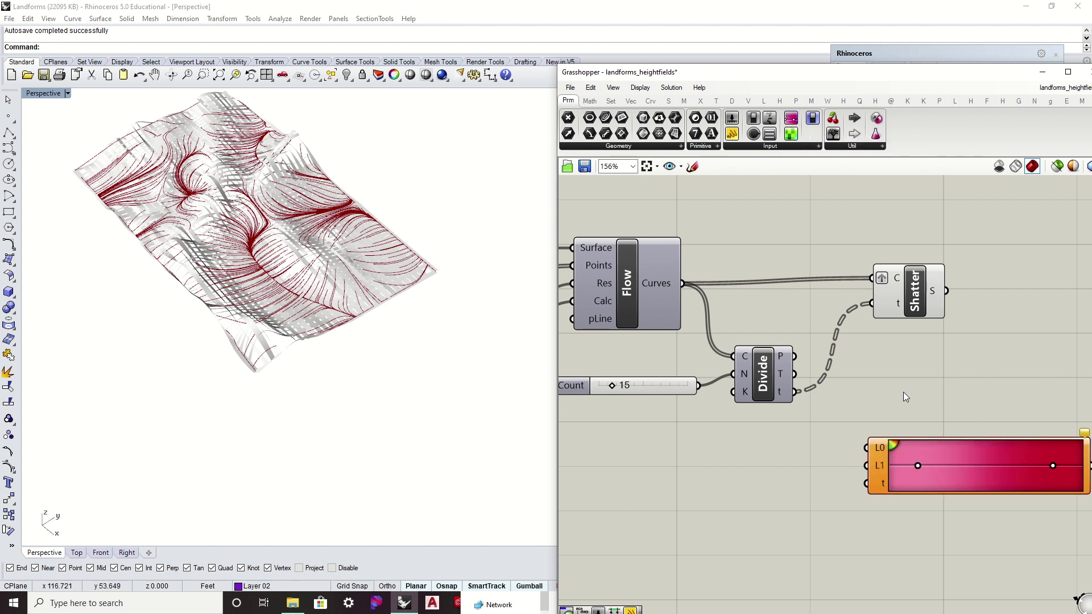
right_click_drag(904, 393, 798, 374)
left_click_drag(859, 427, 966, 408)
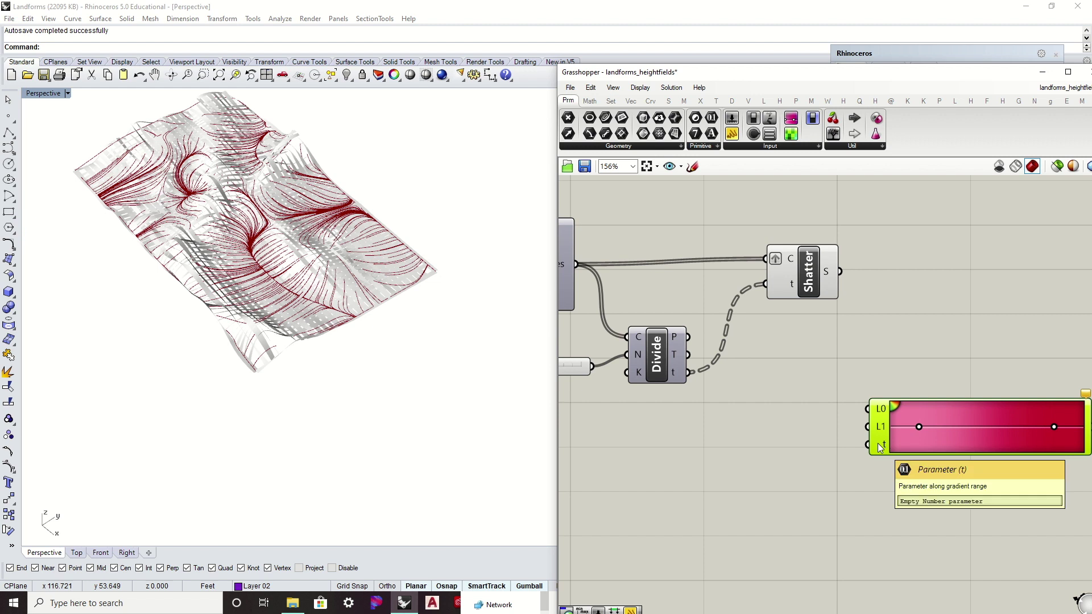
right_click_drag(878, 446, 966, 418)
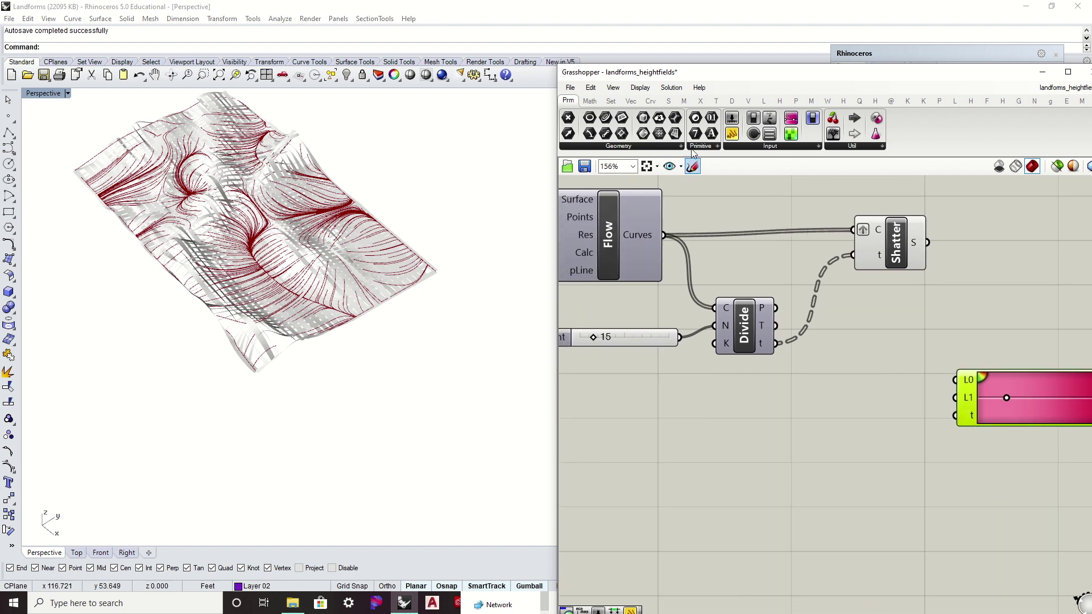
- Add a Range component and feed the 15 count slider into its N input
left_click(589, 102)
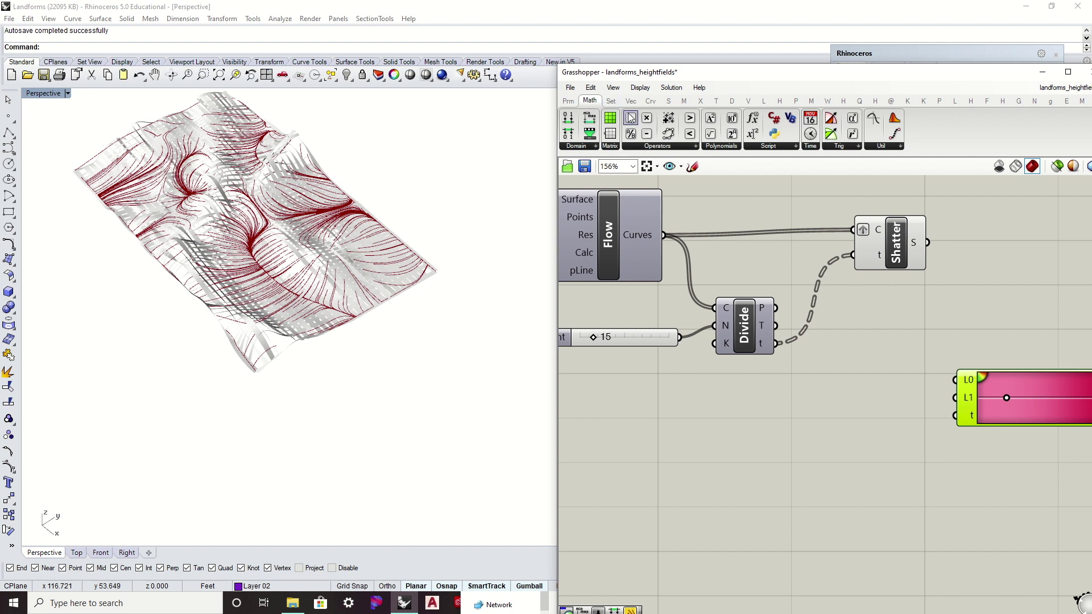
left_click(614, 103)
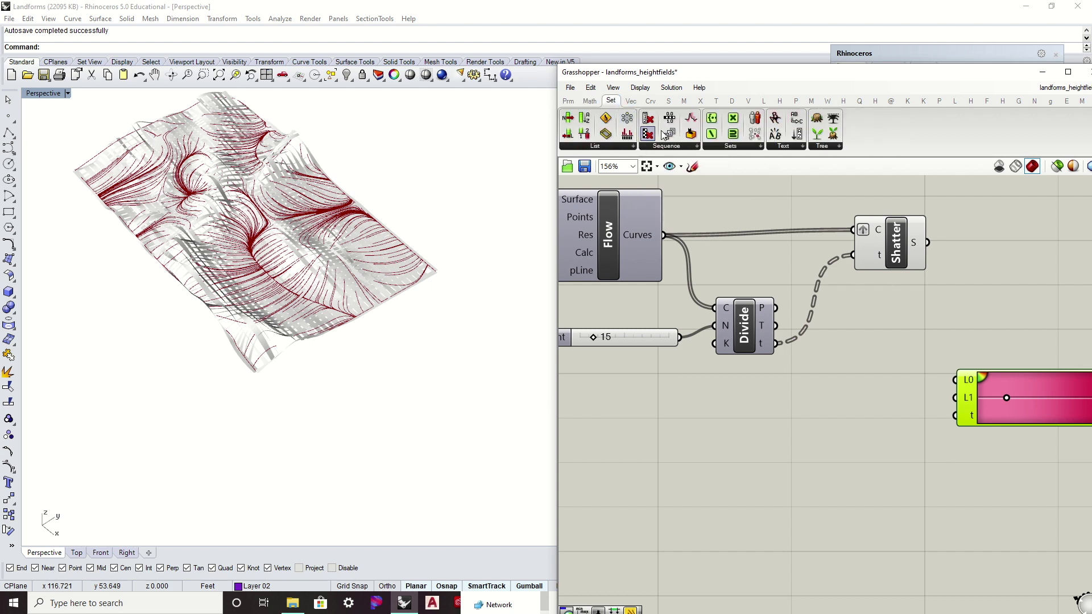
left_click_drag(670, 118, 831, 429)
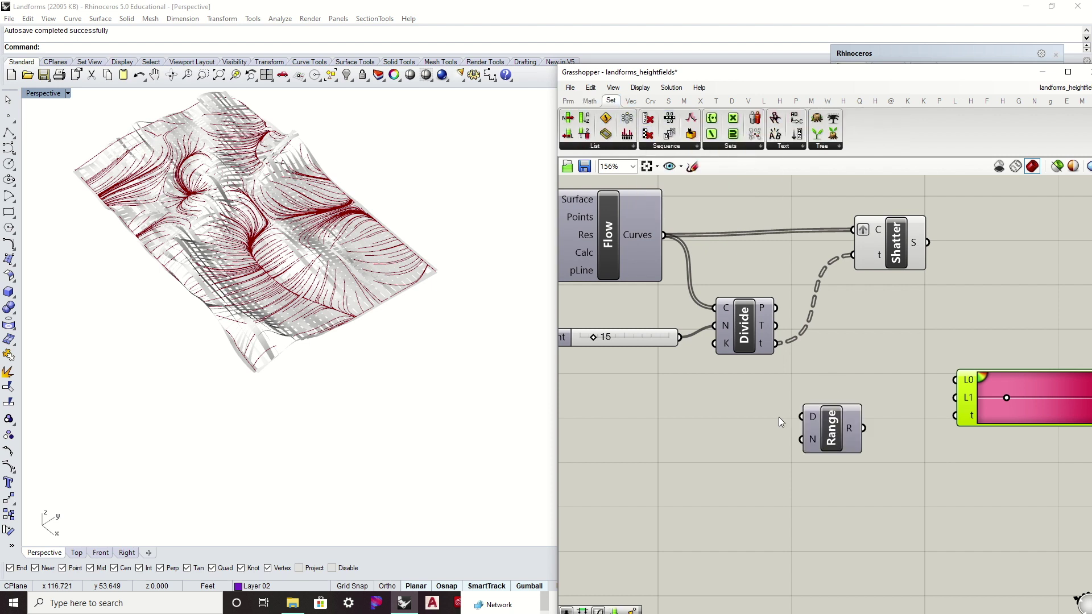
mouse_move(814, 425)
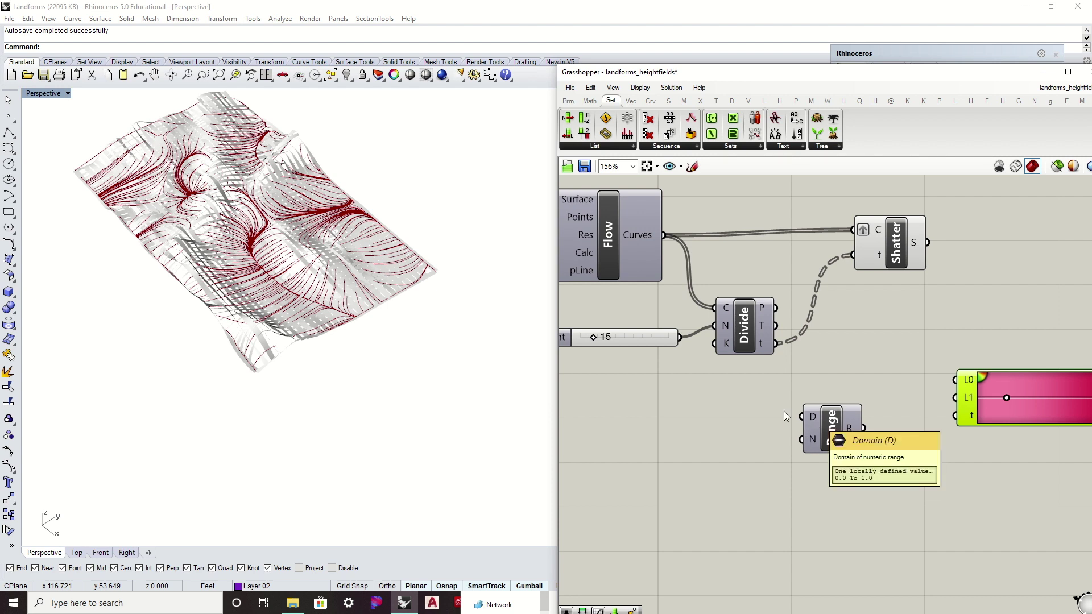
left_click_drag(680, 337, 803, 448)
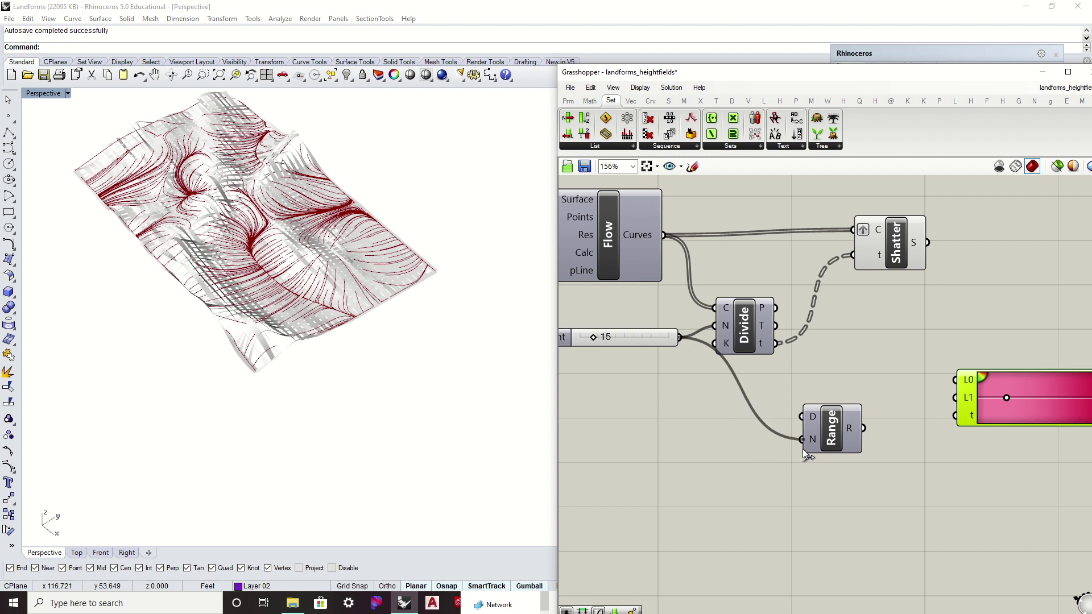
mouse_move(813, 442)
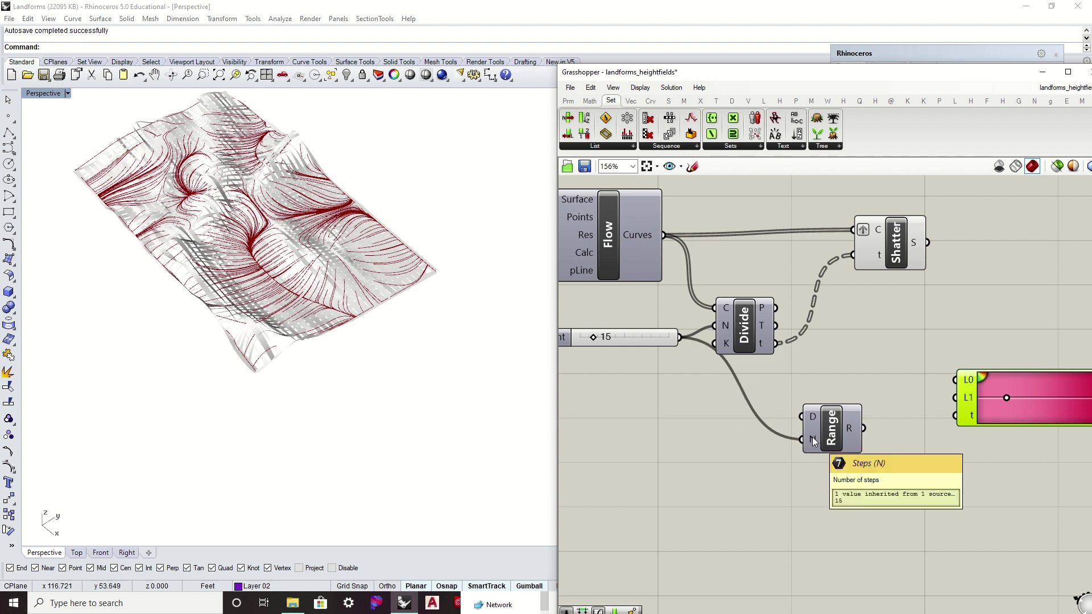
- Wire the Range output into the Gradient's t input and move the Gradient beside Range
mouse_move(850, 428)
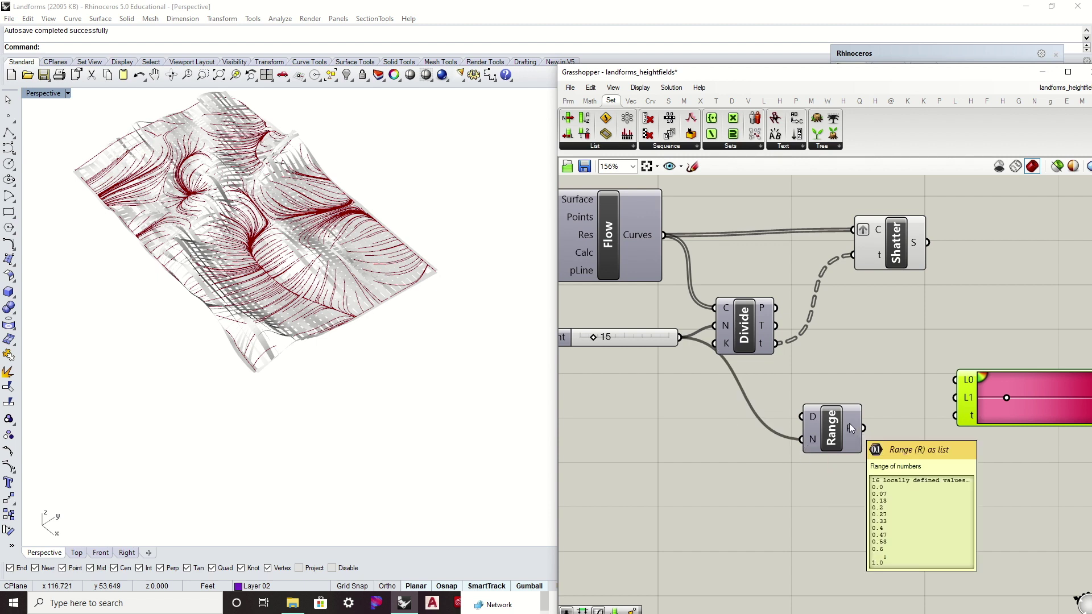
right_click_drag(851, 429, 720, 415)
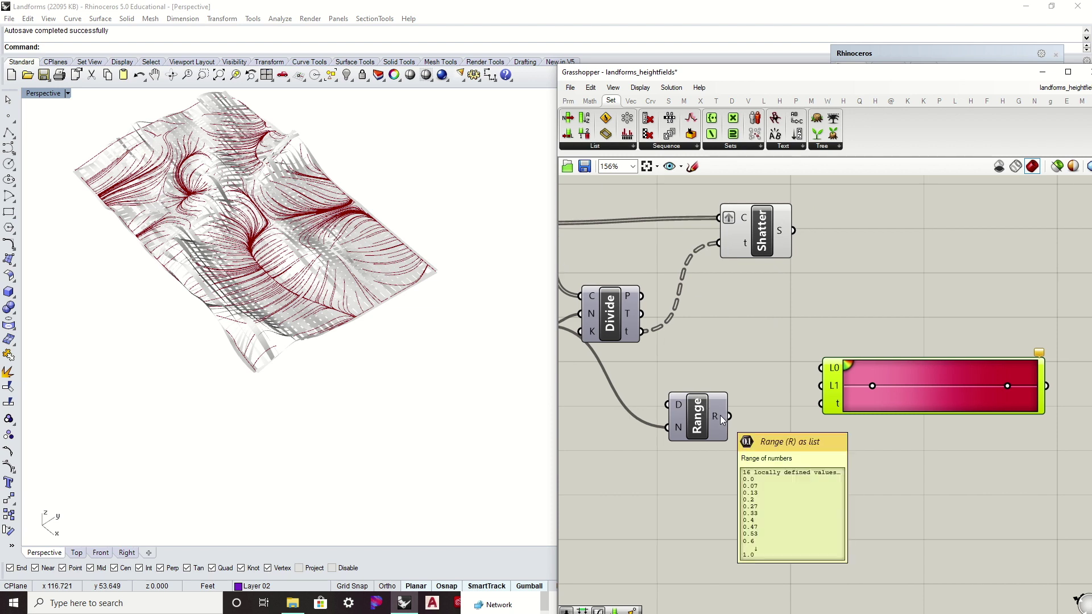
mouse_move(720, 416)
left_click_drag(729, 416, 821, 404)
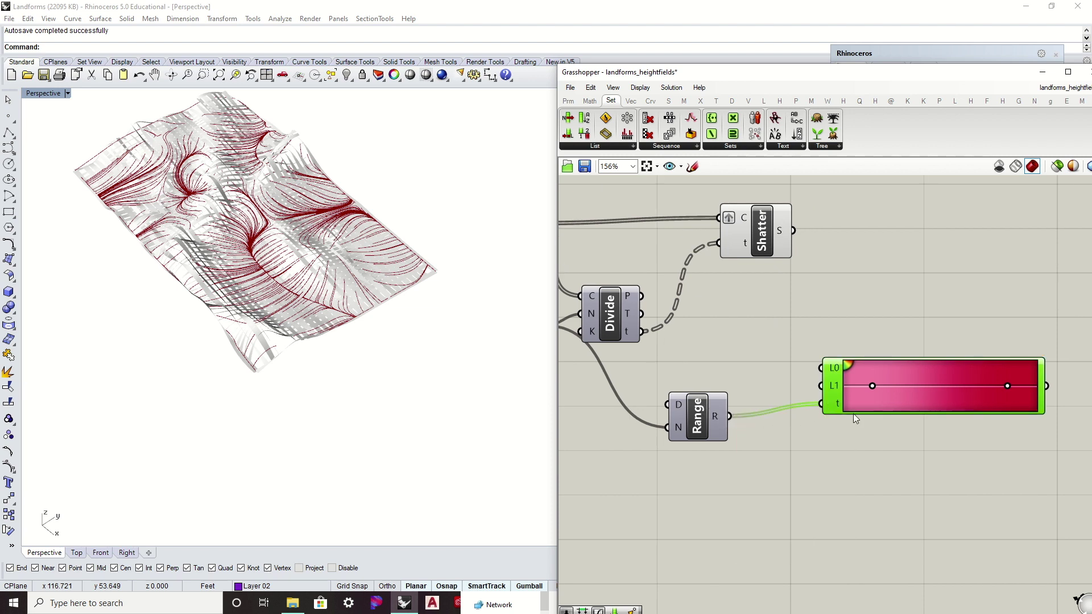
mouse_move(832, 369)
left_click_drag(832, 387, 774, 393)
left_click_drag(838, 371, 799, 383)
mouse_move(719, 418)
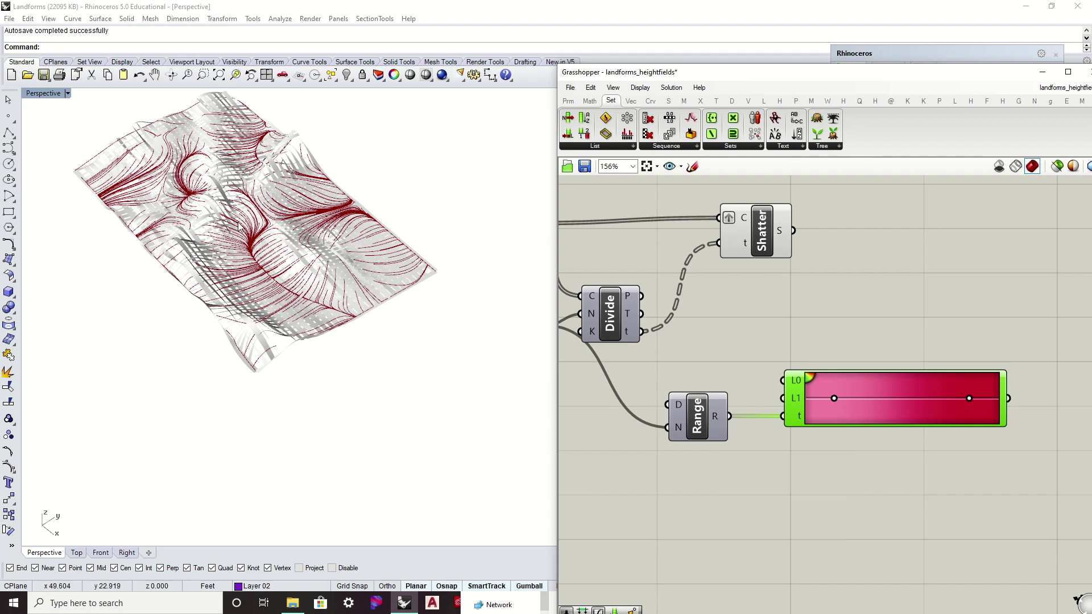
- Set the gradient's right-end colour to teal
scroll(367, 349, "up", 5)
right_click_drag(903, 323, 820, 347)
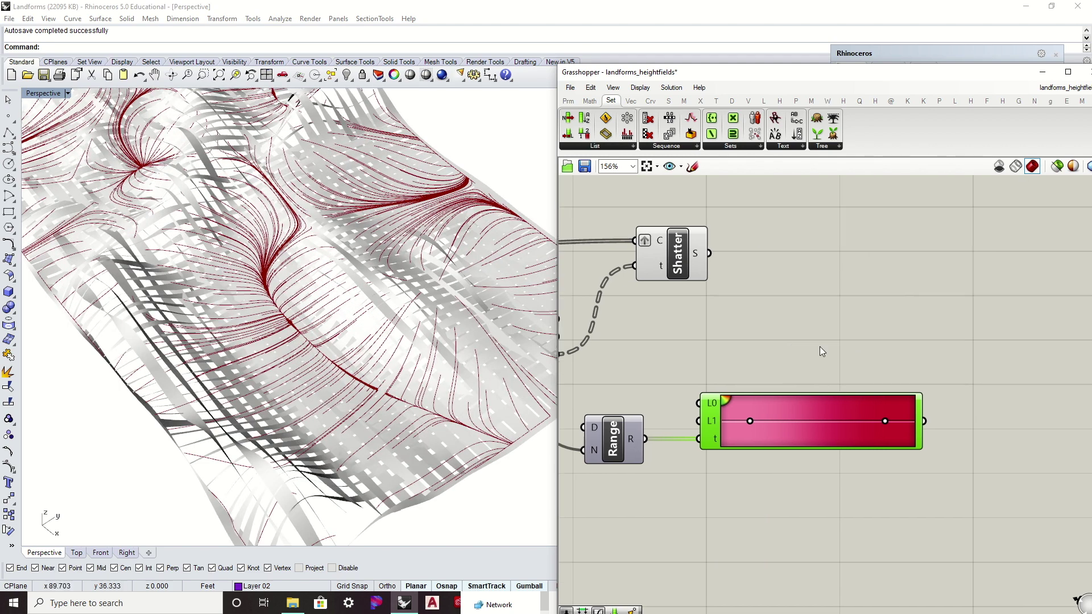
double_click(885, 422)
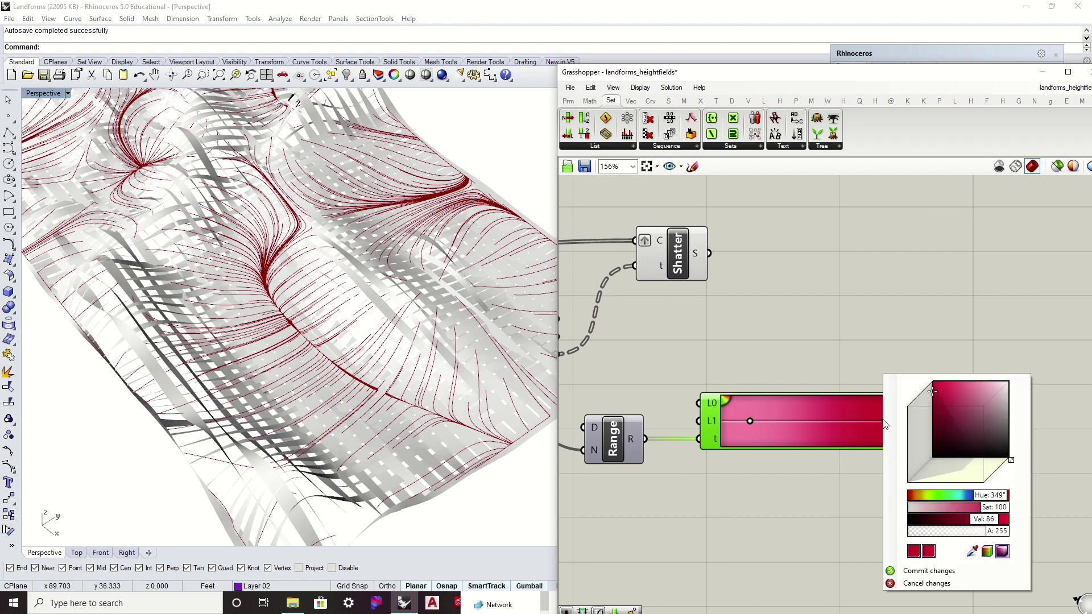
left_click_drag(991, 498, 959, 504)
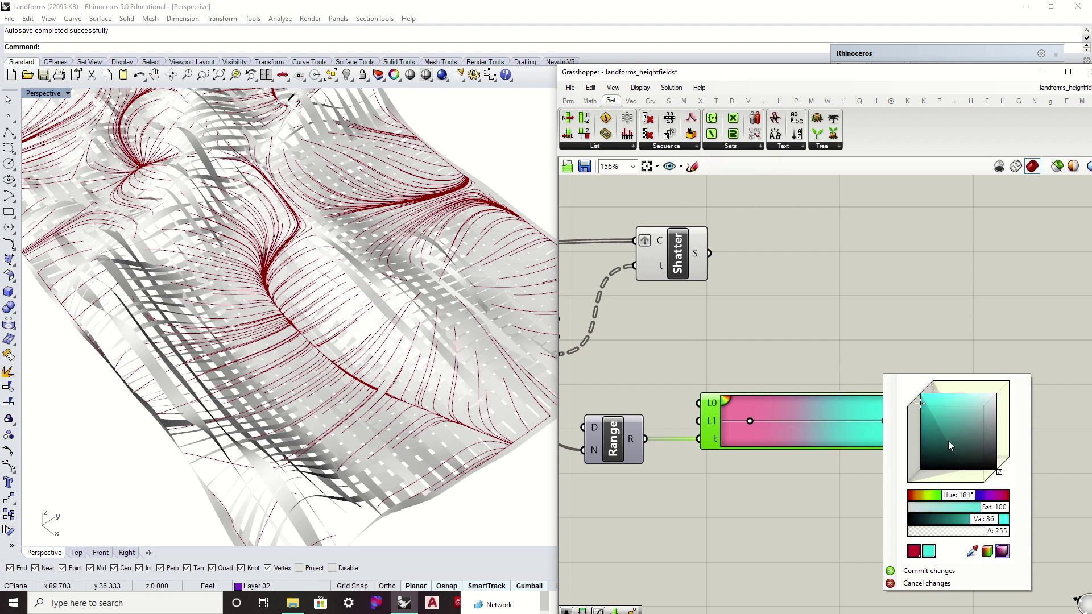
left_click_drag(948, 446, 915, 420)
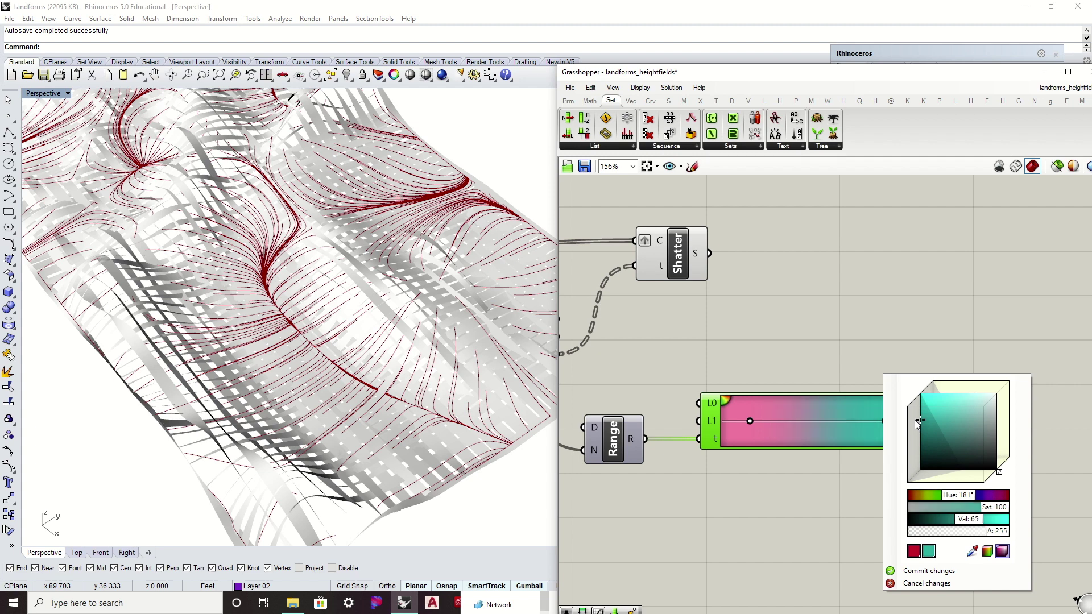
left_click(921, 570)
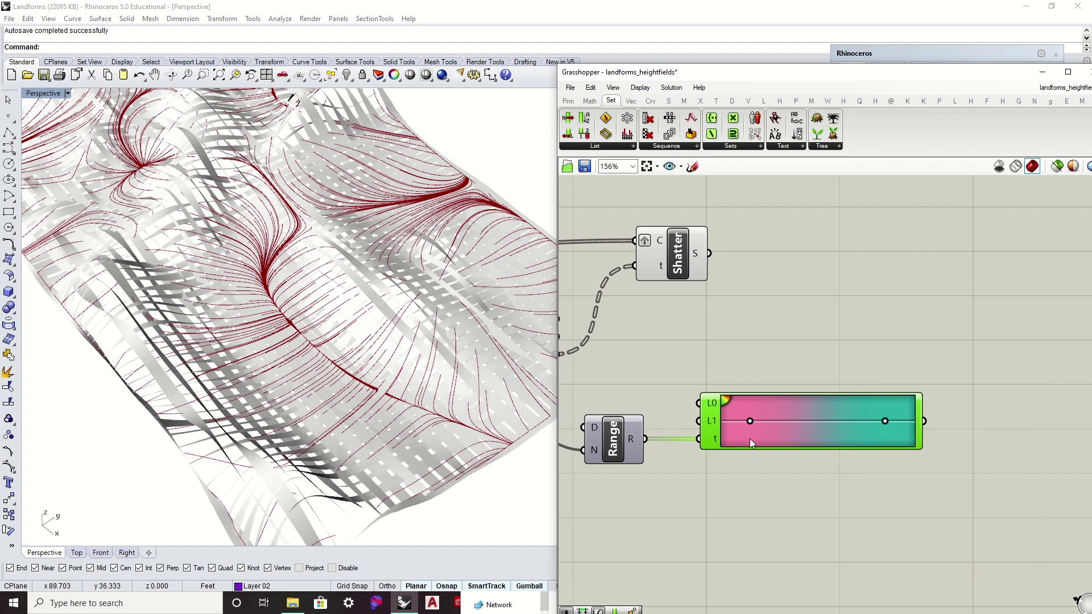
- Make the gradient's left end pale cyan and stretch the colours across the full bar
left_click(751, 421)
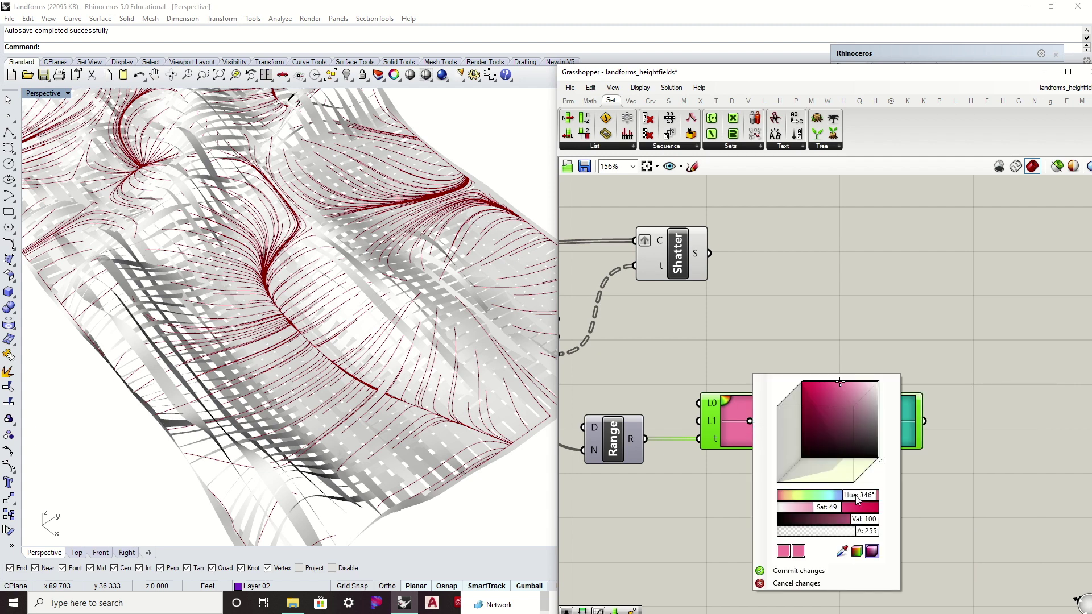
left_click(835, 499)
left_click_drag(835, 499, 824, 502)
left_click_drag(842, 410, 861, 393)
left_click(788, 570)
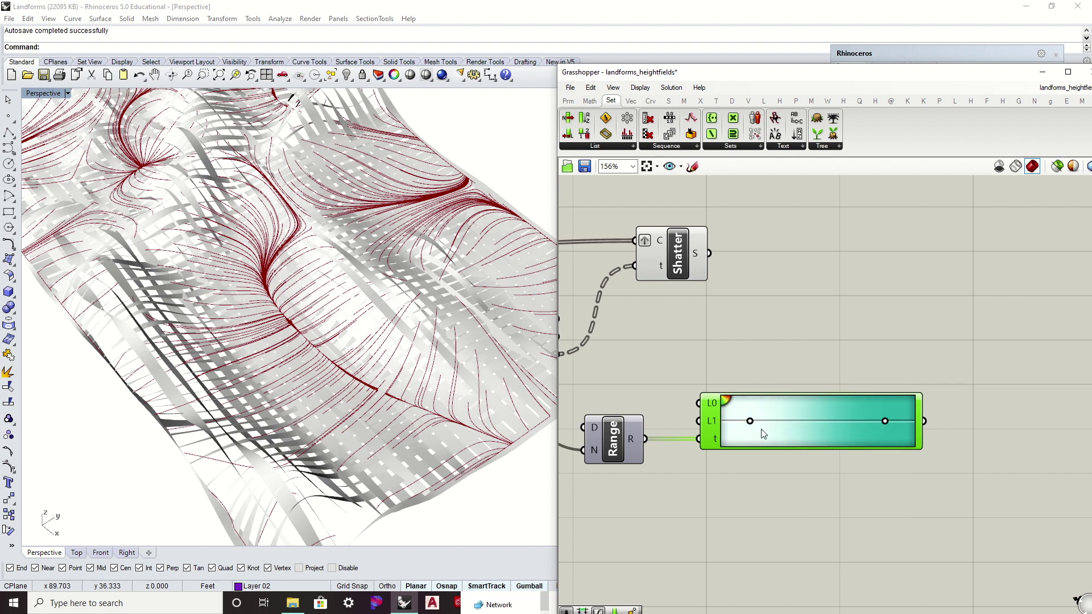
left_click_drag(889, 422, 950, 426)
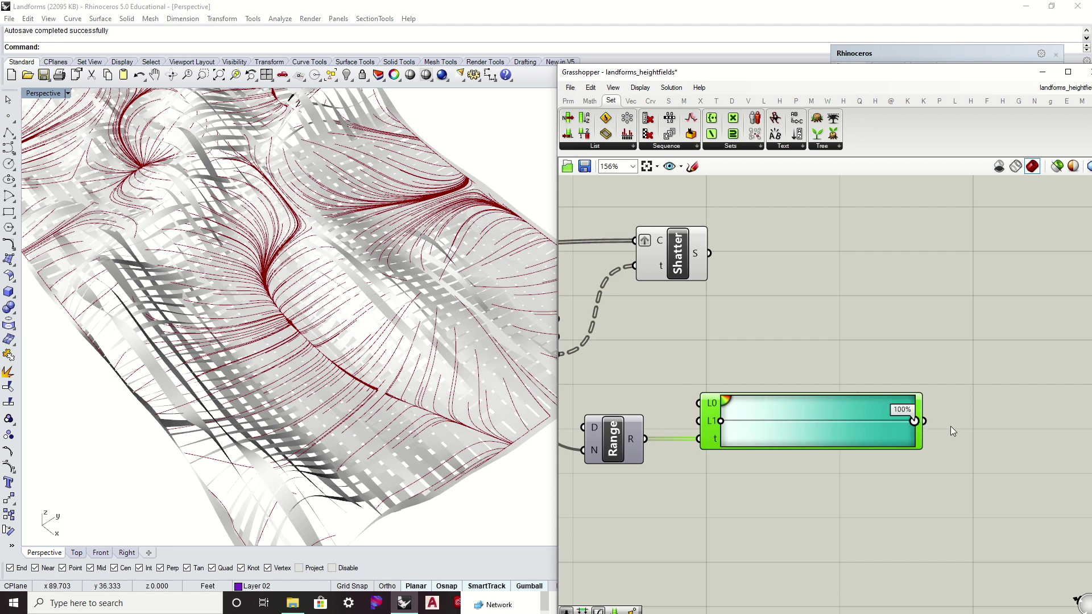
left_click(850, 353)
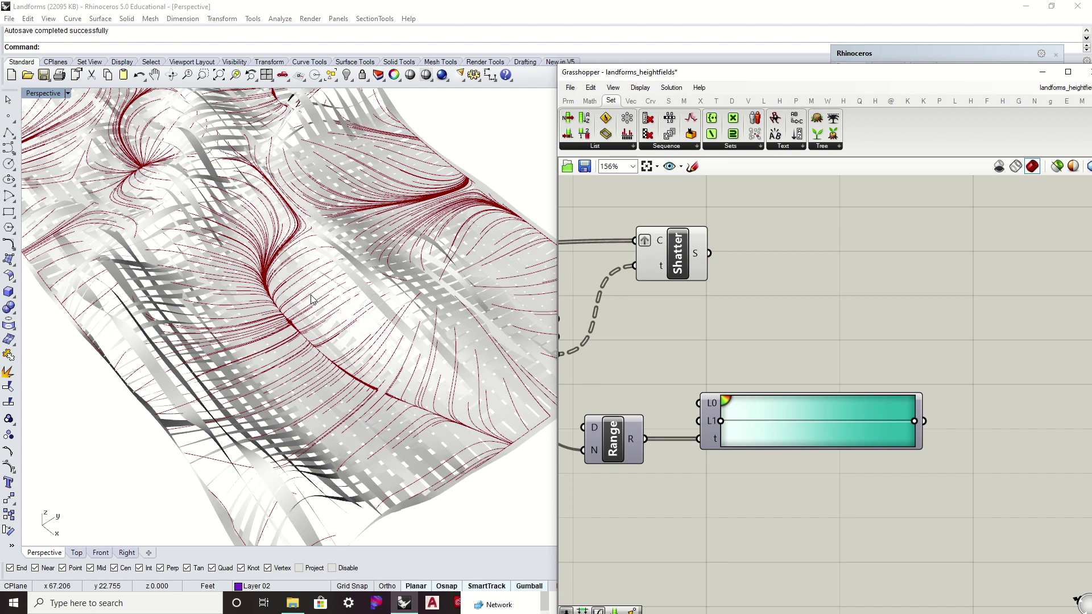
- Inspect the red curves produced by the Shatter output on the landform
scroll(451, 327, "up", 3)
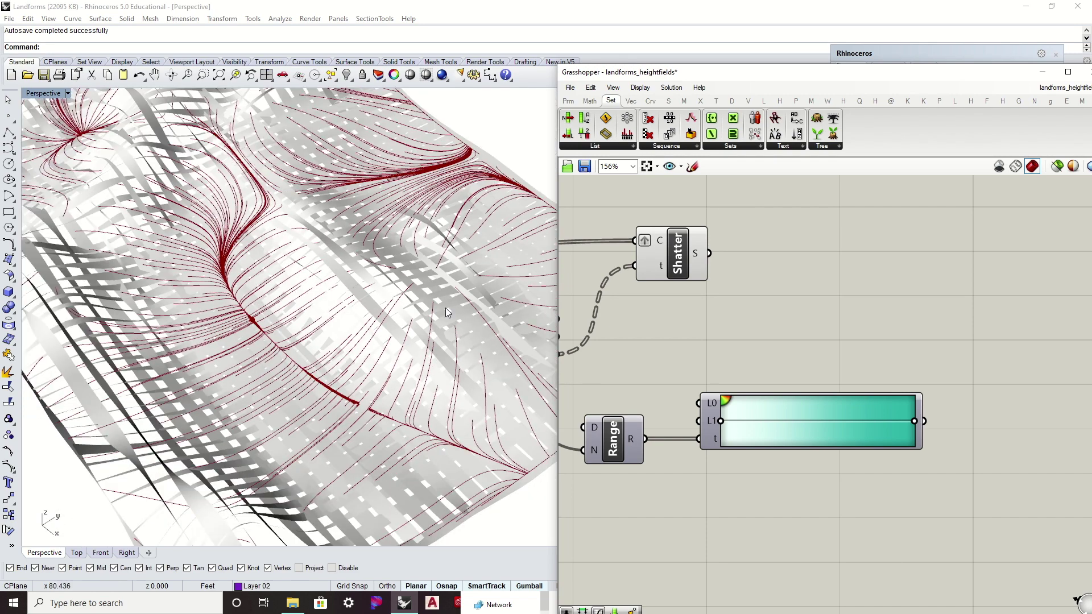
scroll(445, 308, "down", 5)
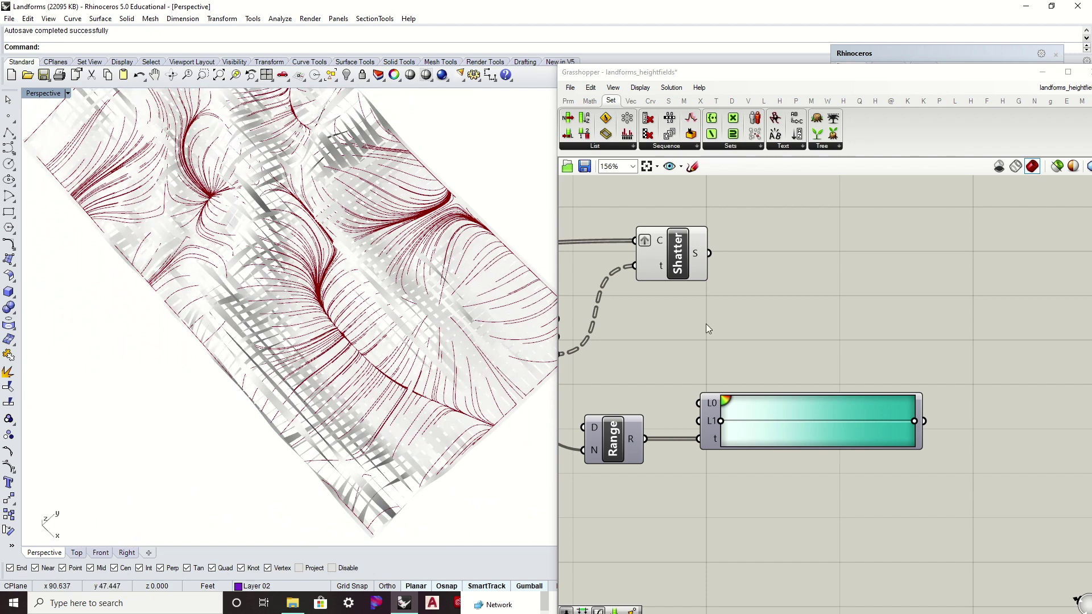
right_click_drag(708, 328, 750, 346)
right_click_drag(405, 407, 450, 353)
right_click_drag(816, 349, 789, 379)
left_click(696, 307)
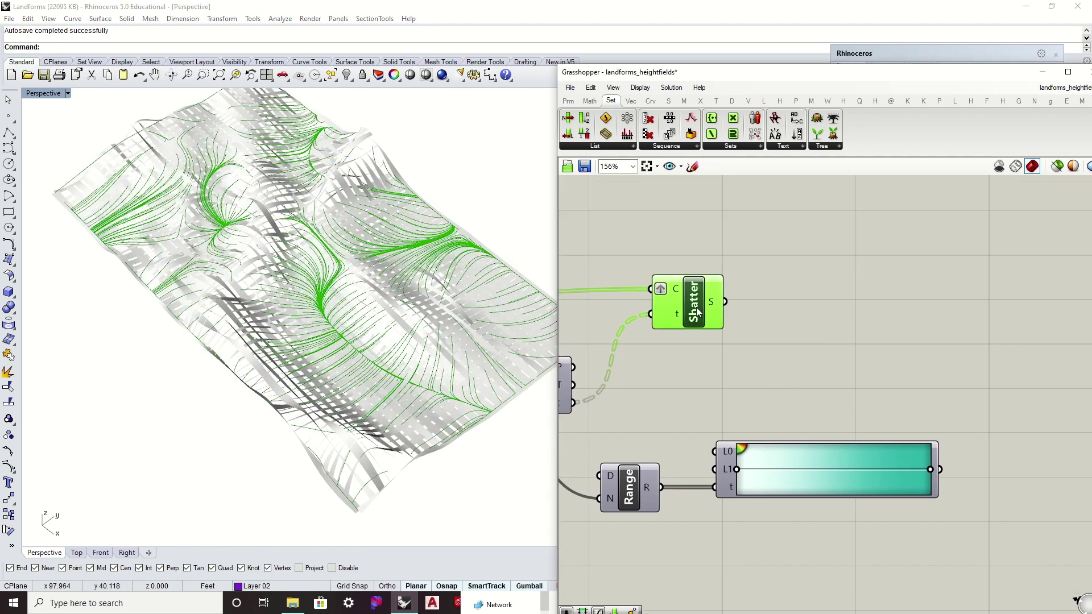
left_click(783, 266)
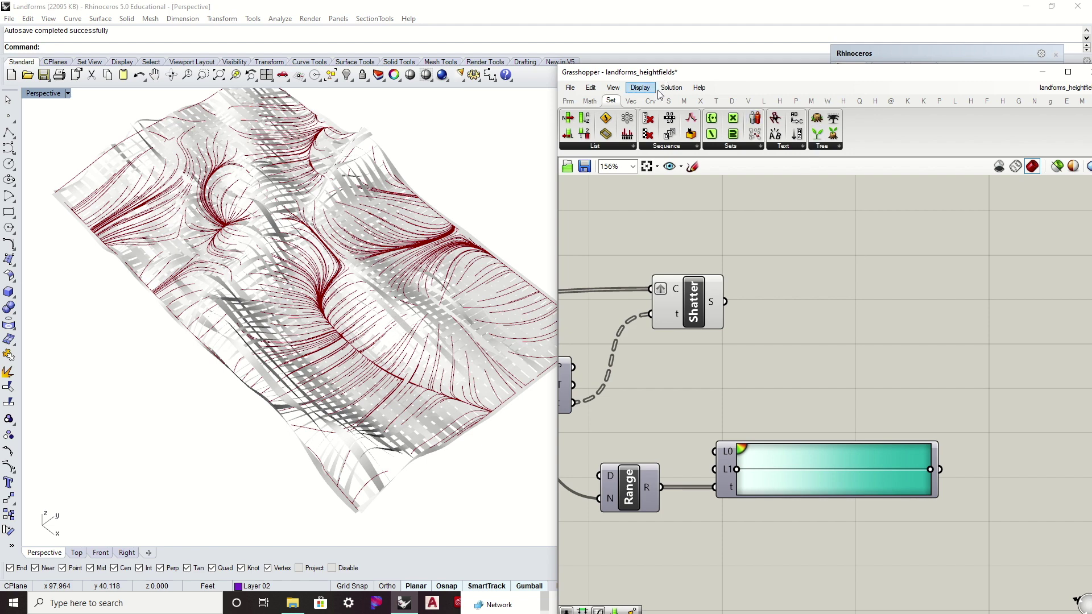
left_click(731, 101)
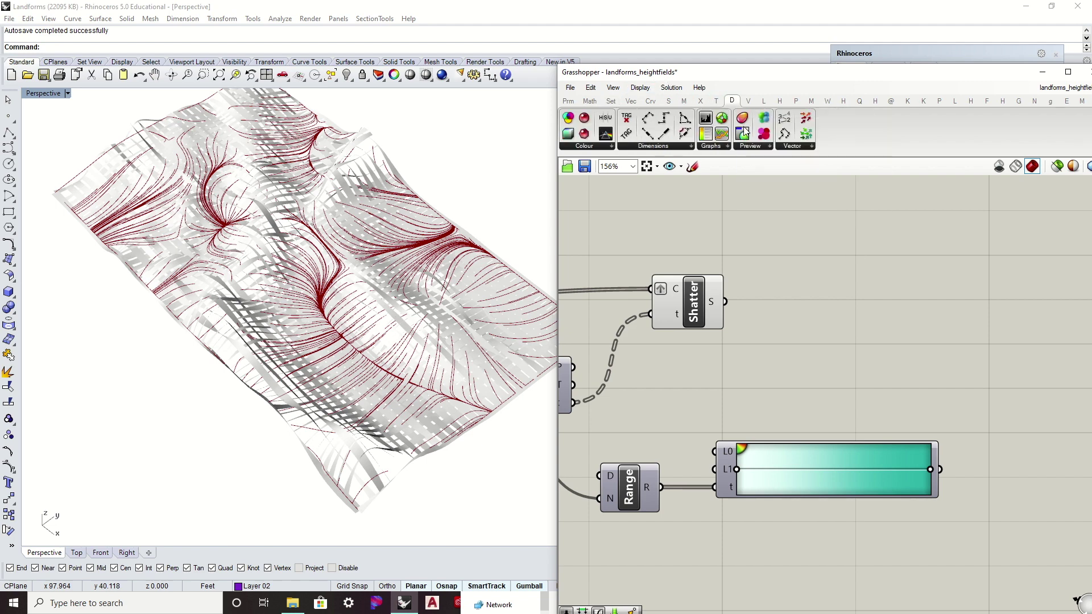
- Add a Custom Preview showing the shattered curves, coloured by the teal gradient
left_click_drag(744, 132, 970, 316)
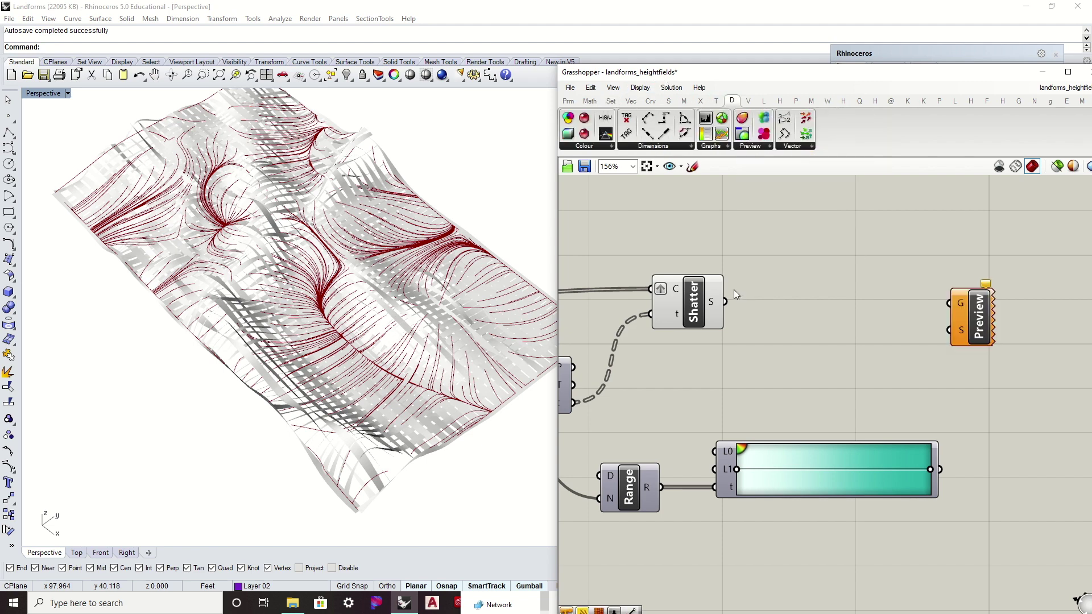
left_click_drag(725, 301, 949, 303)
left_click(694, 305)
right_click(694, 305)
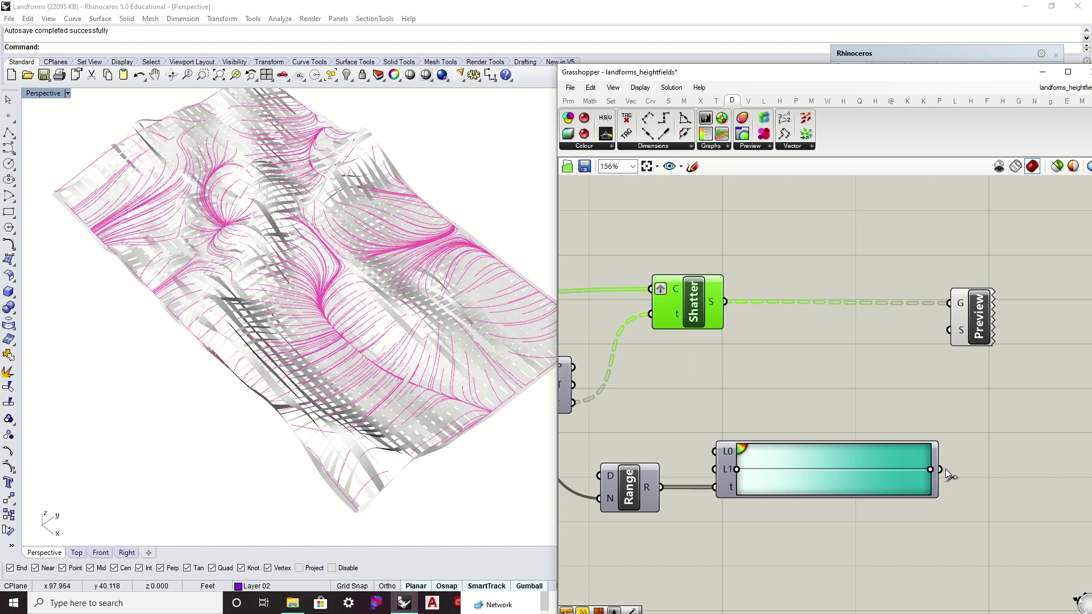
left_click_drag(941, 469, 949, 330)
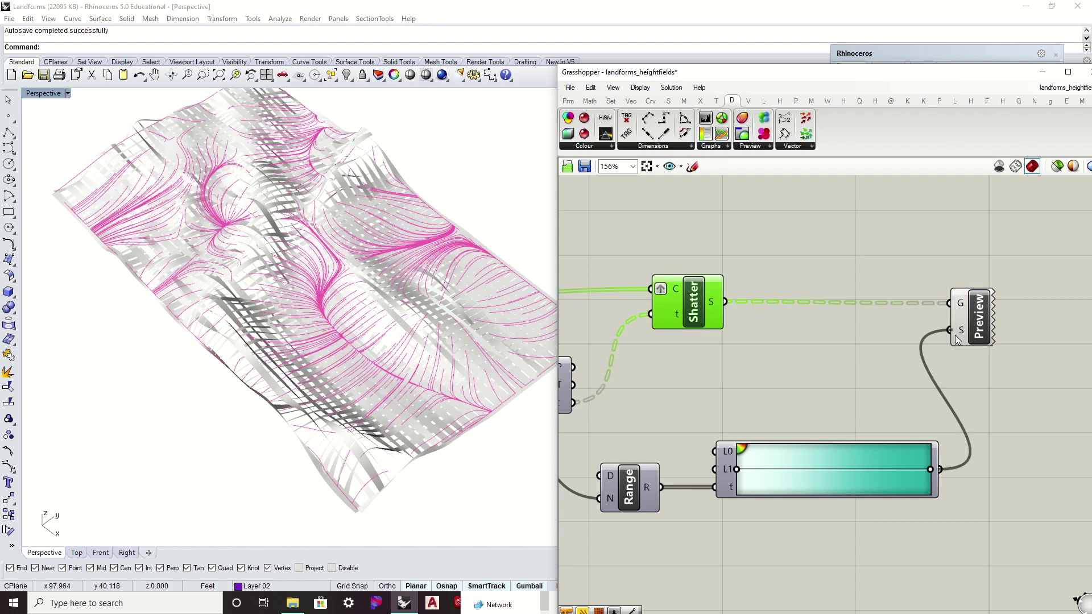
left_click(970, 388)
scroll(446, 319, "up", 5)
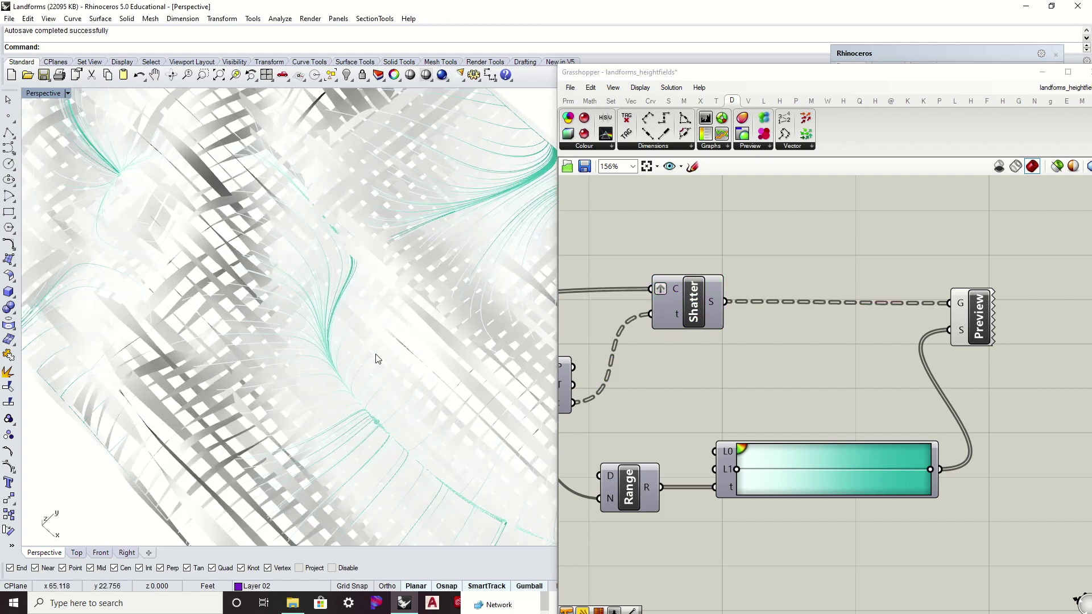
scroll(374, 281, "down", 8)
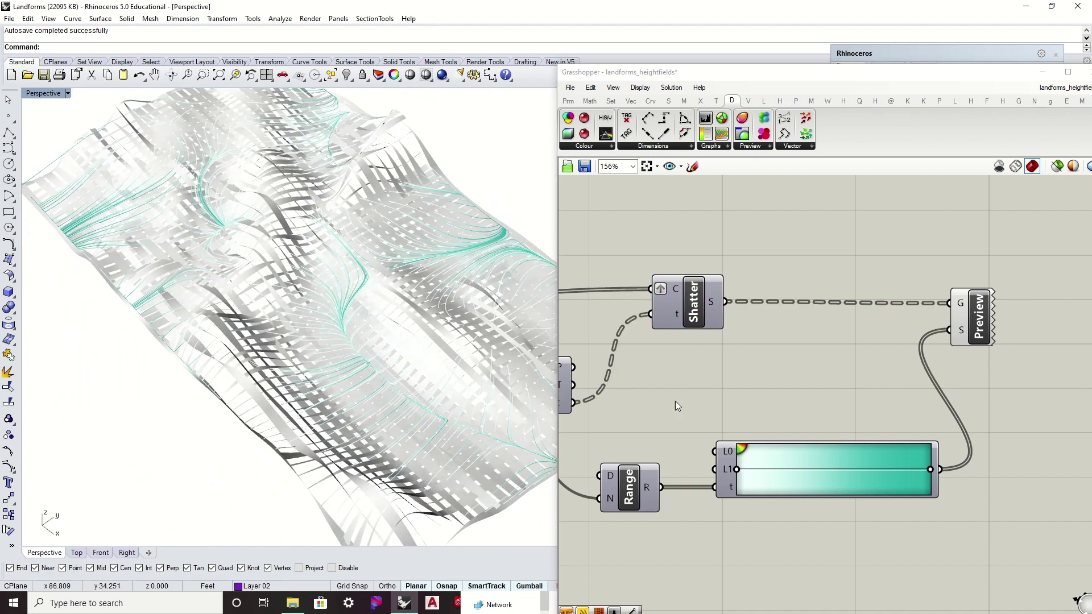
scroll(478, 358, "up", 2)
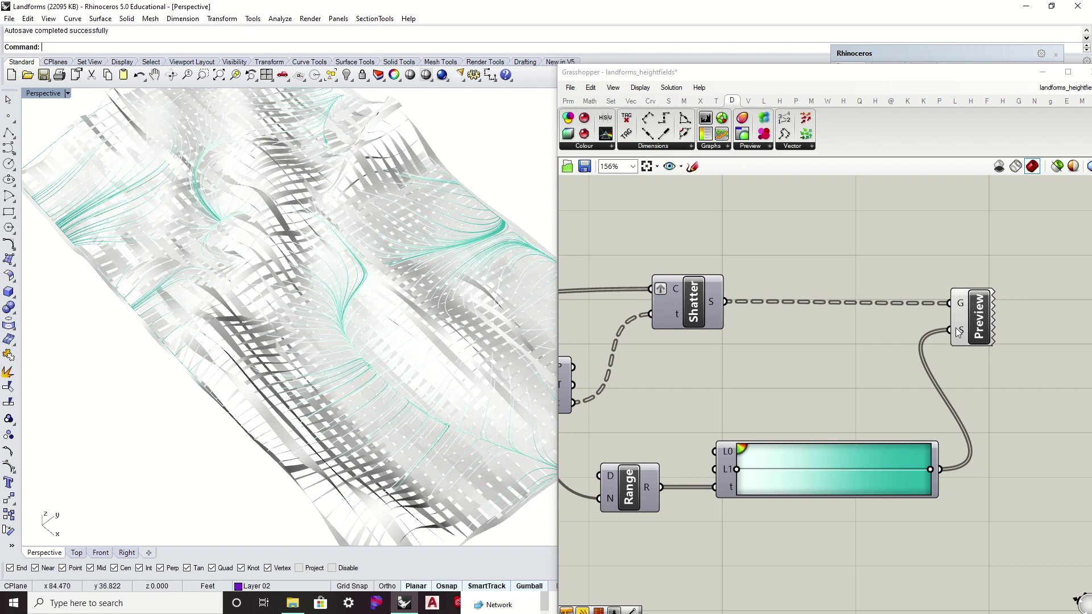
scroll(476, 338, "down", 3)
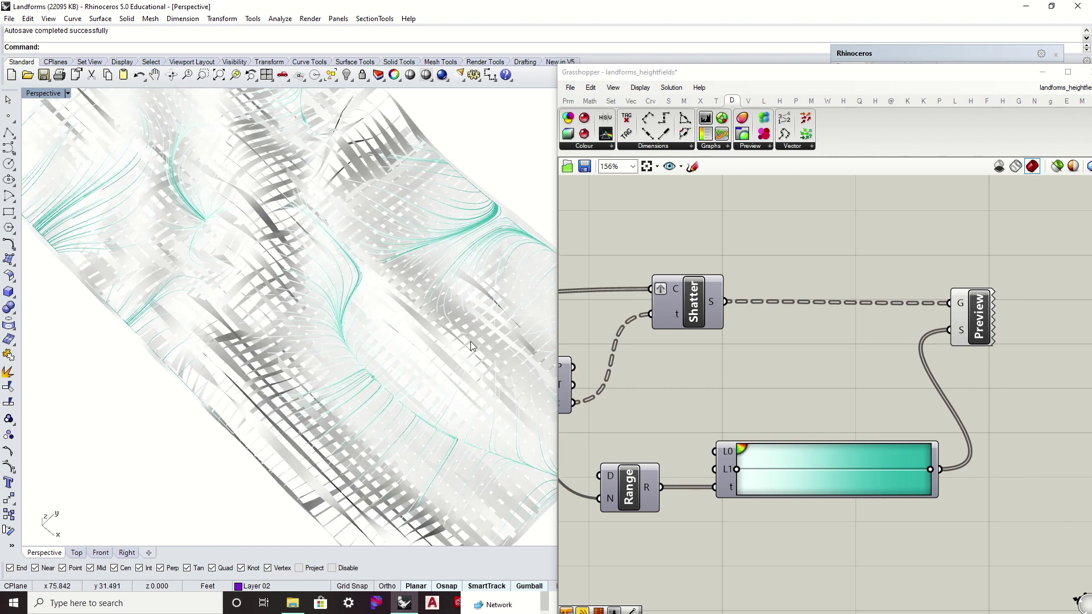
- Toggle Graft on, then off again, on the Preview's colour input
right_click(960, 330)
left_click(999, 416)
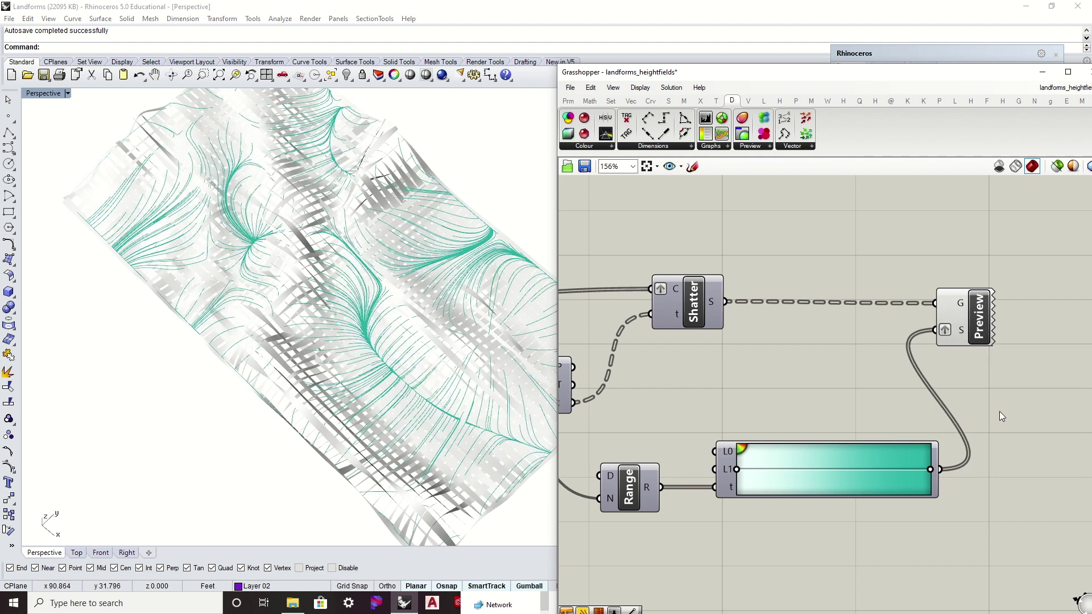
right_click(960, 334)
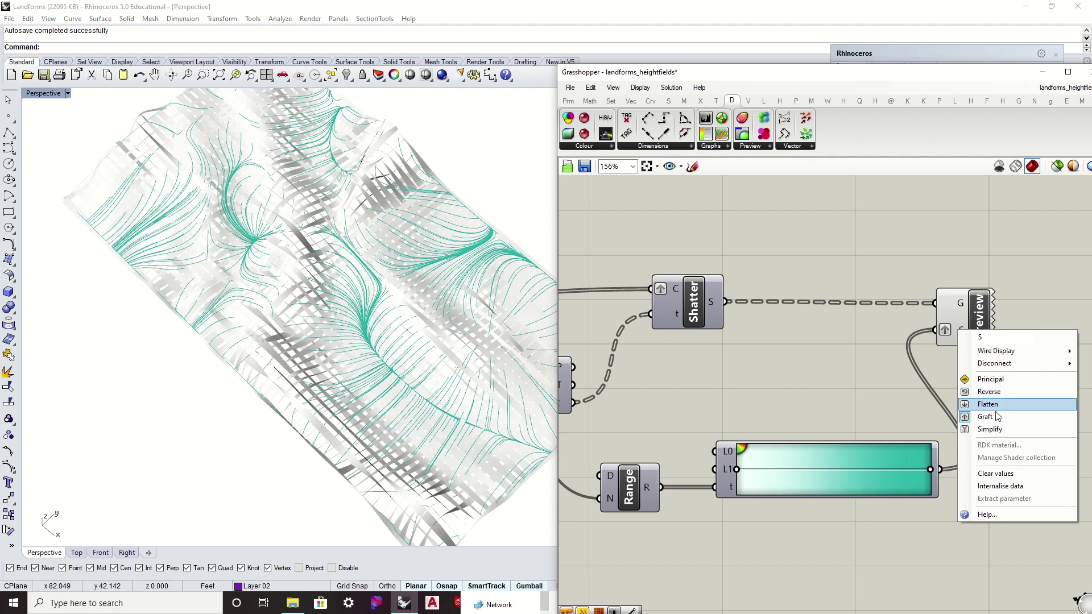
left_click(996, 417)
- Set the resolution slider feeding Flow to 19
right_click_drag(410, 333, 402, 265)
right_click_drag(773, 361, 963, 349)
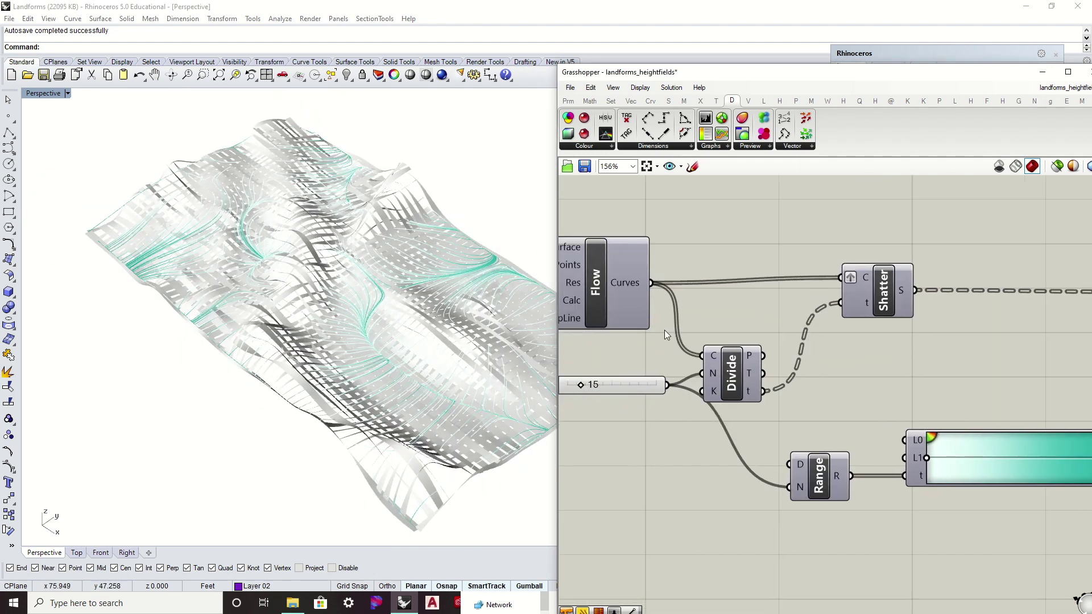
right_click_drag(664, 330, 885, 332)
right_click_drag(785, 338, 864, 340)
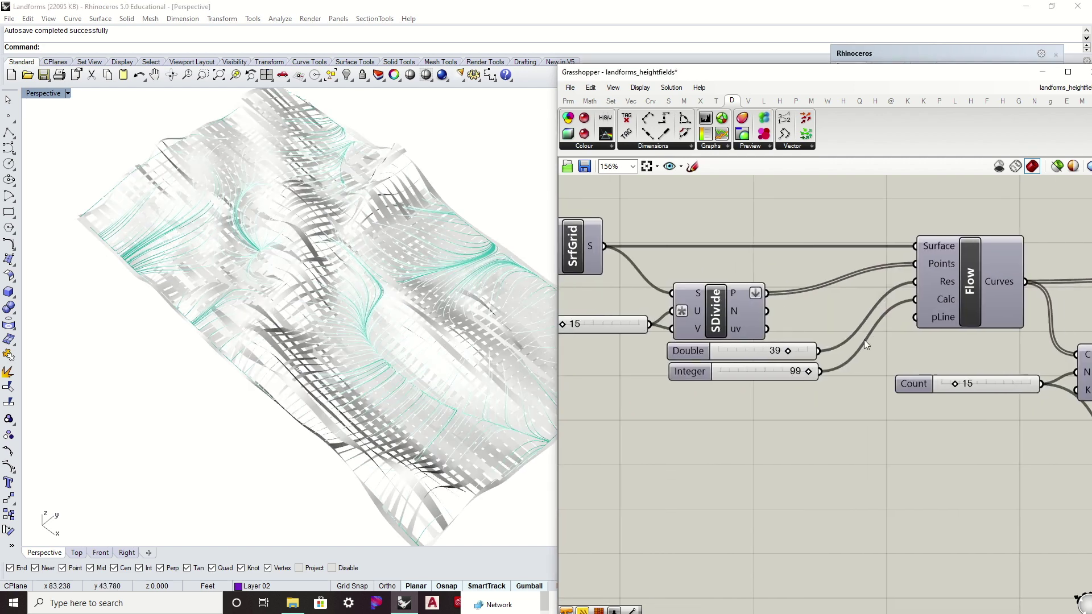
scroll(834, 357, "up", 3)
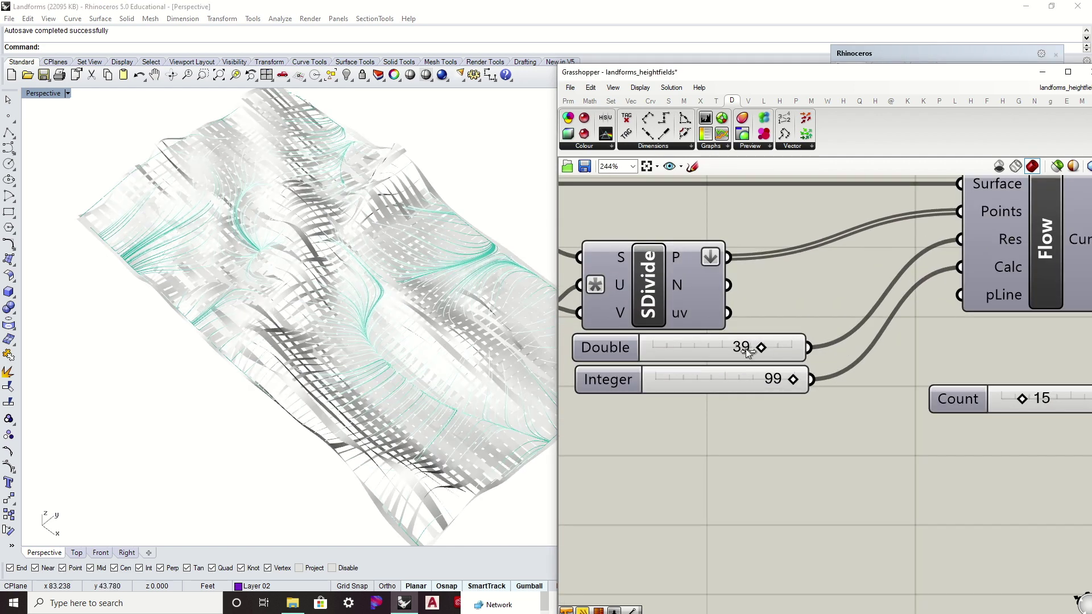
left_click_drag(758, 346, 728, 347)
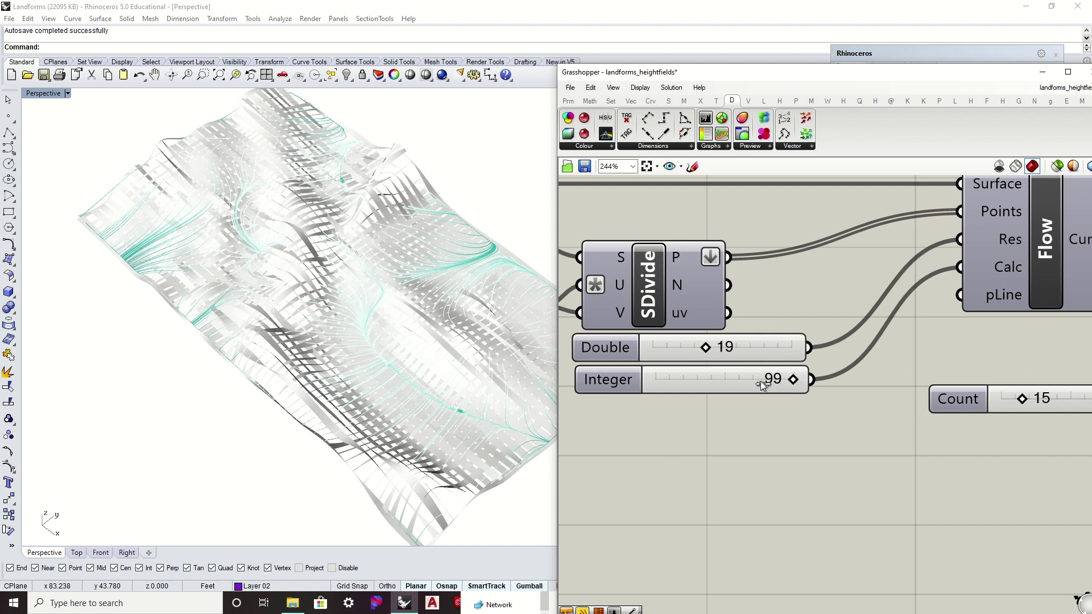
- Lower the Calc value from 99 to 27, then adjust it to 34
left_click_drag(747, 381, 691, 410)
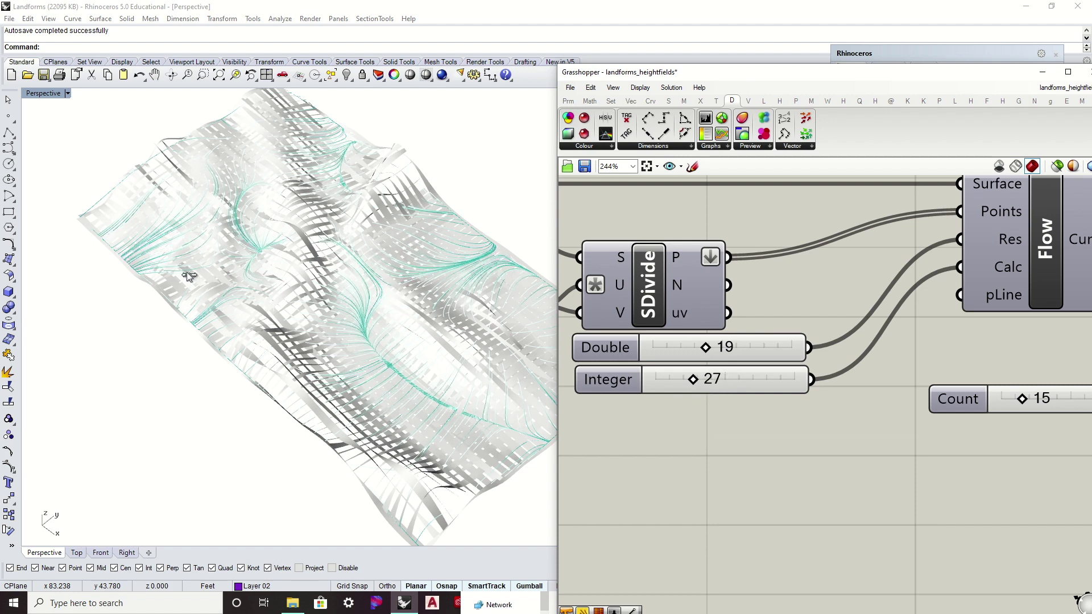
right_click_drag(279, 252, 261, 234)
scroll(252, 213, "down", 5)
left_click_drag(751, 380, 754, 382)
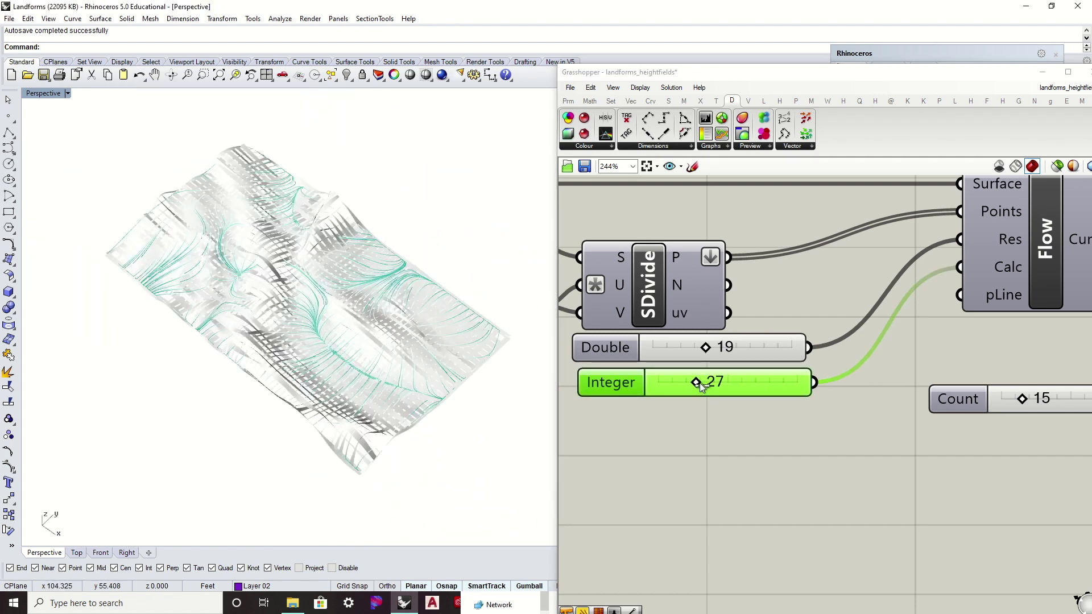
left_click_drag(696, 382, 706, 383)
right_click_drag(413, 309, 405, 264)
right_click_drag(914, 234, 871, 249)
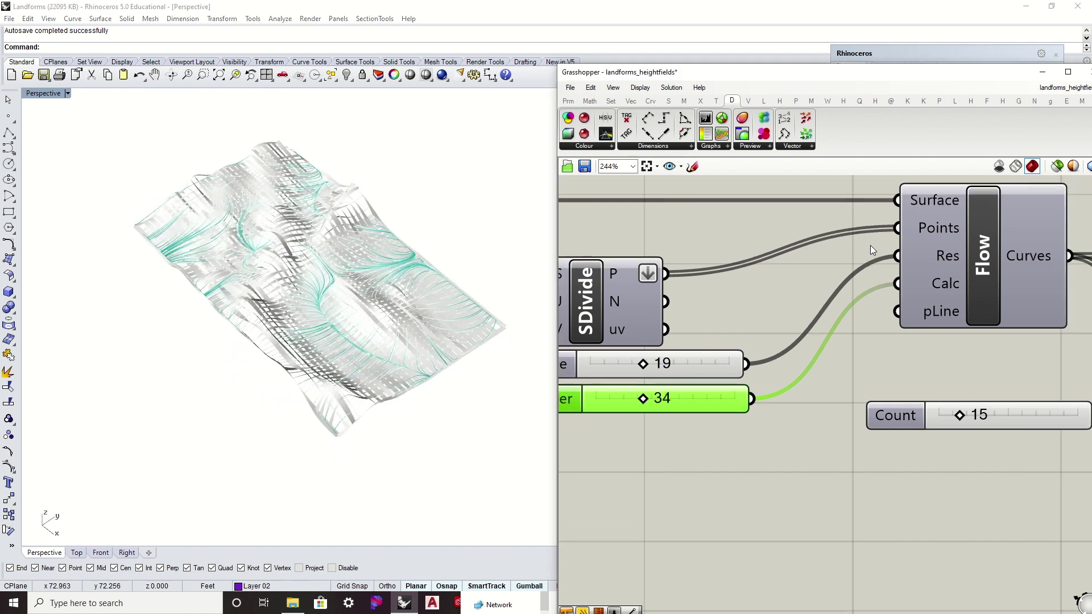
- Move the Flow component slightly and drop Calc to 0, clearing the drainage curves
right_click_drag(710, 375, 777, 340)
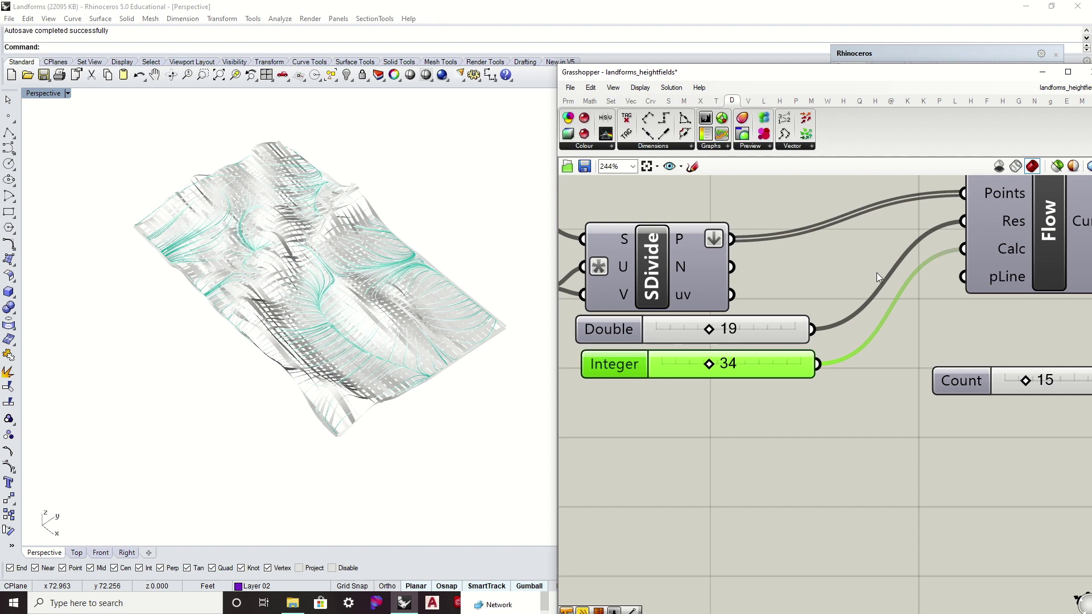
right_click_drag(916, 256, 861, 286)
left_click_drag(992, 273, 941, 298)
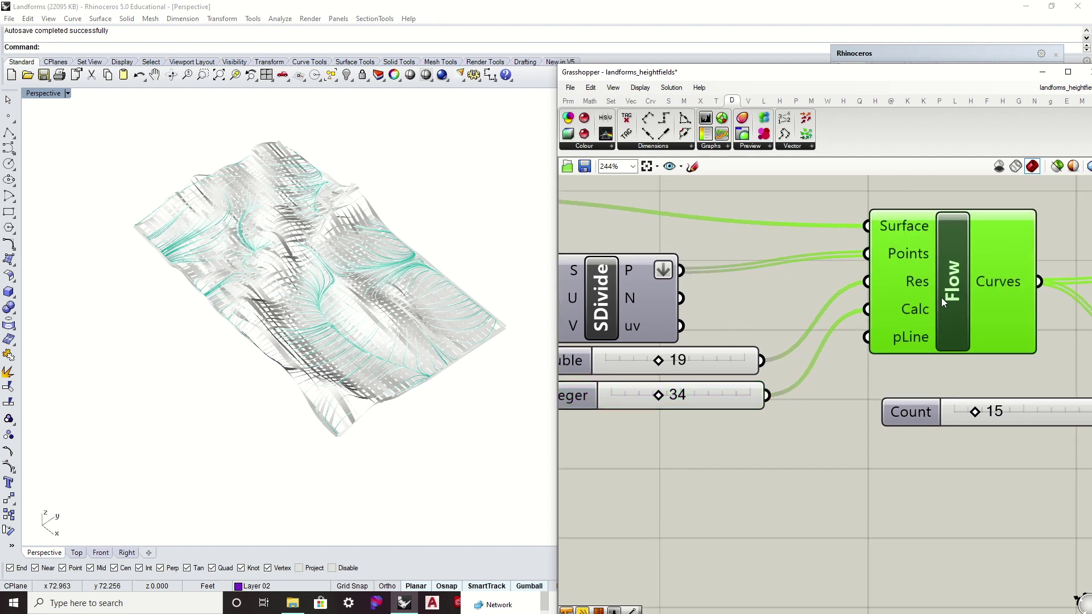
right_click_drag(723, 385, 844, 365)
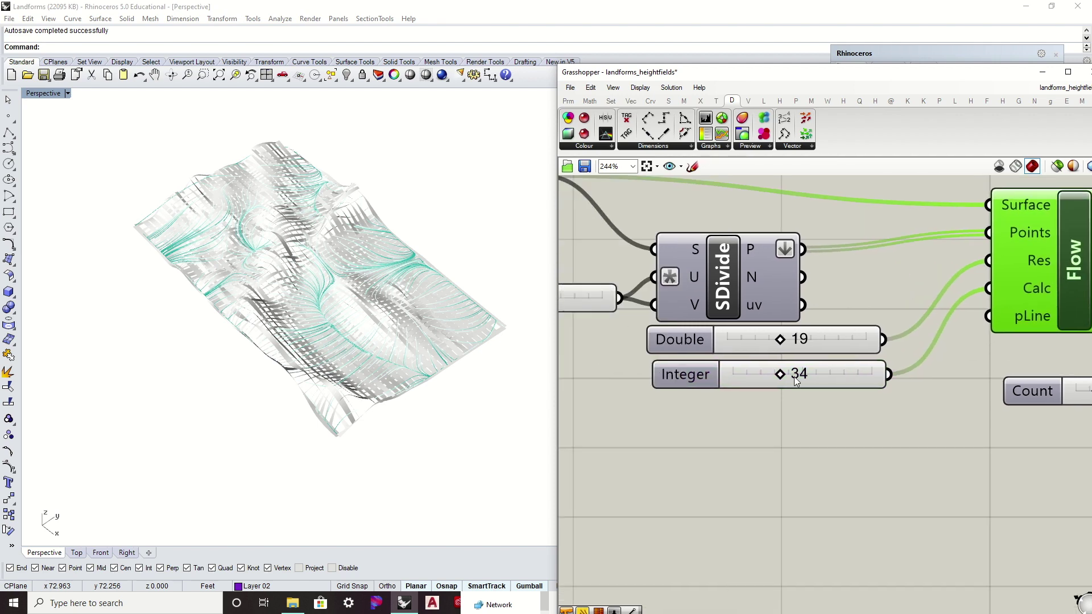
scroll(775, 371, "up", 2)
left_click_drag(783, 380, 697, 391)
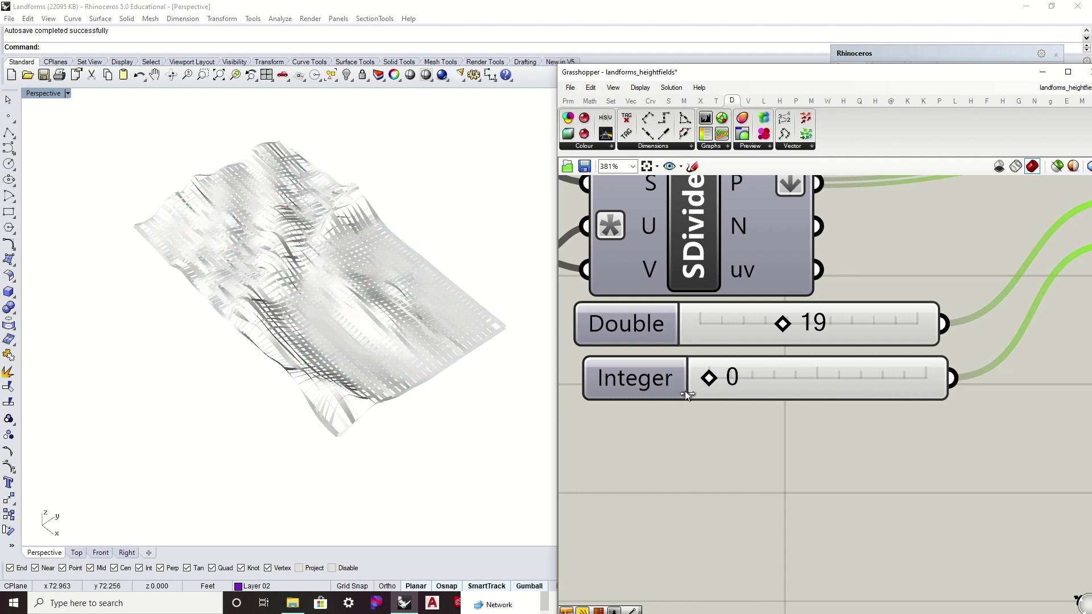
- Raise Calc from 0 through 41 and settle at 34 as the cyan curves regrow
scroll(394, 311, "up", 6)
right_click_drag(393, 307, 375, 291)
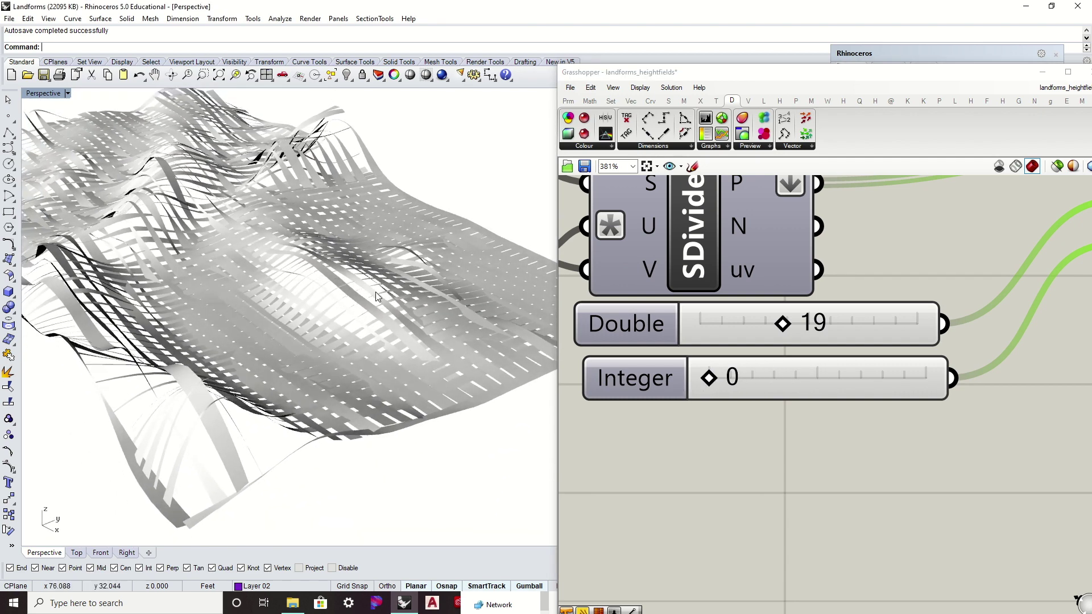
right_click_drag(274, 230, 395, 261, "shift")
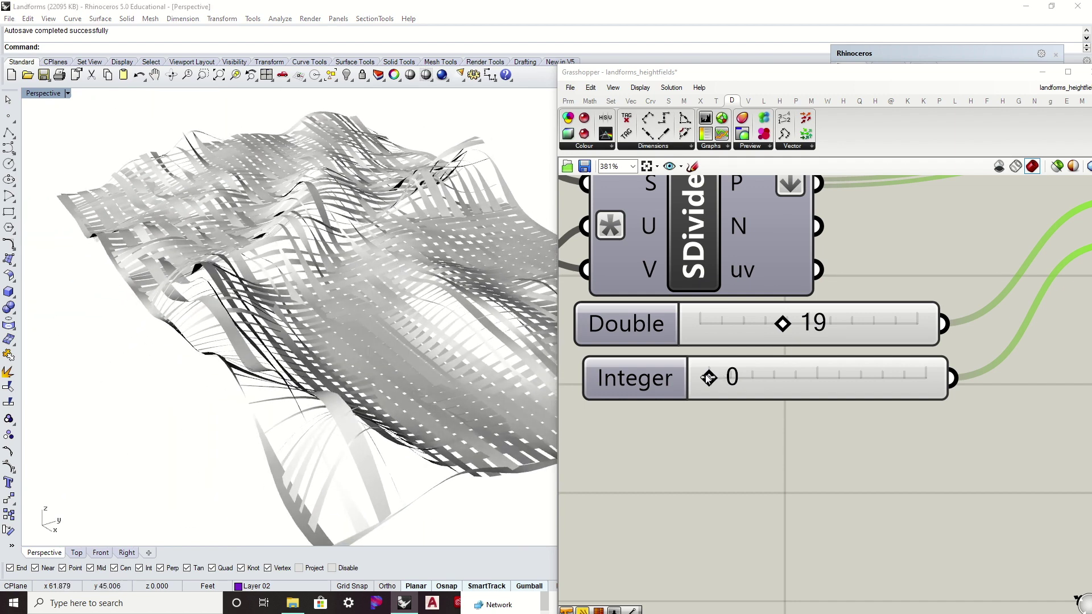
left_click_drag(710, 379, 778, 391)
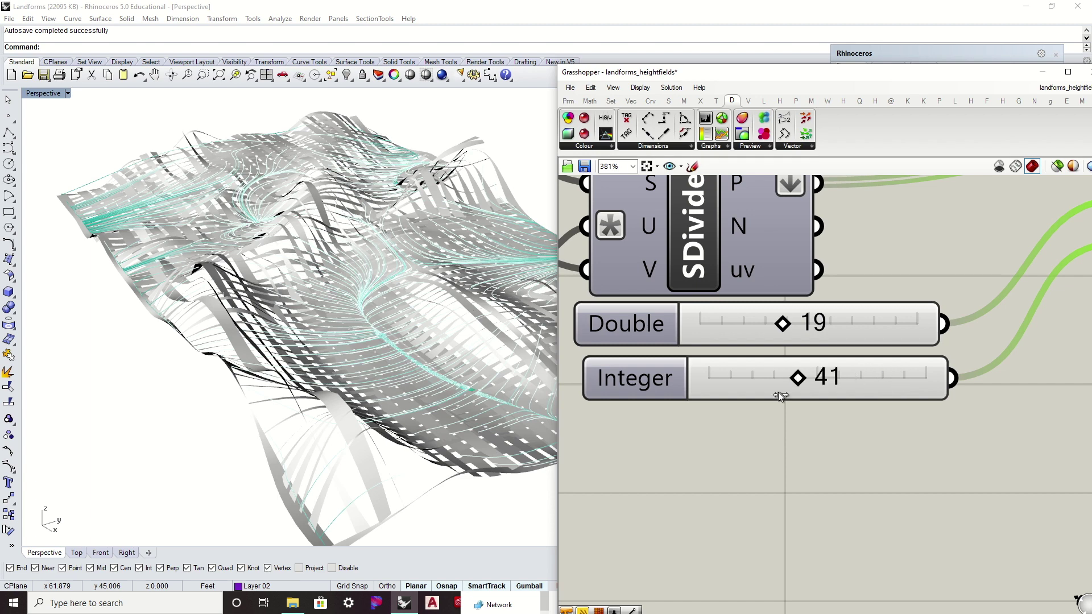
scroll(290, 221, "down", 8)
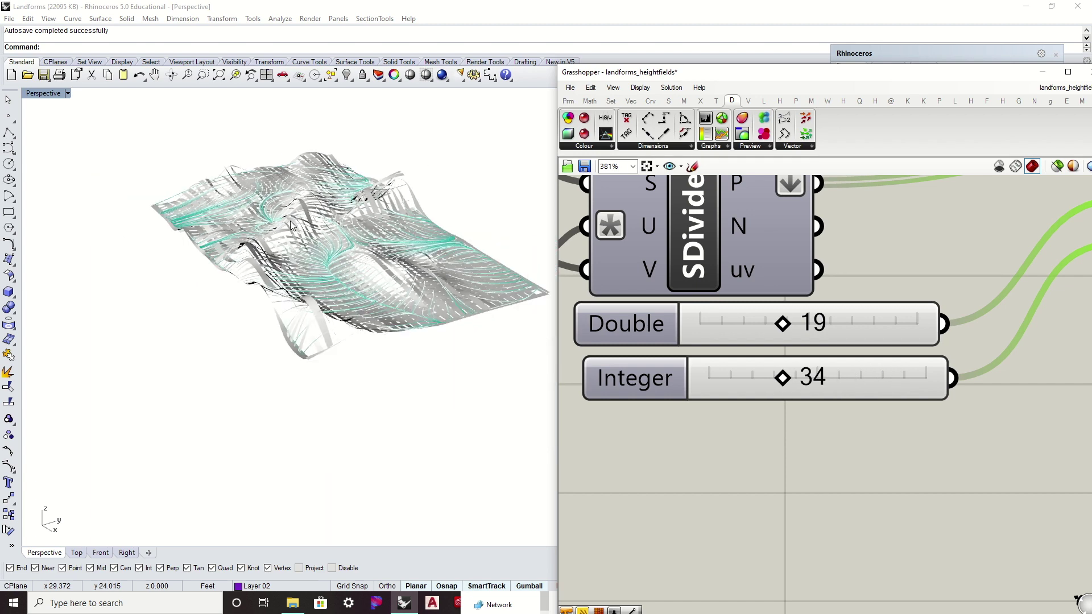
right_click_drag(311, 229, 364, 219)
right_click_drag(1005, 199, 834, 323)
- Select the Preview component to highlight its gradient-coloured curves in Rhino
scroll(834, 323, "down", 3)
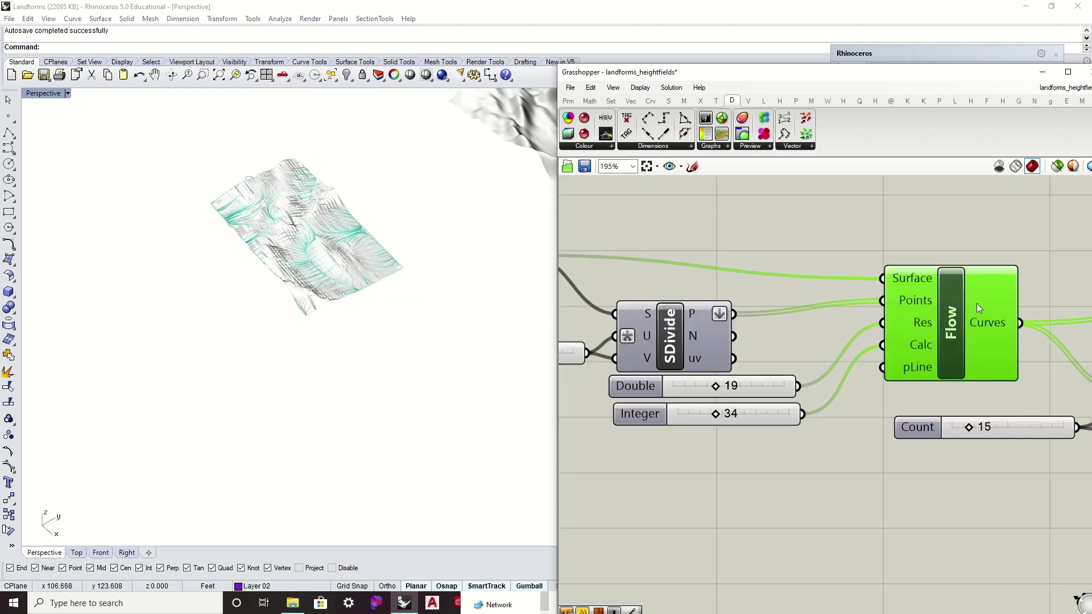
right_click_drag(1018, 293, 745, 307)
right_click_drag(860, 308, 675, 310)
right_click_drag(901, 302, 738, 280)
left_click(883, 355)
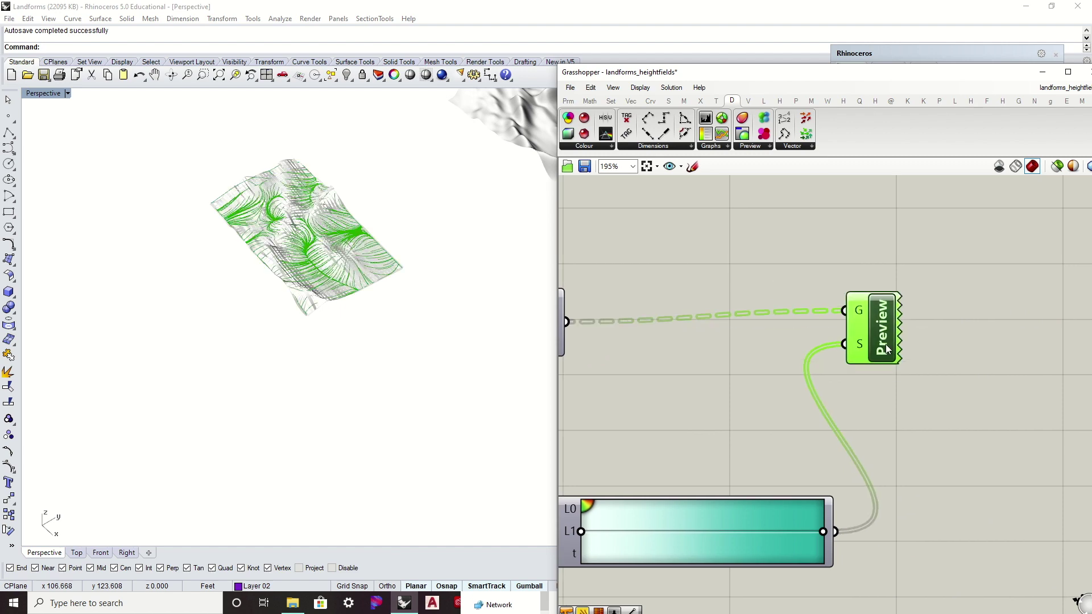
scroll(304, 225, "up", 4)
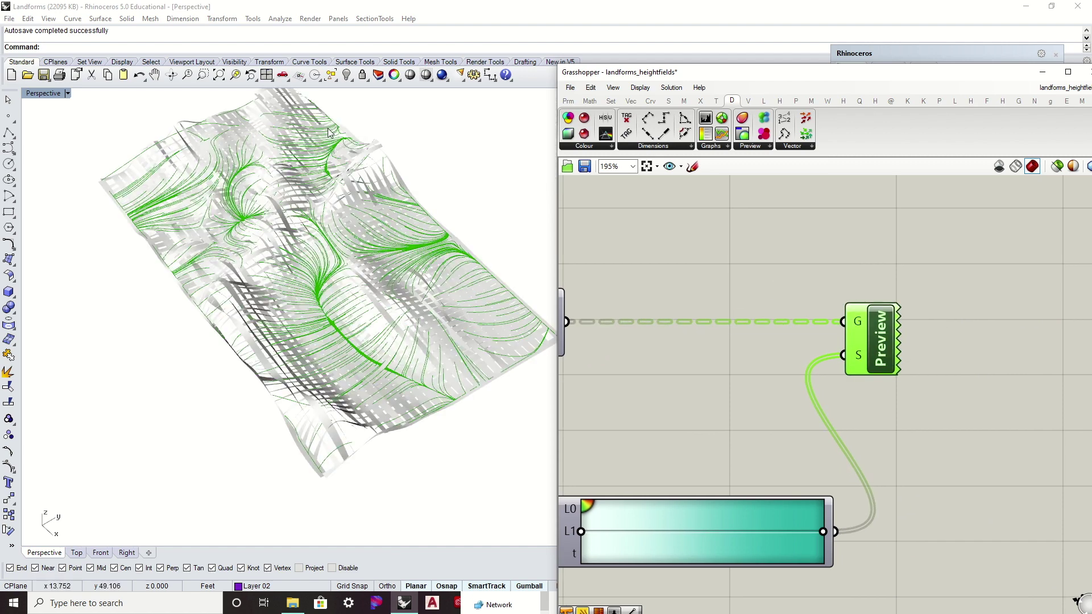
left_click(880, 282)
- Select the Flow component to inspect its Curves output
right_click_drag(859, 270, 923, 278)
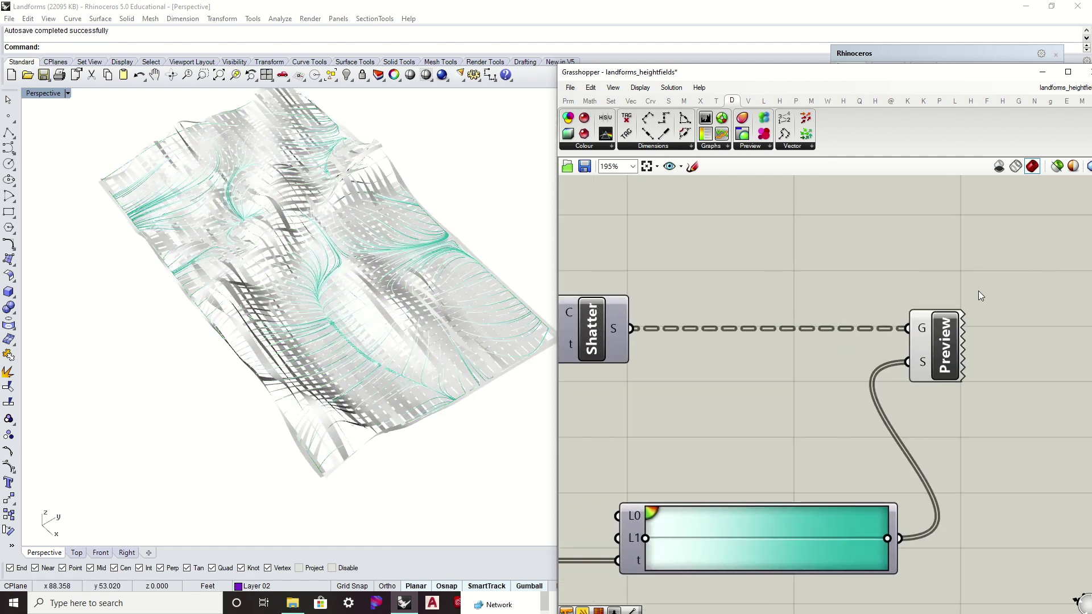
scroll(863, 270, "down", 2)
right_click_drag(742, 242, 824, 254)
right_click_drag(783, 327, 932, 330)
left_click(691, 332)
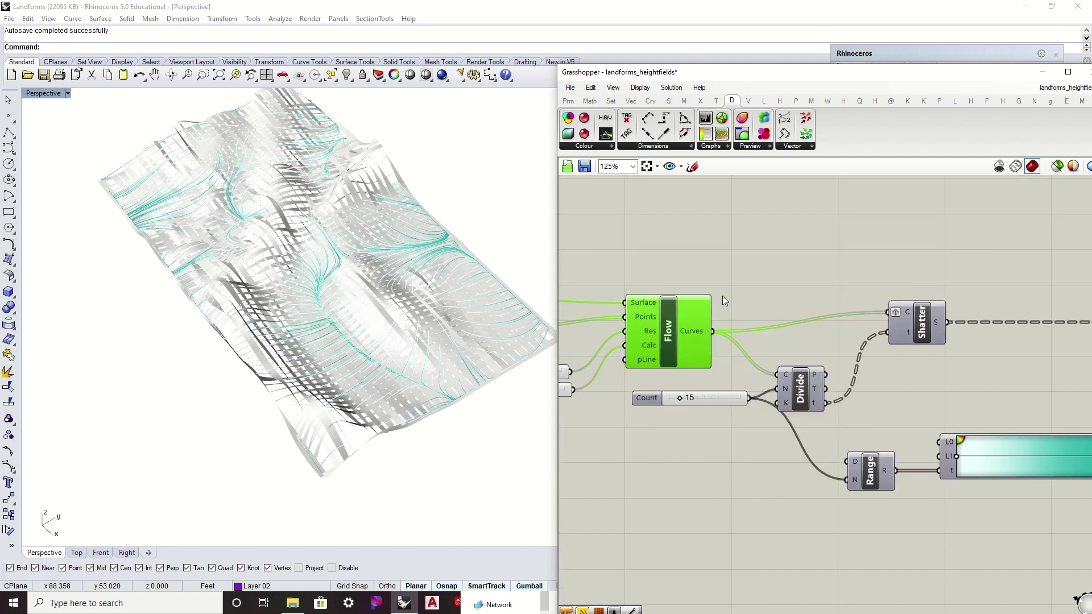
- Browse the Curve primitive components, then switch to the Surface components
left_click(650, 101)
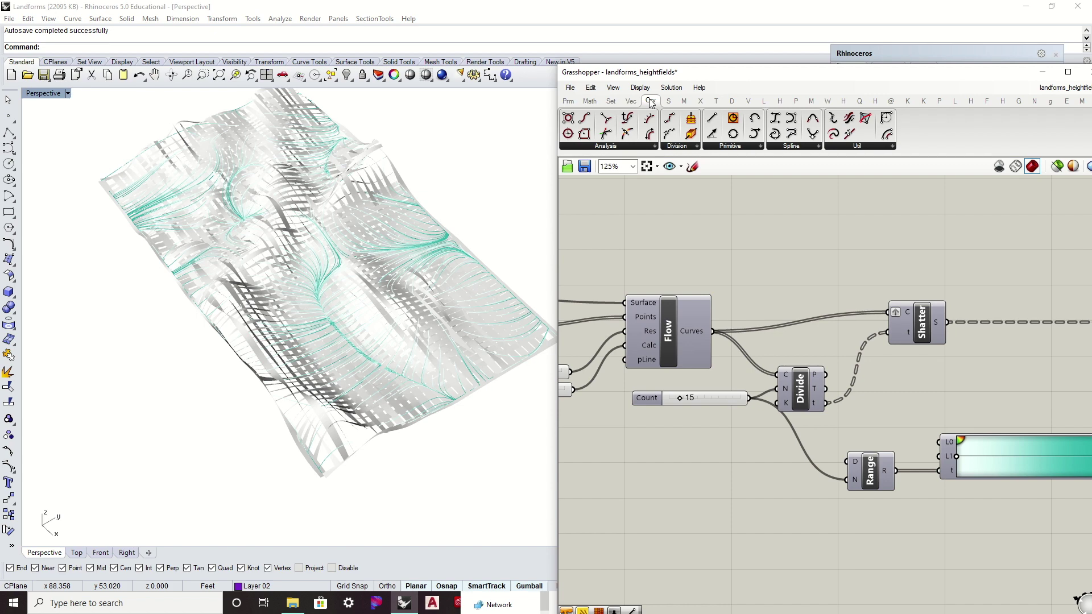
left_click(747, 152)
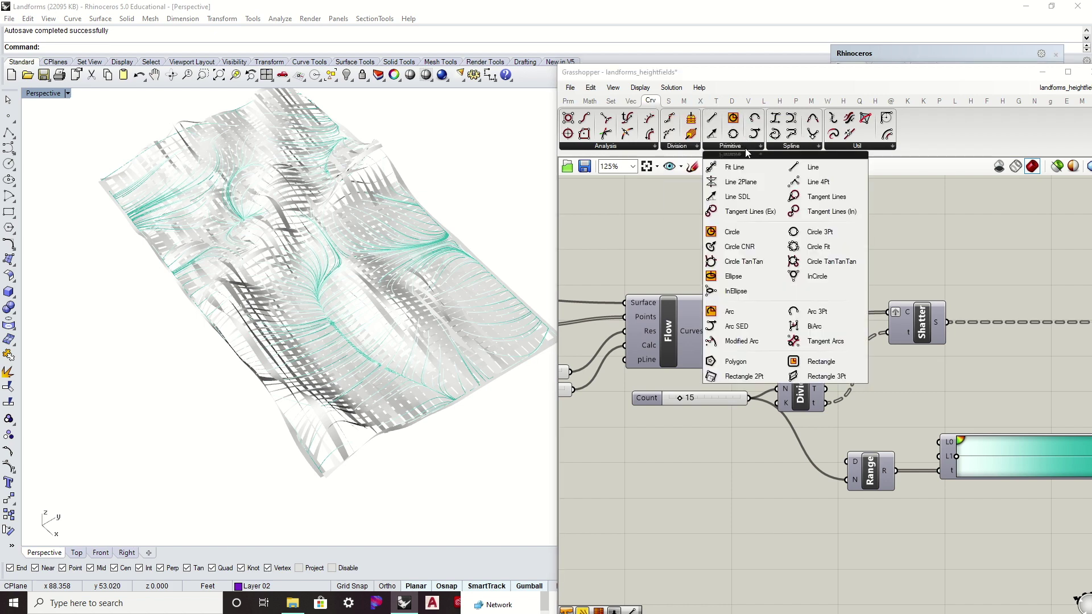
left_click(668, 103)
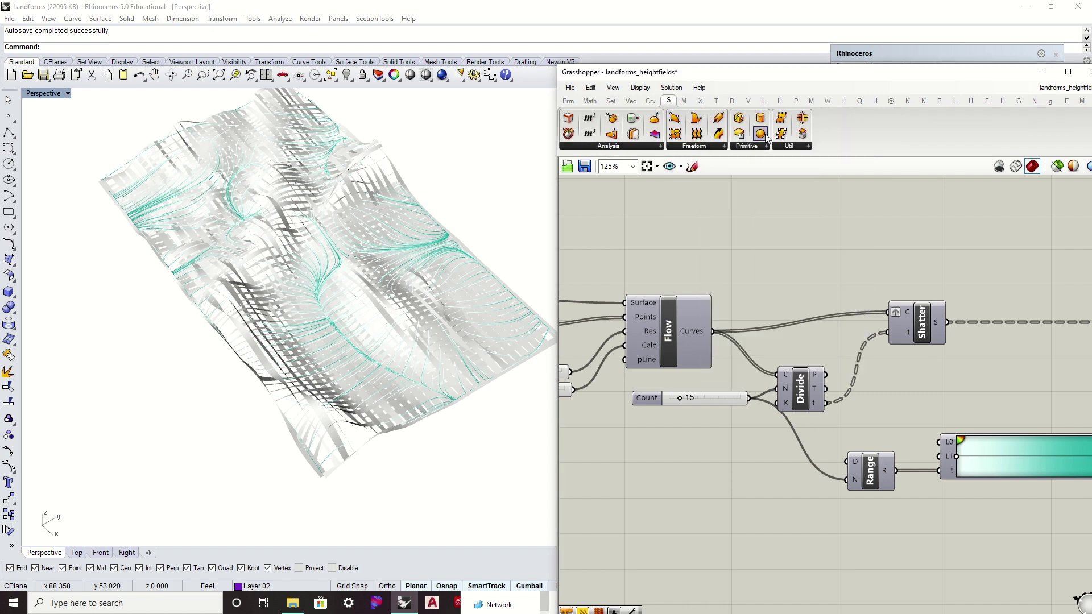
- Add a Sphere component and feed the Flow curves into its base input
left_click_drag(760, 134, 808, 245)
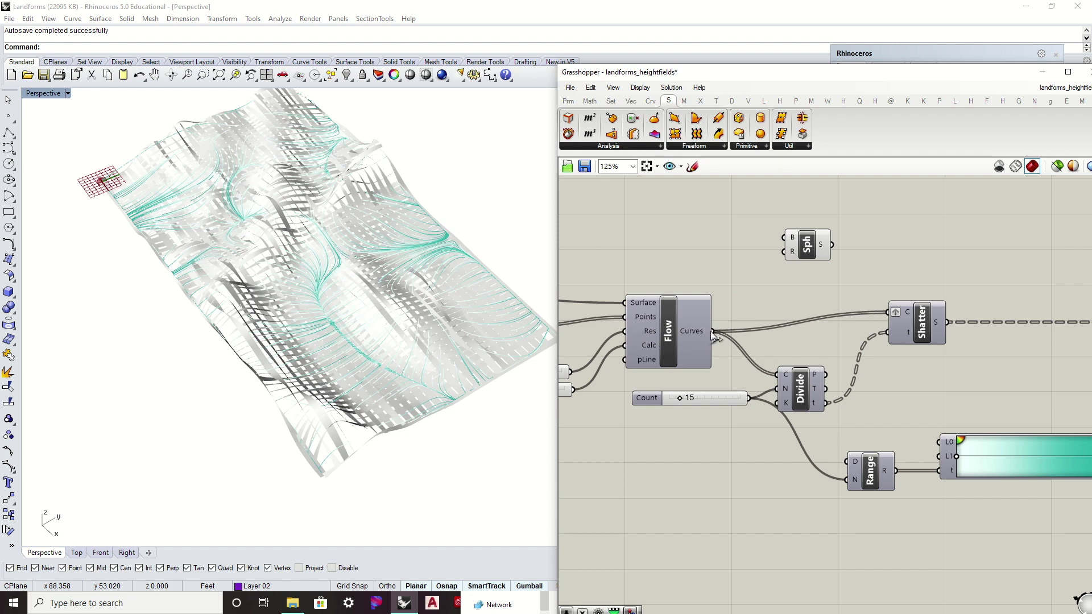
left_click_drag(712, 331, 787, 238)
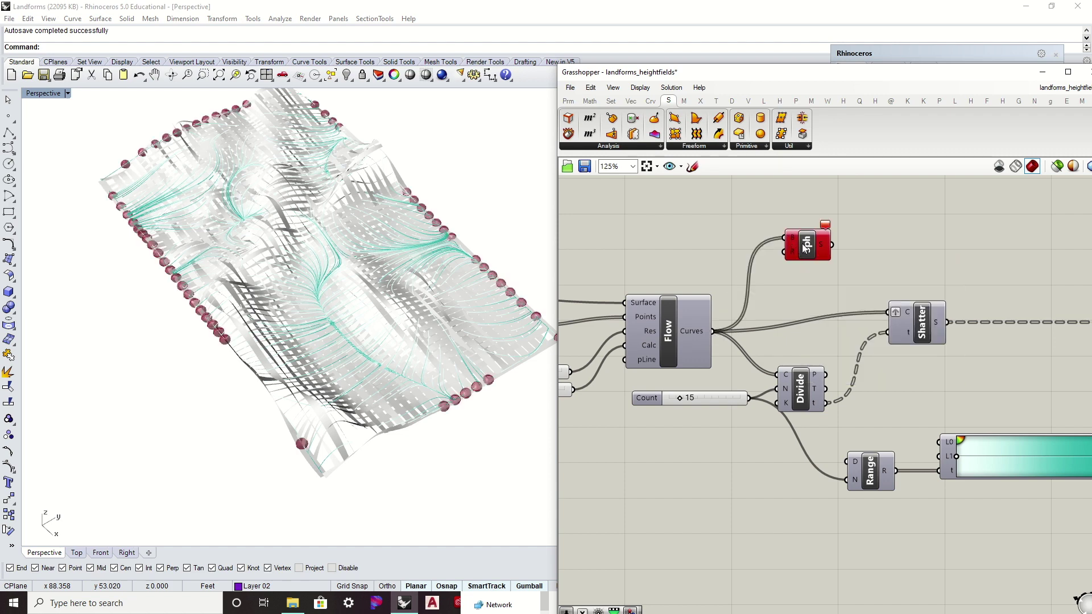
scroll(703, 246, "up", 3)
left_click_drag(702, 245, 819, 245)
left_click(722, 295)
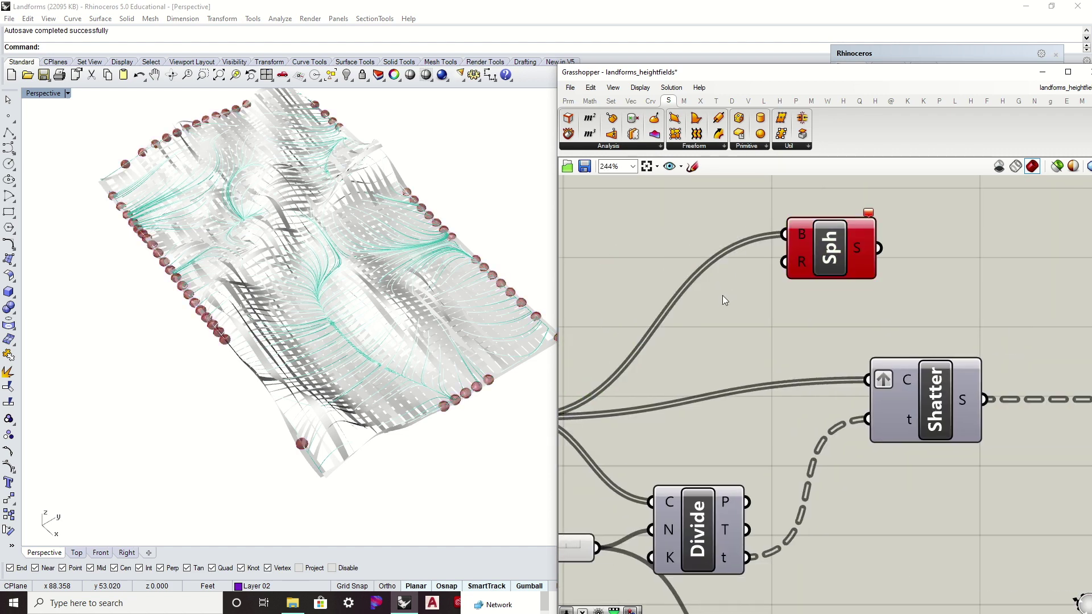
right_click_drag(723, 295, 895, 261)
scroll(895, 262, "down", 2)
scroll(895, 262, "up", 3)
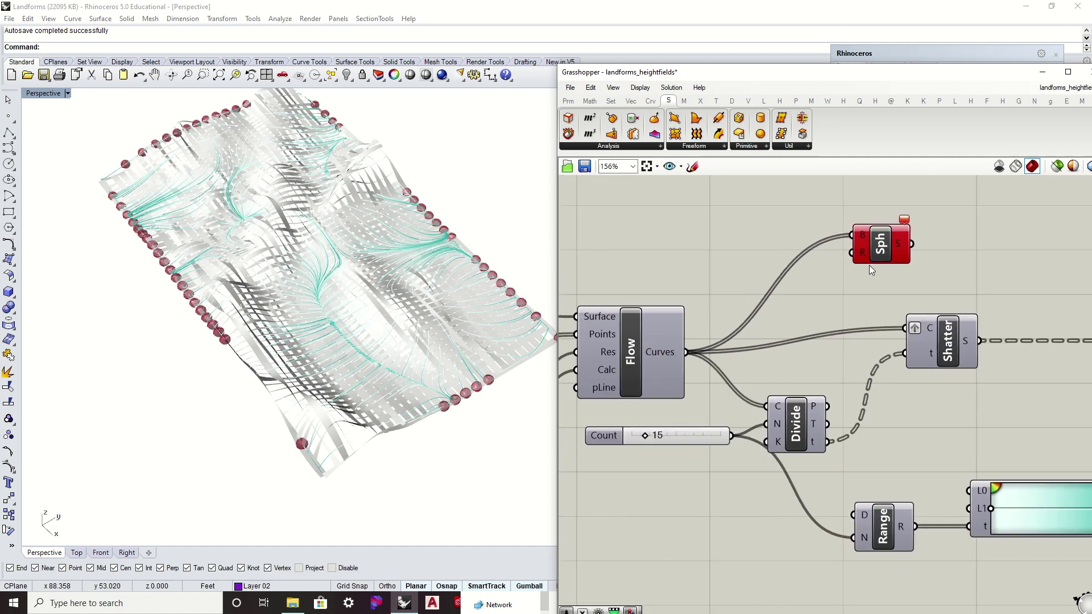
- Create a 0.25 number slider and wire it into the Sphere radius
double_click(725, 289)
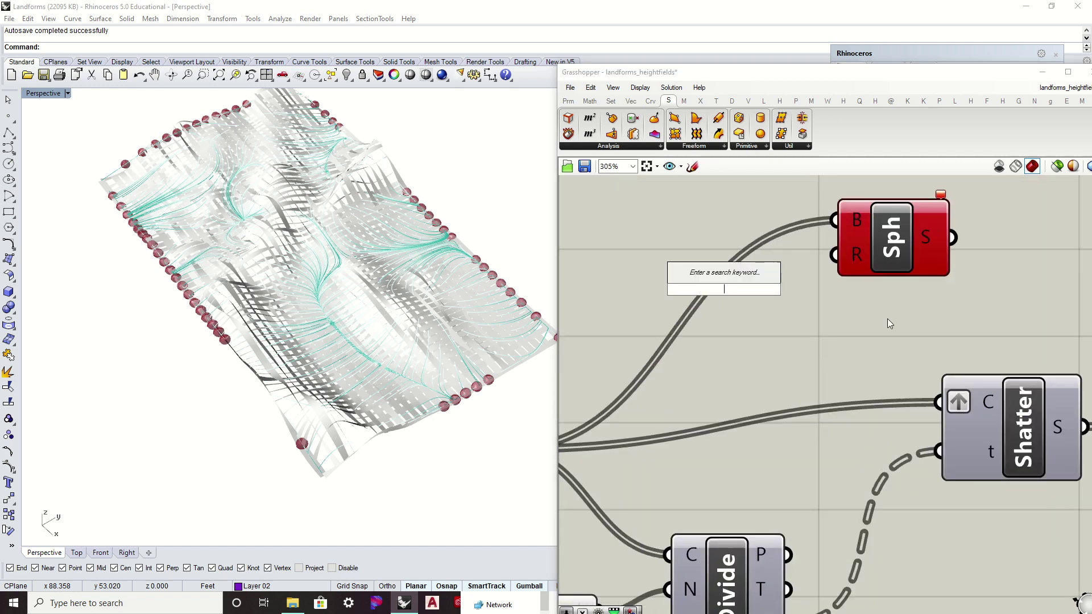
type(".25")
key("Return")
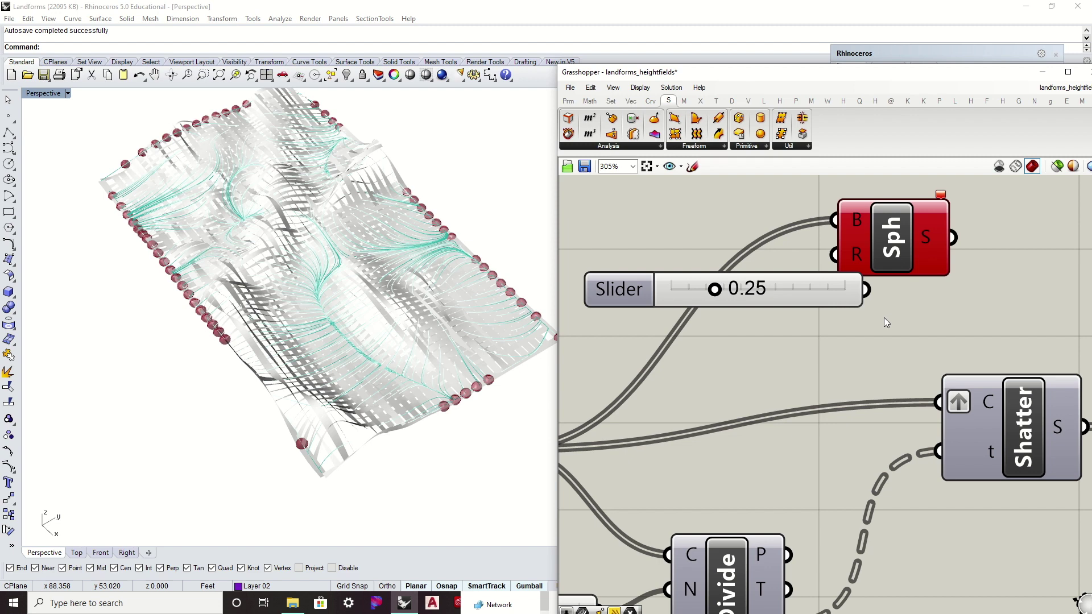
left_click_drag(830, 297, 849, 256)
- Orbit the landform to check the new spheres at the curve ends
scroll(755, 334, "down", 5)
right_click_drag(742, 348, 916, 320)
scroll(857, 362, "down", 2)
right_click_drag(679, 353, 750, 341)
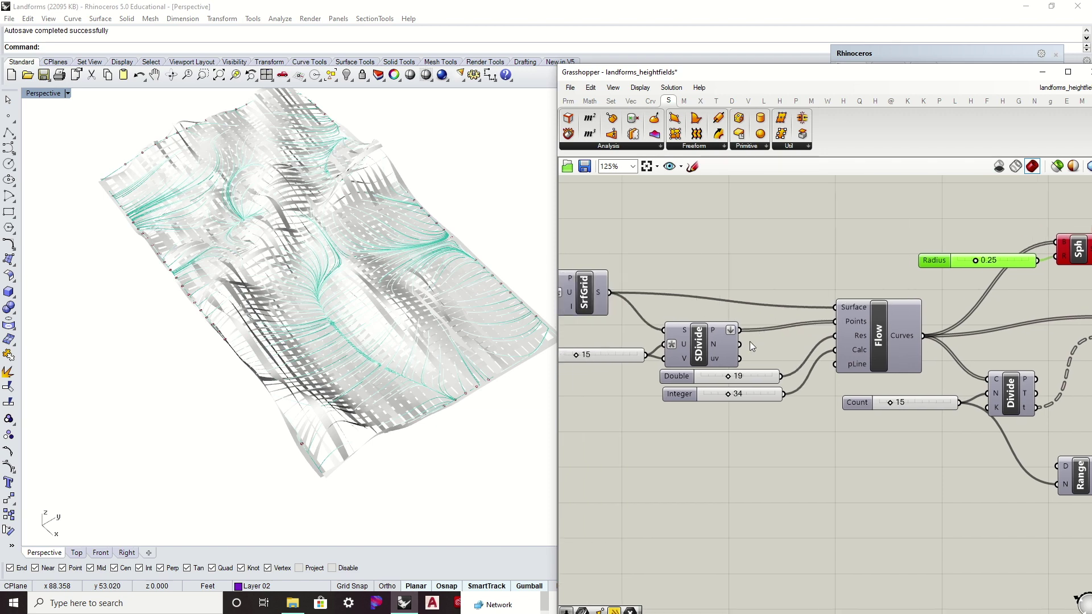
right_click_drag(261, 242, 239, 261)
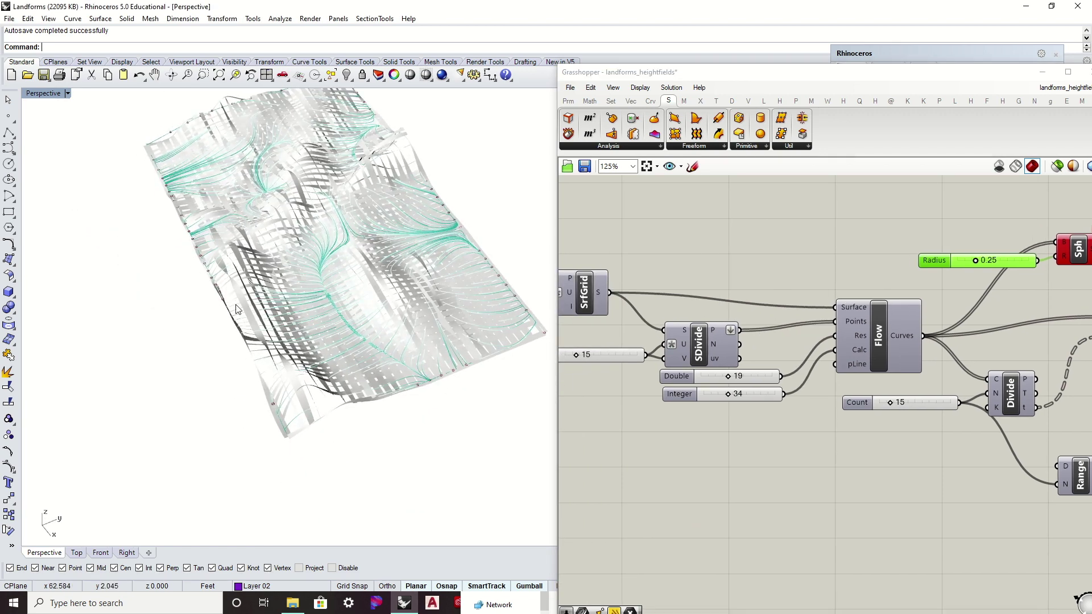
mouse_move(302, 331)
right_mouse_down()
mouse_move(316, 296)
mouse_move(322, 333)
right_mouse_up()
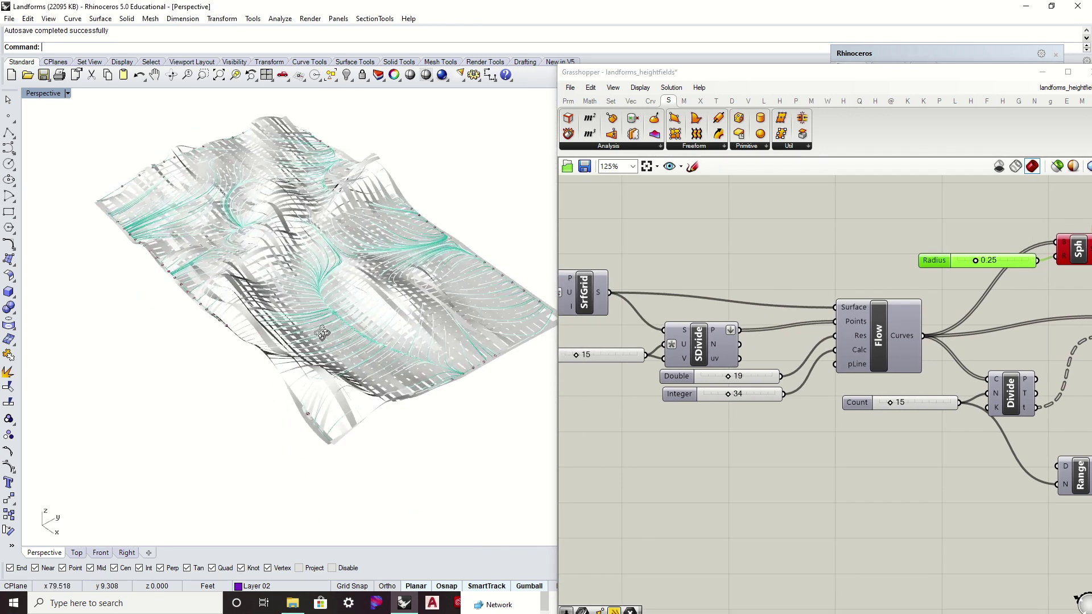
left_click(912, 268)
scroll(912, 267, "up", 4)
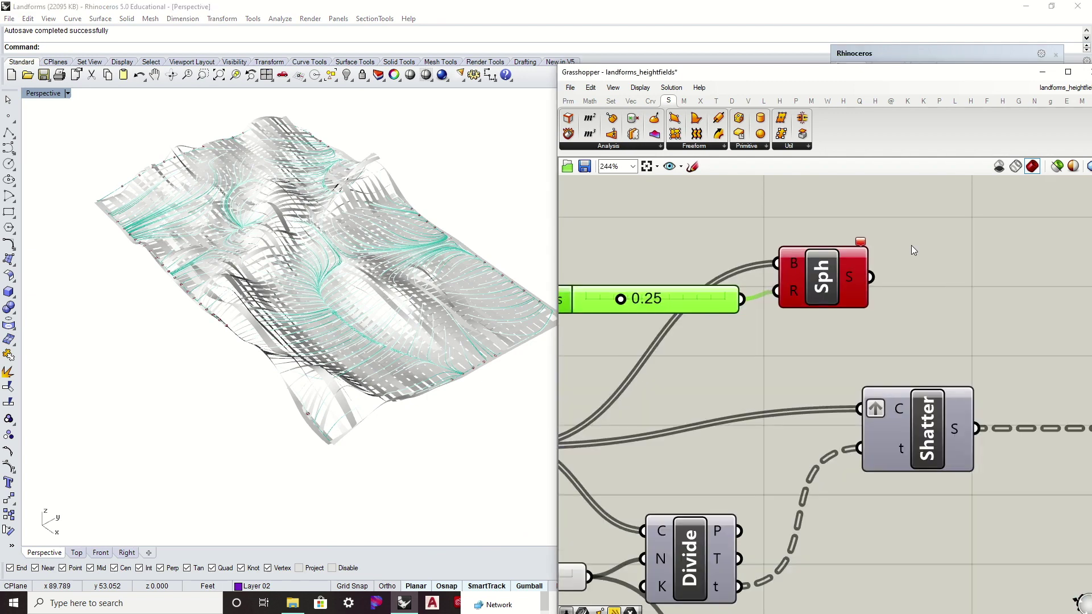
right_click_drag(925, 264, 816, 262)
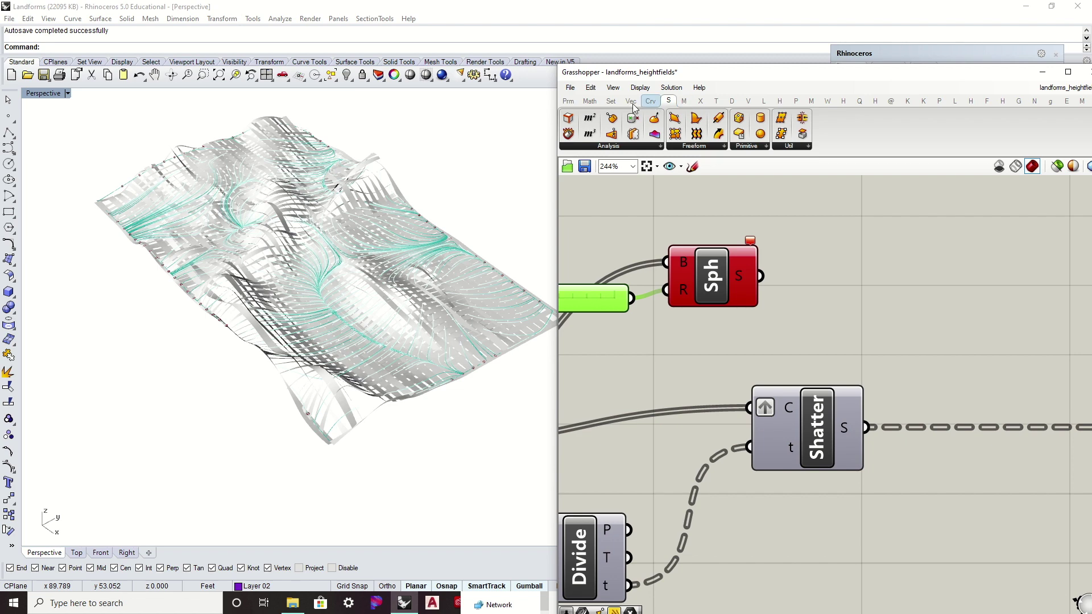
- Route the spheres into a Custom Preview with a Colour Swatch, hiding Sphere's default preview
left_click(571, 104)
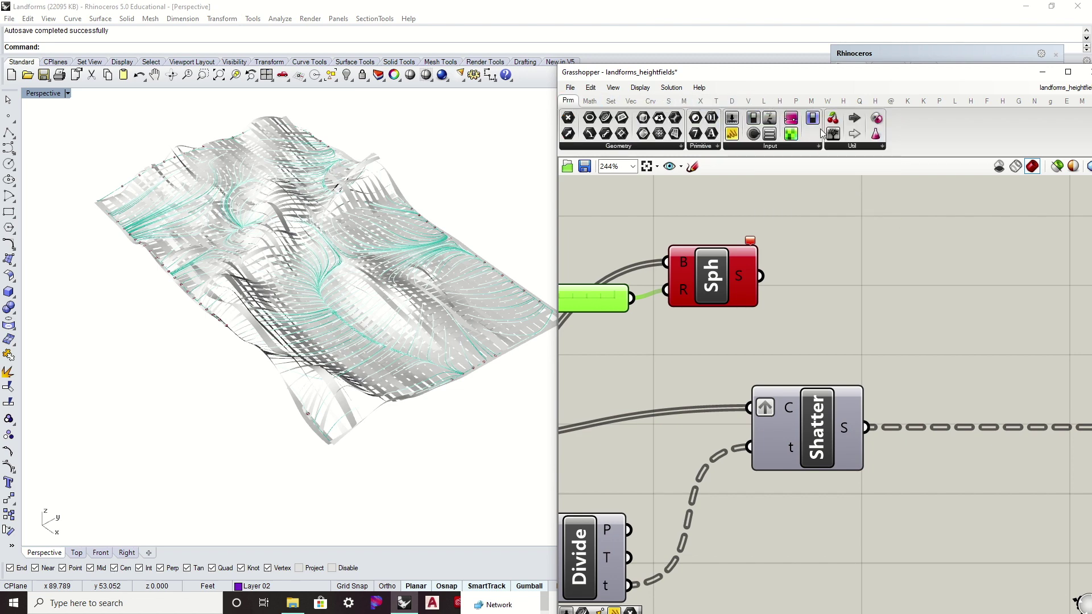
left_click(810, 149)
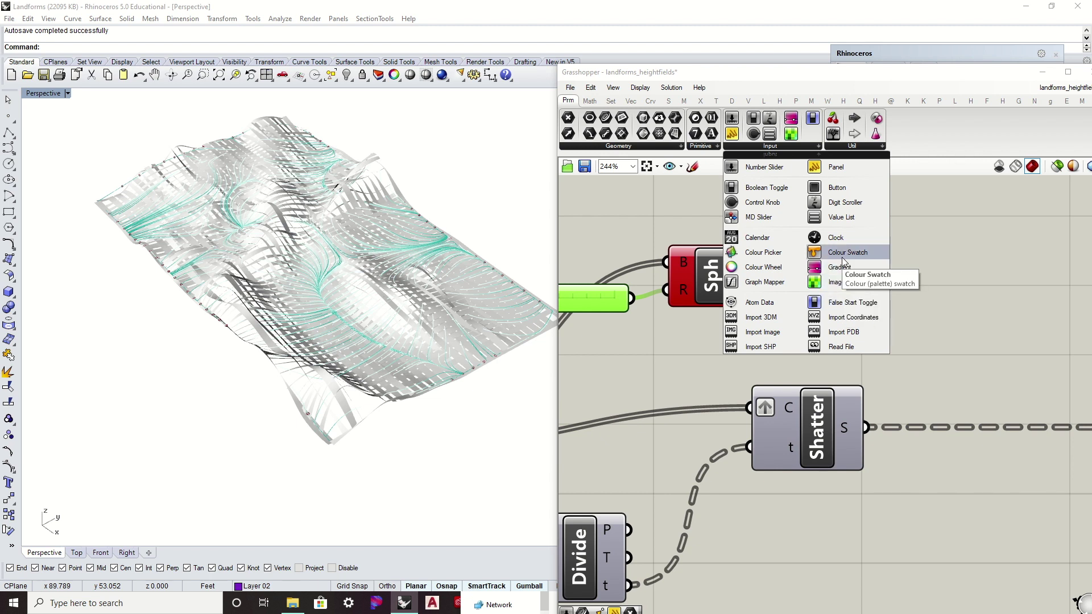
left_click_drag(841, 257, 831, 313)
left_click(732, 101)
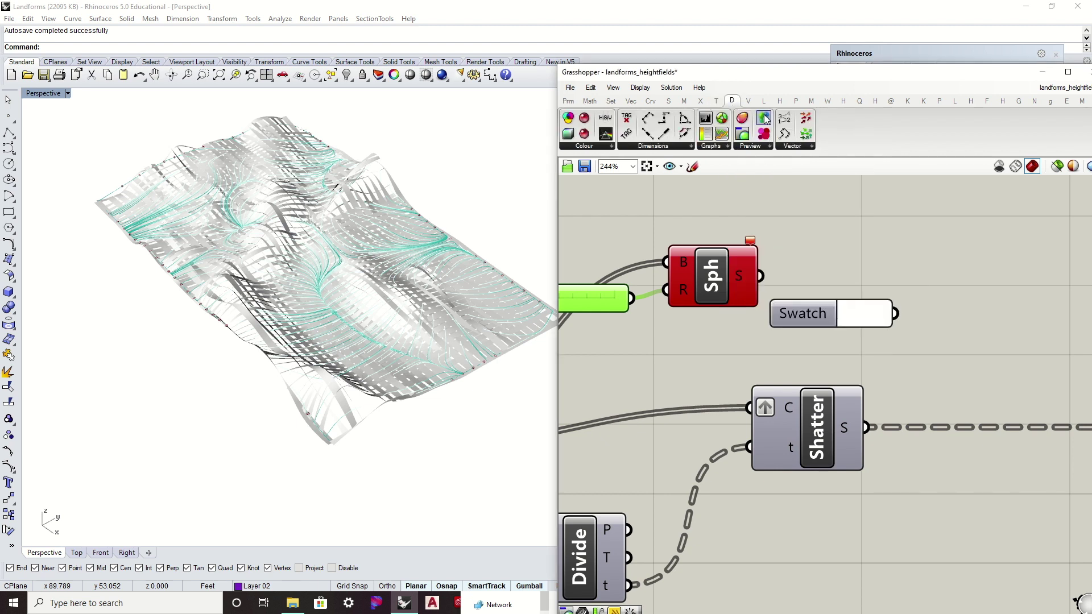
left_click_drag(740, 136, 874, 255)
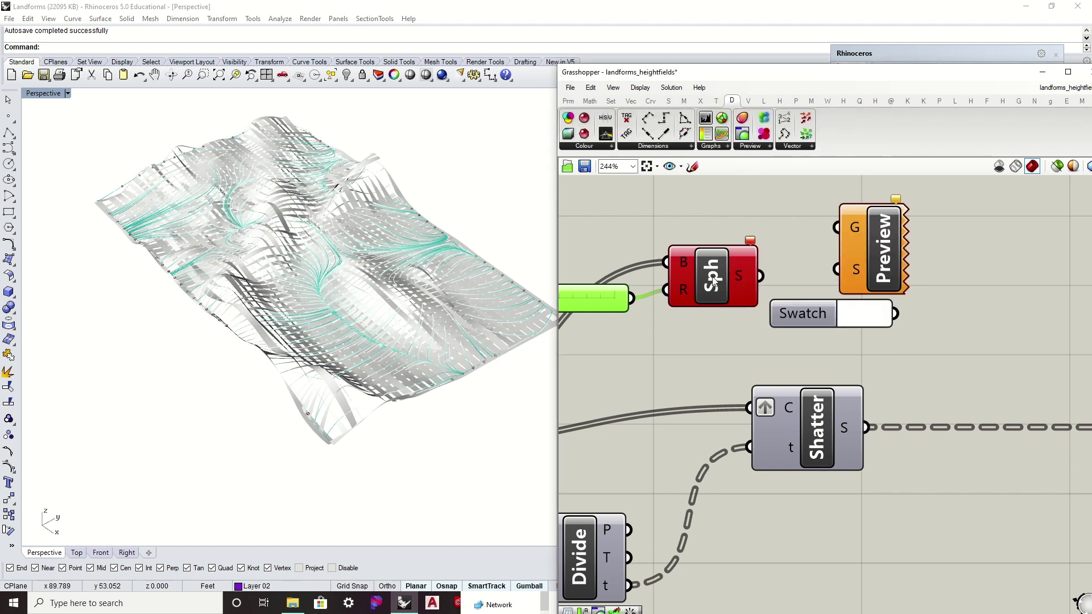
left_click_drag(714, 281, 945, 225)
right_click(690, 214)
left_click(725, 239)
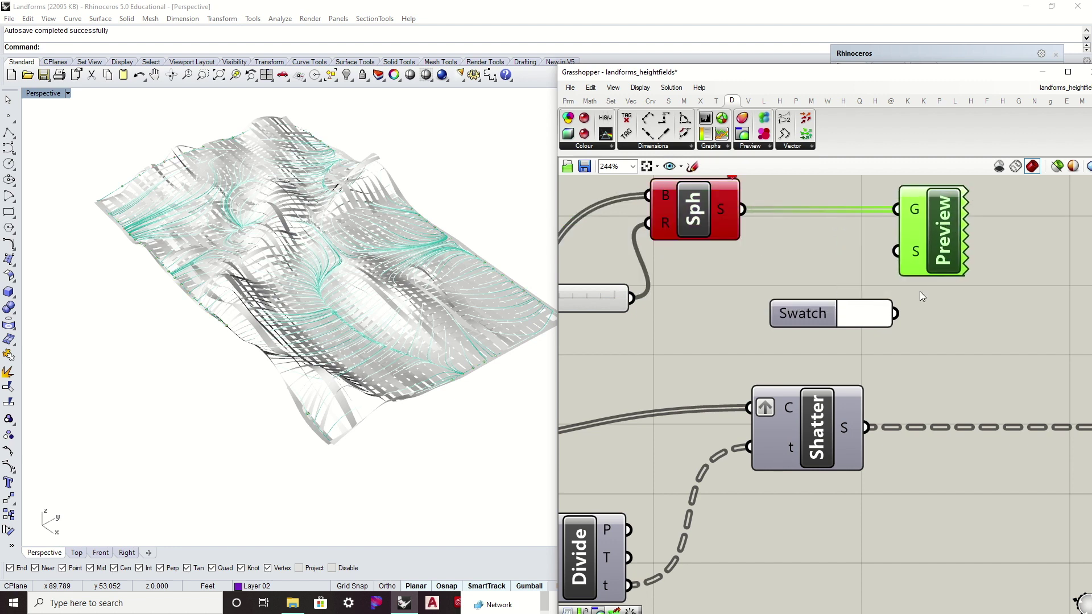
- Connect the swatch to the preview shading and set it to teal blue
left_click_drag(809, 314, 724, 306)
left_click_drag(811, 305, 897, 251)
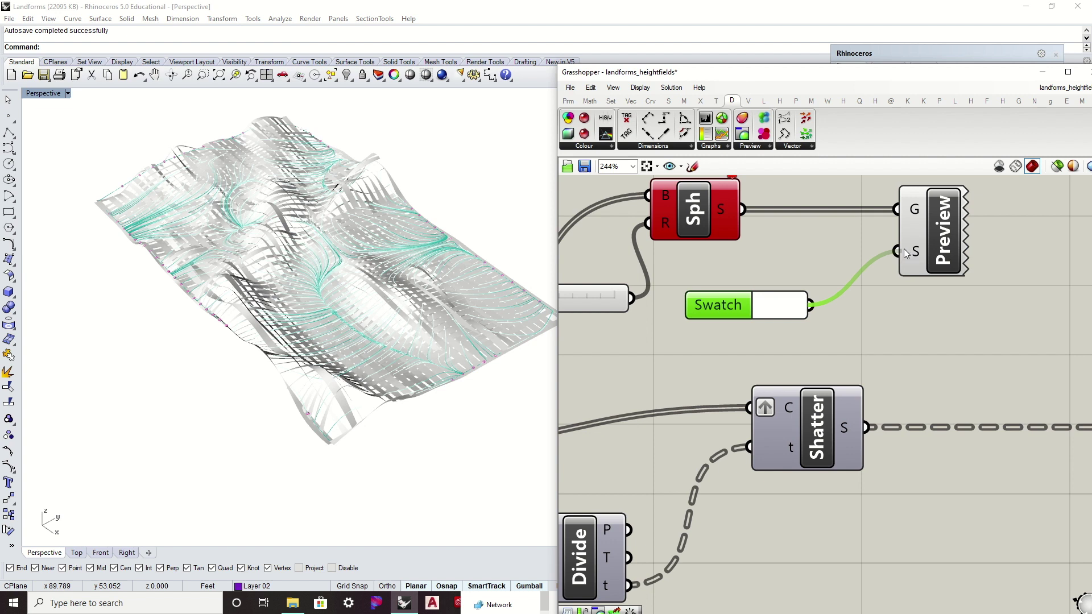
left_click(779, 303)
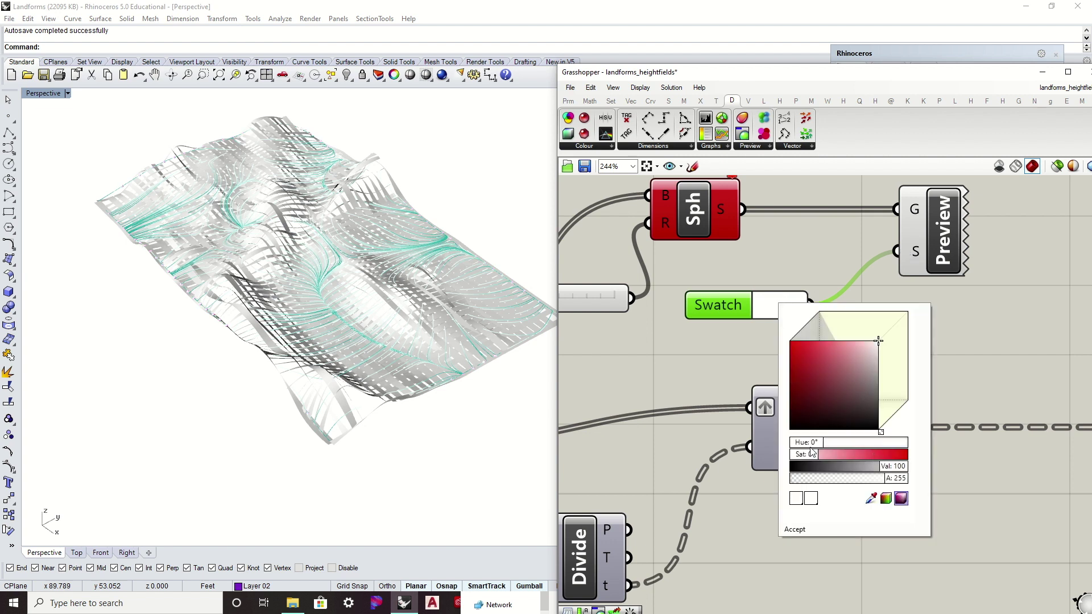
left_click_drag(812, 445, 857, 445)
mouse_move(805, 356)
left_mouse_down()
mouse_move(803, 337)
mouse_move(817, 356)
left_mouse_up()
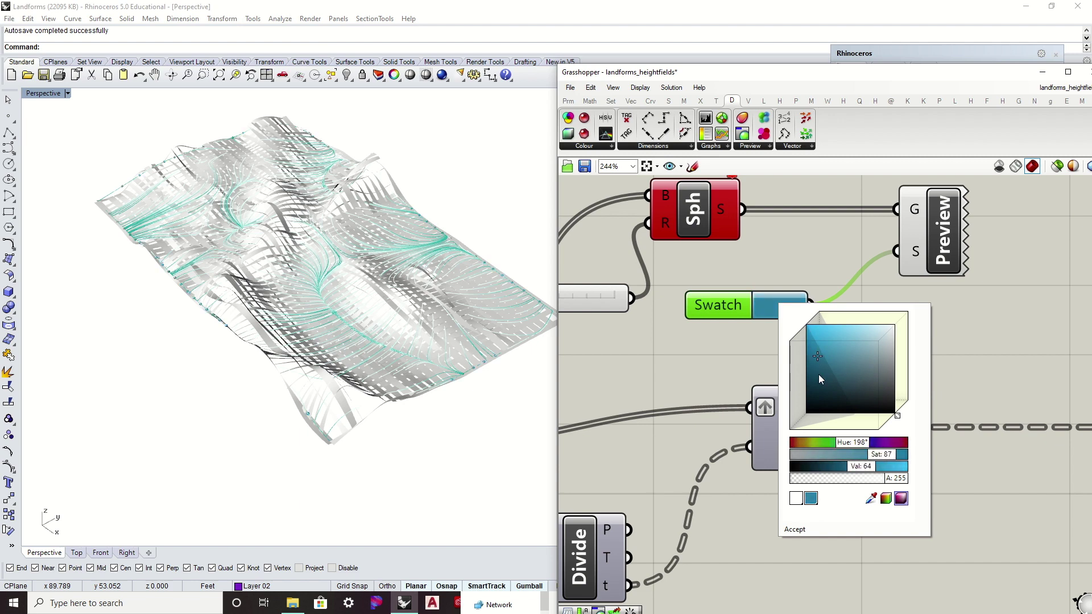
left_click(802, 529)
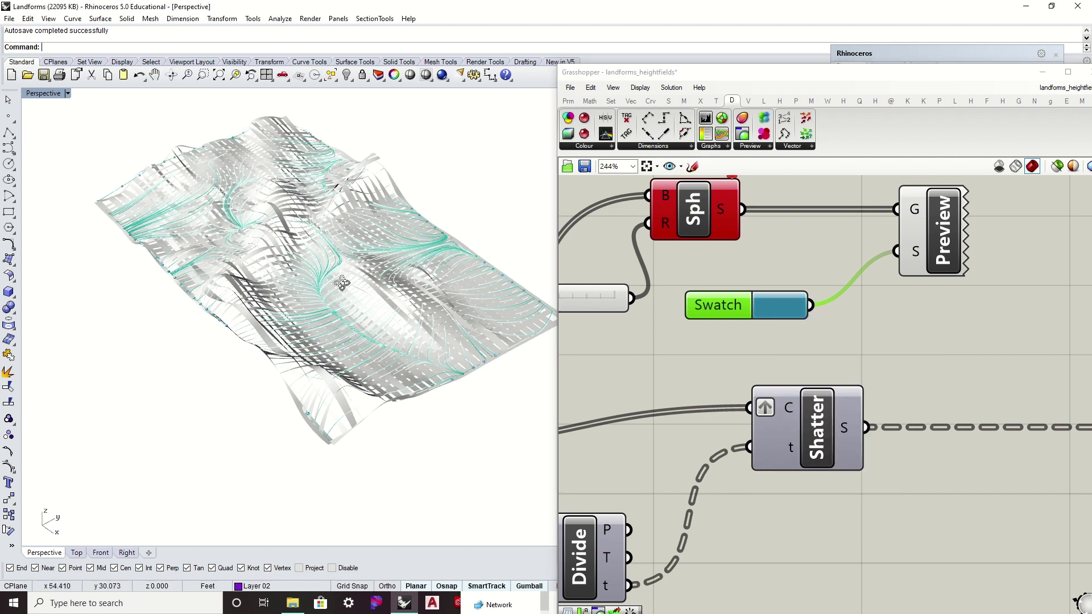
- Enlarge the endpoint sphere radius to 0.40
scroll(352, 347, "up", 6)
right_click_drag(353, 347, 376, 320)
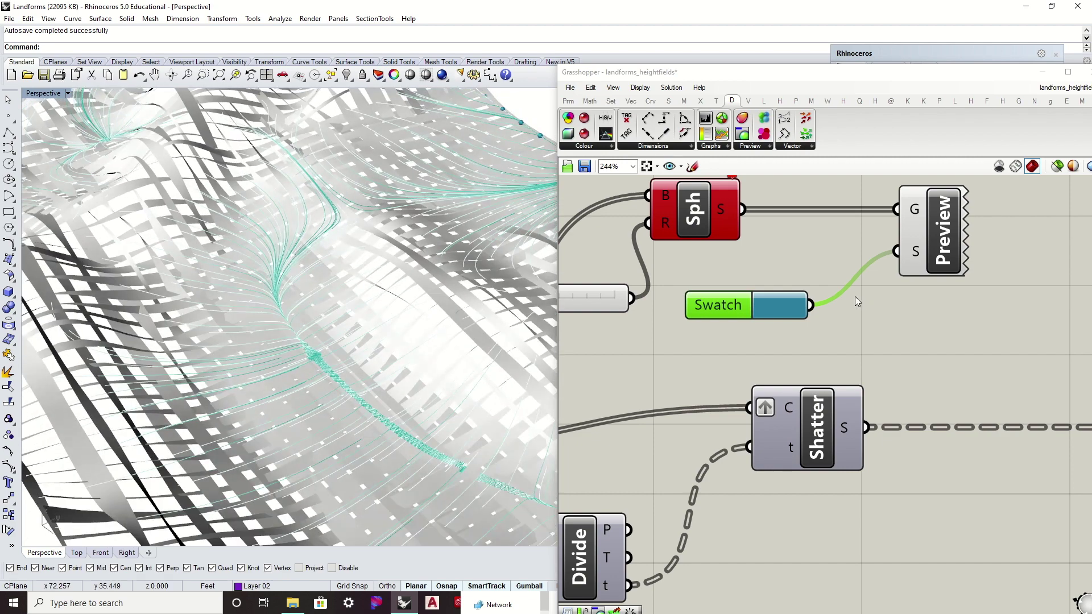
right_click_drag(855, 296, 992, 299)
left_click_drag(648, 302, 672, 305)
scroll(337, 277, "down", 6)
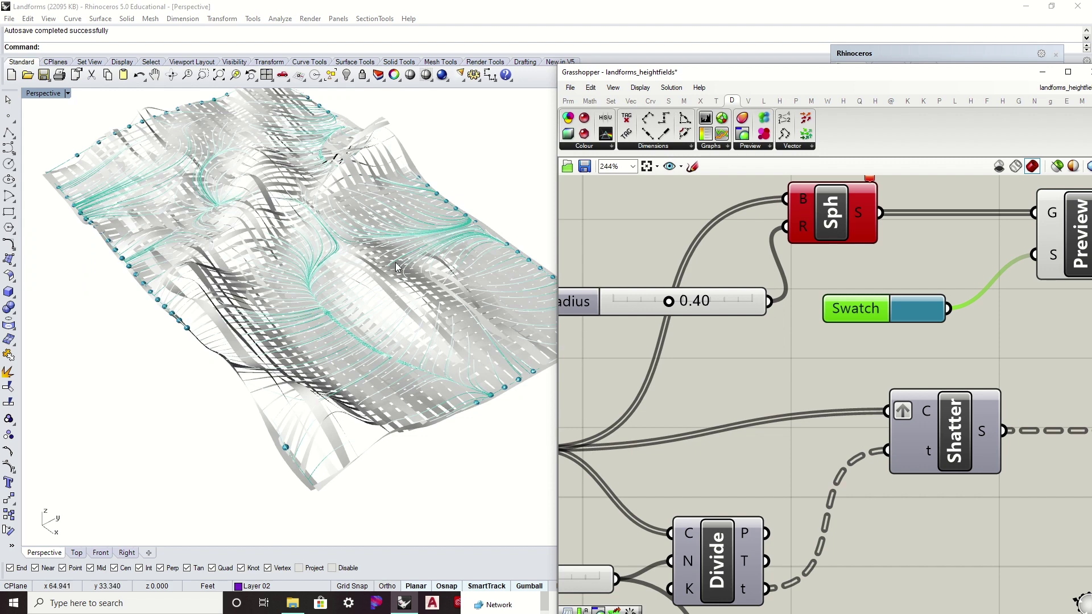
mouse_move(395, 261)
right_mouse_down()
mouse_move(403, 316)
mouse_move(396, 273)
right_mouse_up()
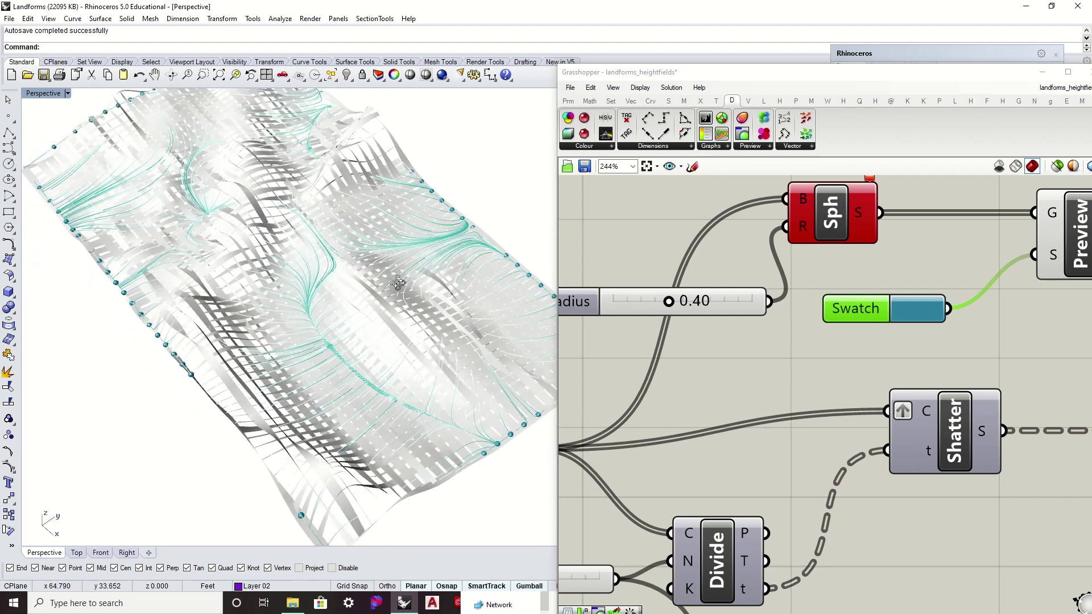
- Lower the Integer value feeding Flow from 34 to 23
scroll(717, 335, "down", 5)
right_click_drag(636, 404, 845, 344)
scroll(731, 359, "up", 5)
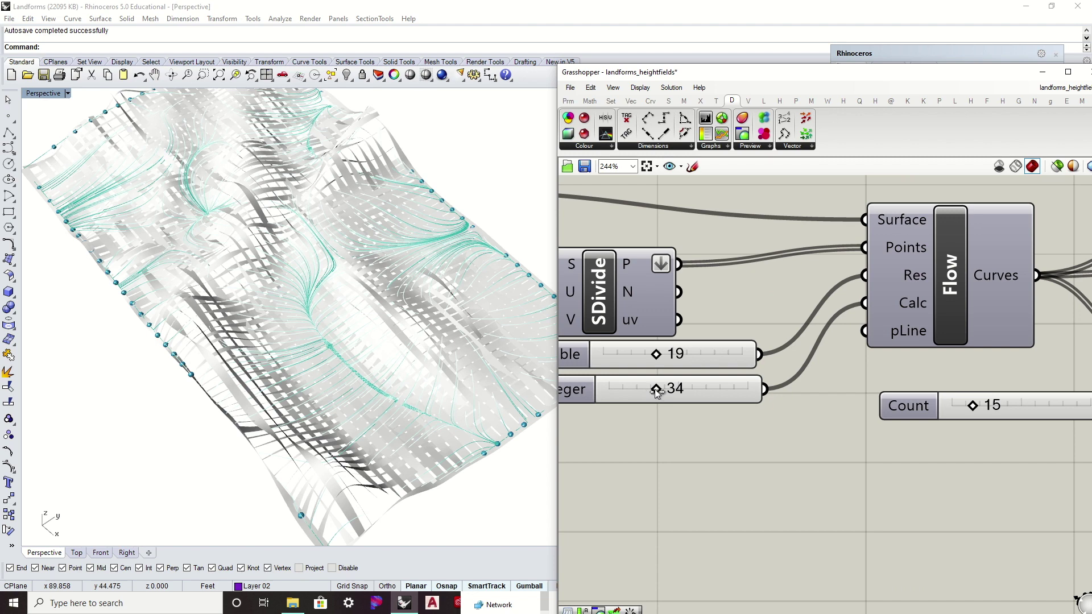
left_click_drag(654, 389, 640, 389)
right_click_drag(899, 305, 661, 381)
- Window-select the Radius slider, Sphere, Swatch and Preview components together
scroll(799, 345, "down", 2)
right_click_drag(870, 314, 933, 323)
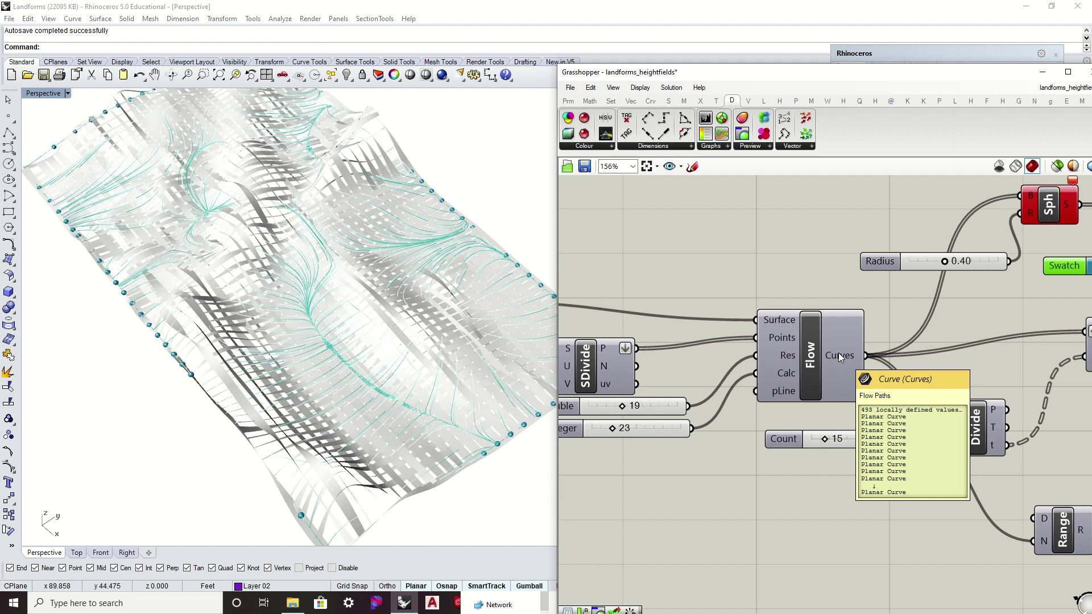
right_click_drag(838, 353, 645, 407)
right_click_drag(841, 257, 794, 265)
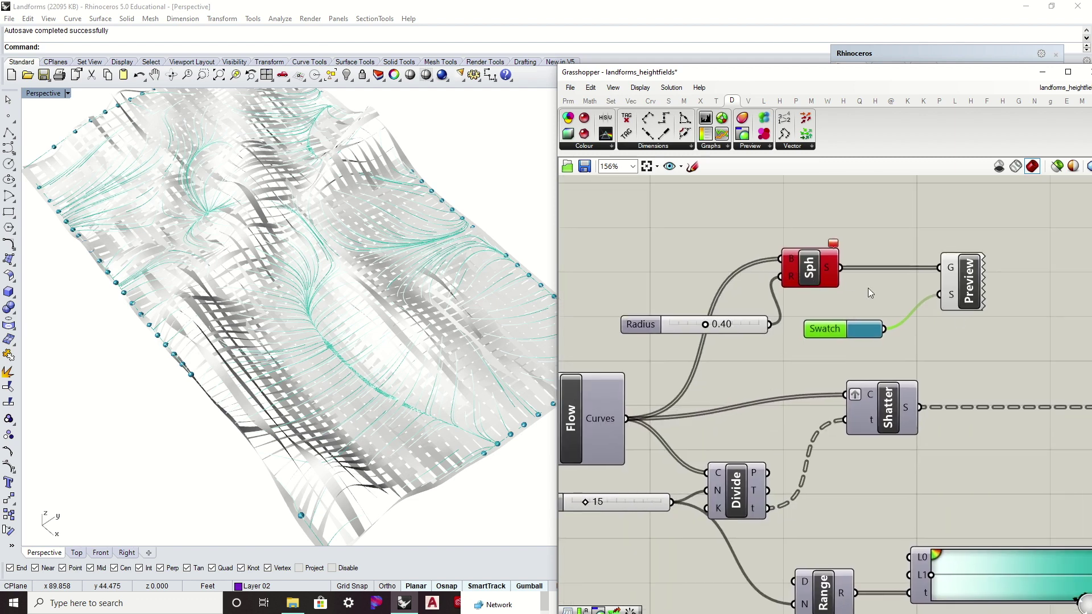
left_click_drag(990, 348, 764, 245)
- Move the sphere group right and base the spheres on Point On Curve points, preview hidden
left_click_drag(814, 271, 916, 270)
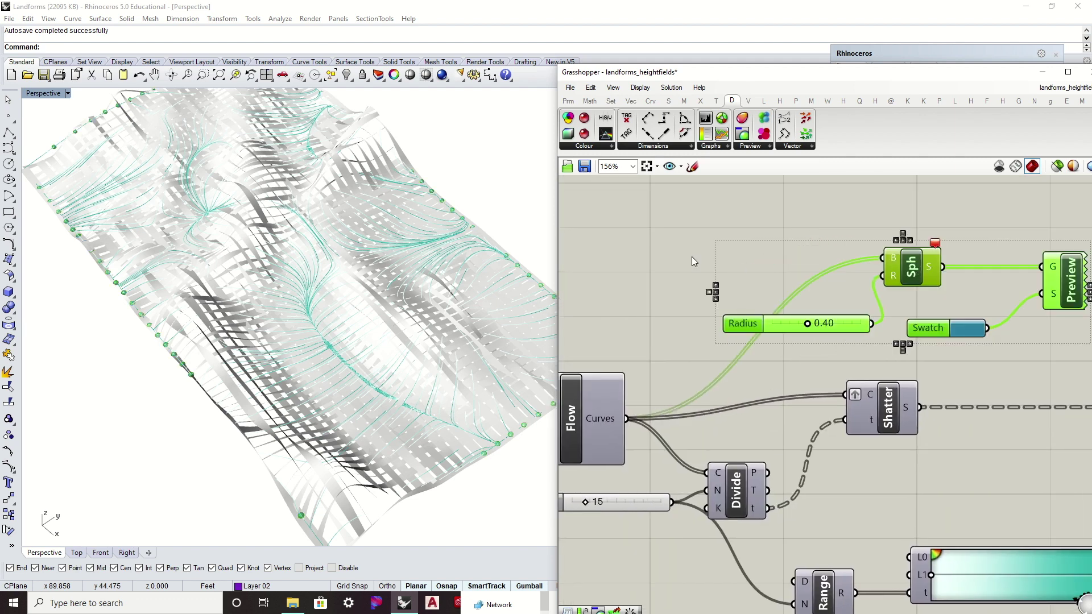
left_click(691, 257)
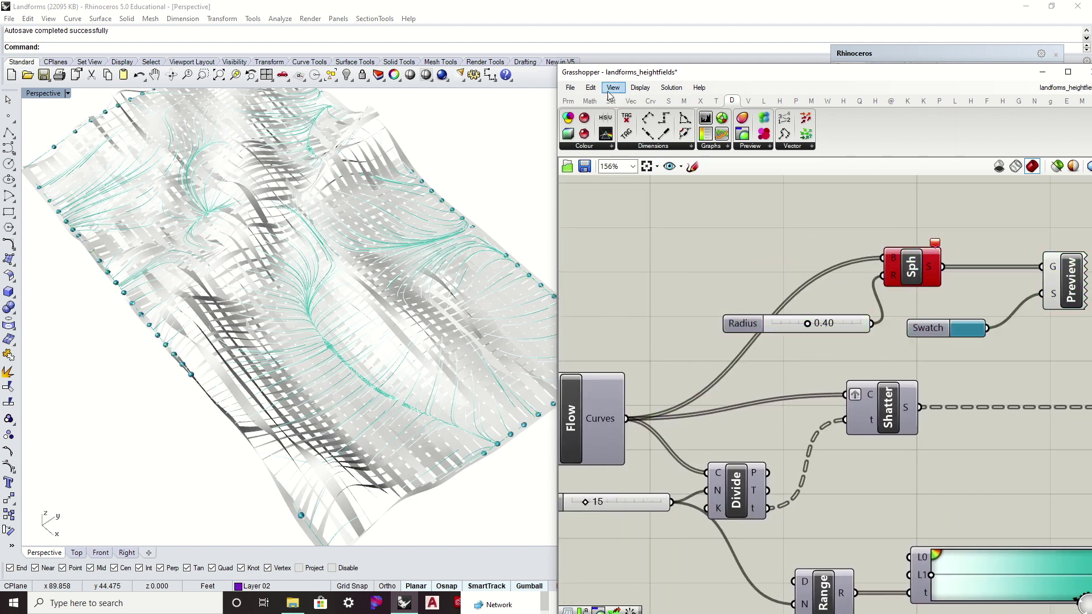
left_click(651, 101)
left_click_drag(627, 134, 707, 271)
left_click_drag(628, 419, 820, 278)
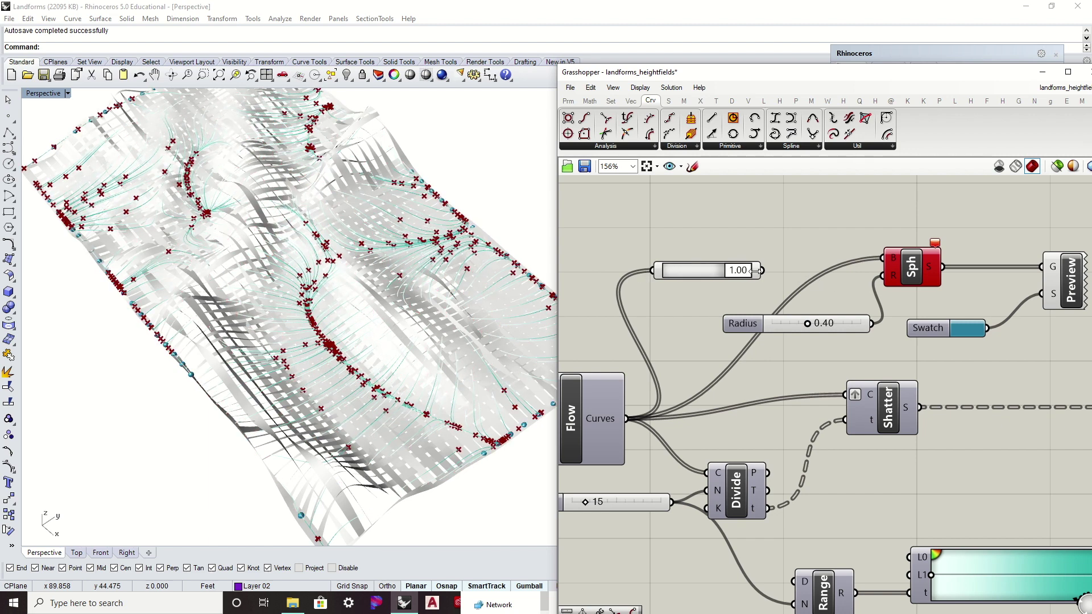
left_click_drag(762, 271, 881, 259)
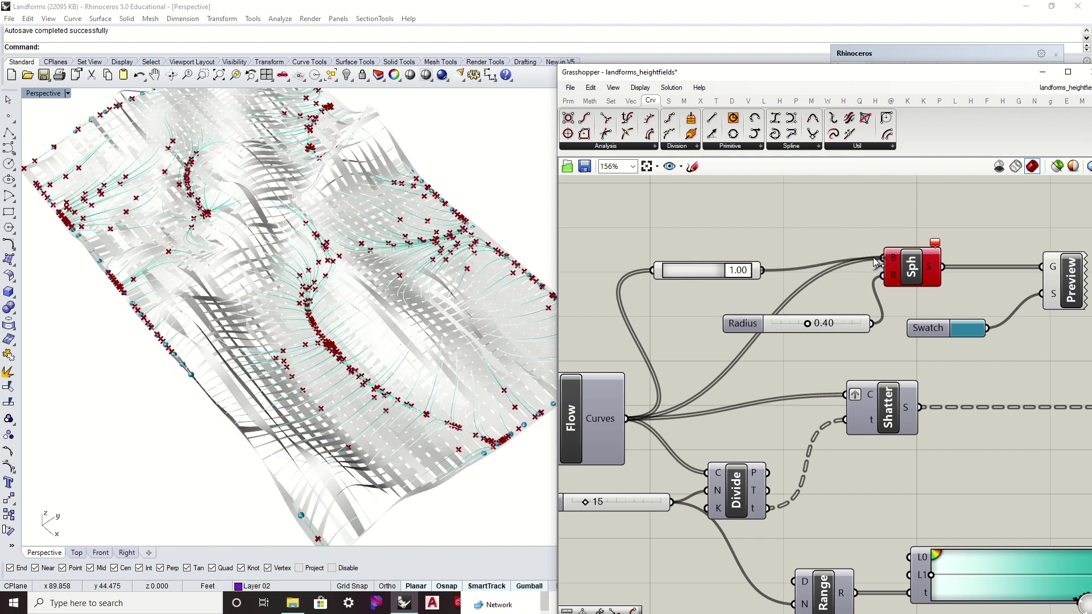
left_click(679, 271)
right_click(676, 271)
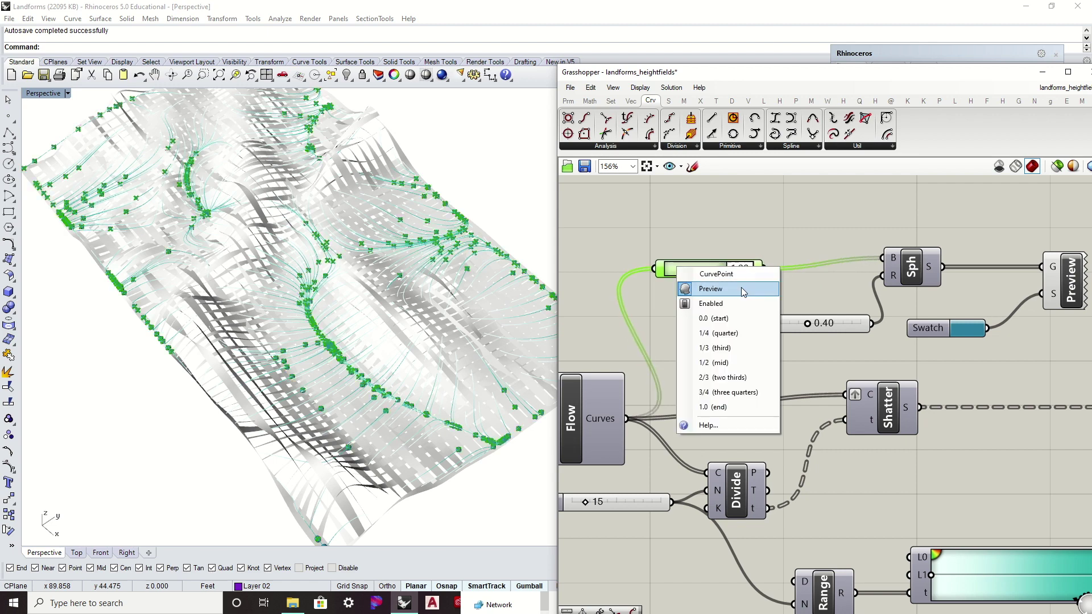
left_click(812, 290)
- Shrink the endpoint sphere radius from 0.40 to 0.25
right_click_drag(803, 291, 904, 254)
right_click_drag(760, 302, 858, 276)
right_click_drag(943, 278, 820, 306)
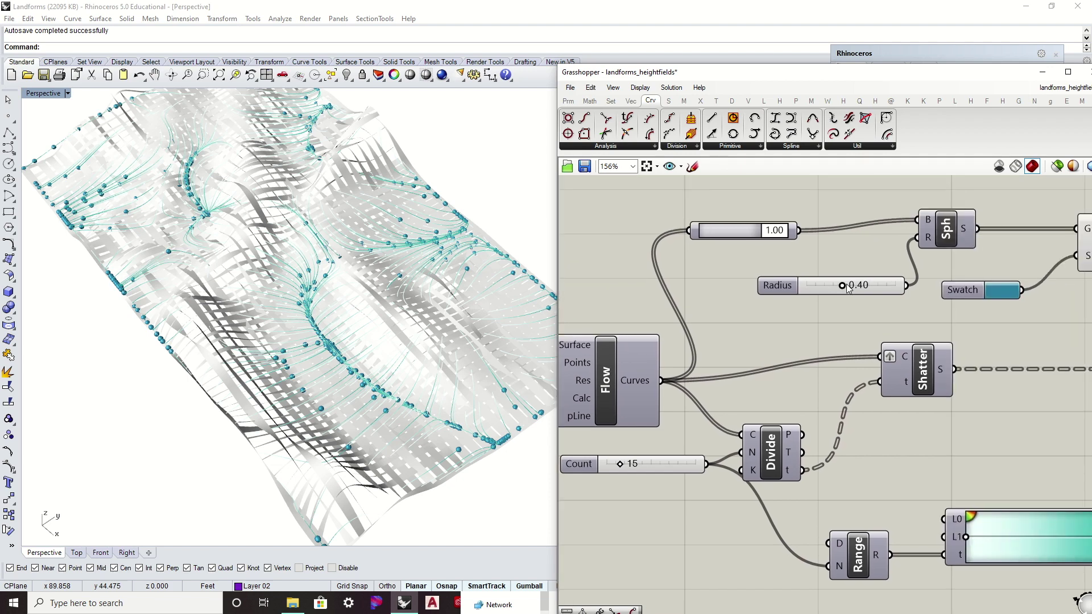
left_click_drag(845, 286, 838, 289)
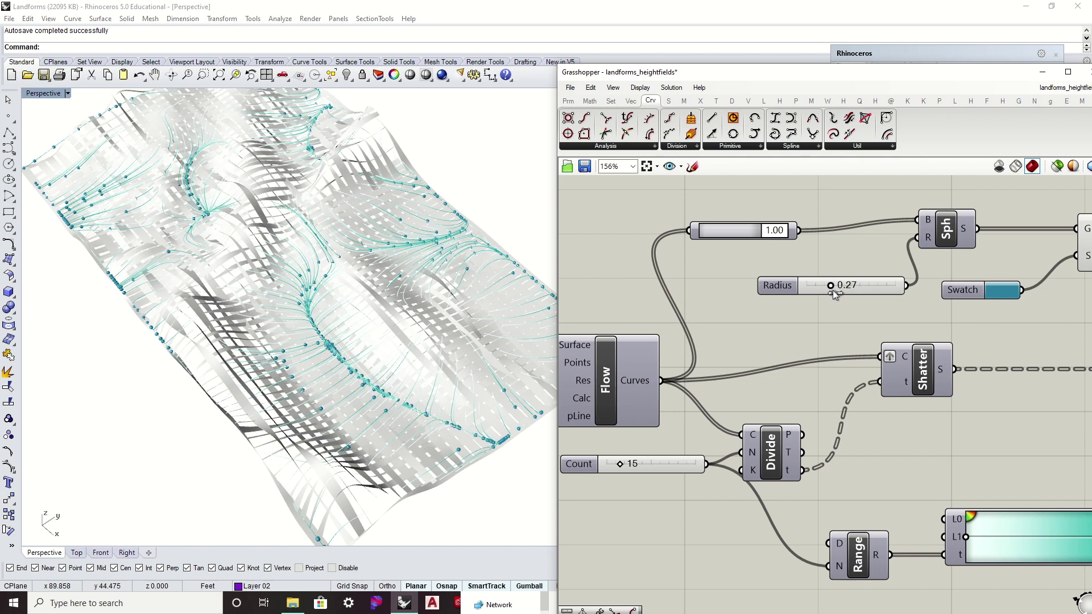
left_click_drag(832, 291, 831, 291)
right_click_drag(784, 310, 906, 252)
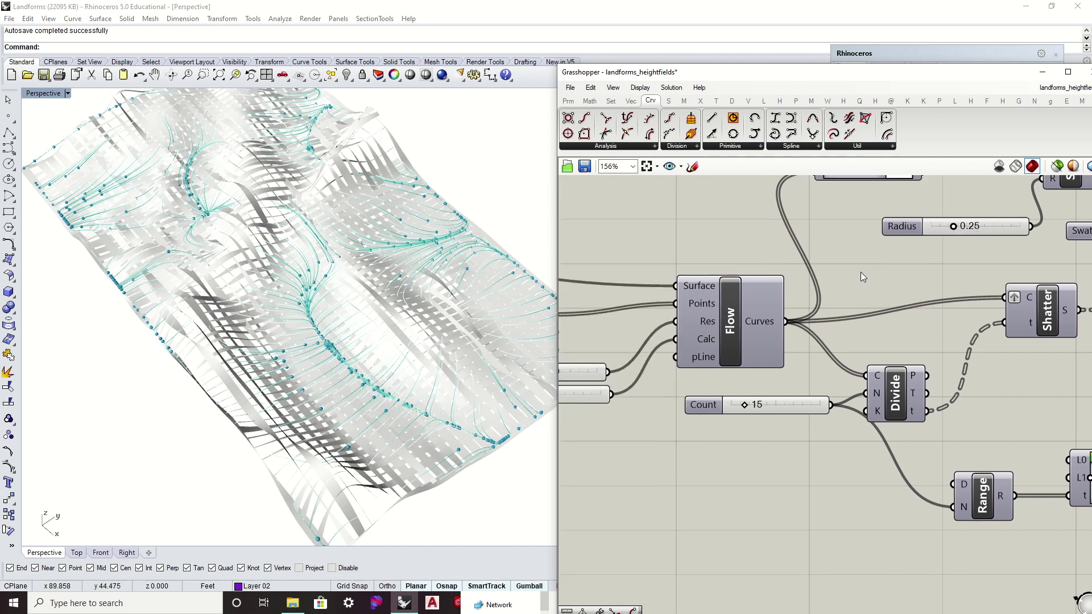
scroll(865, 270, "down", 1)
right_click_drag(759, 310, 836, 277)
scroll(686, 318, "up", 2)
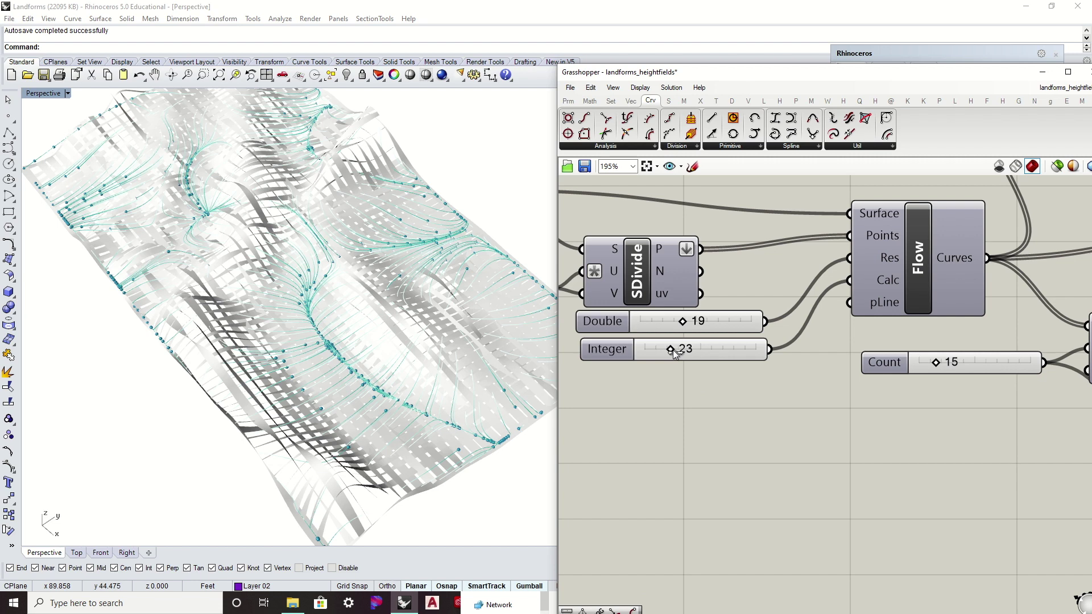
- Sweep the Integer value from 0 up to 37 and orbit to view the denser curves
left_click_drag(674, 349, 610, 359)
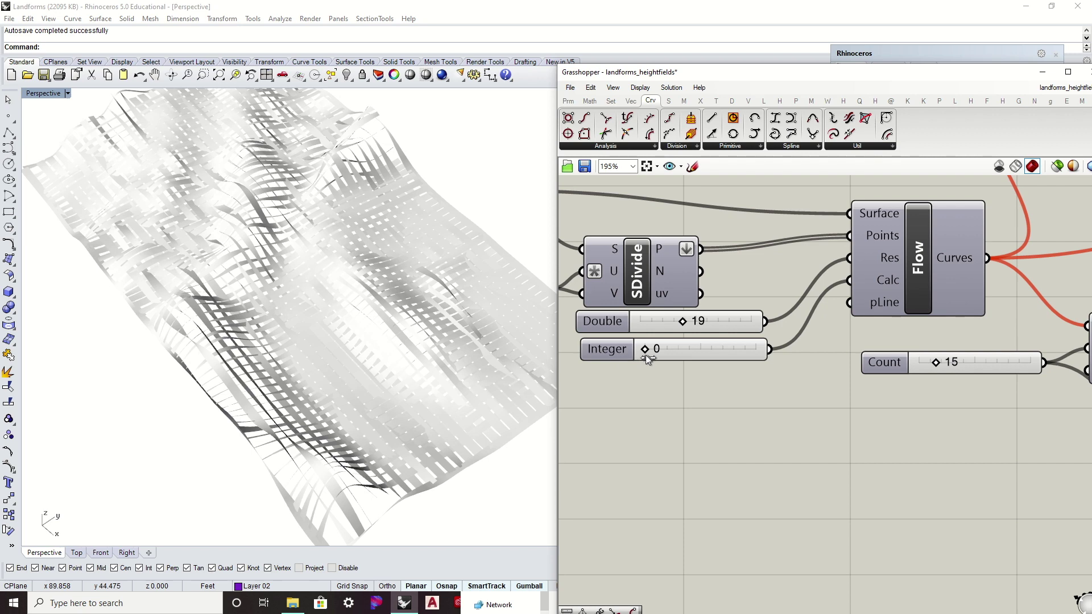
left_click_drag(650, 348, 670, 379)
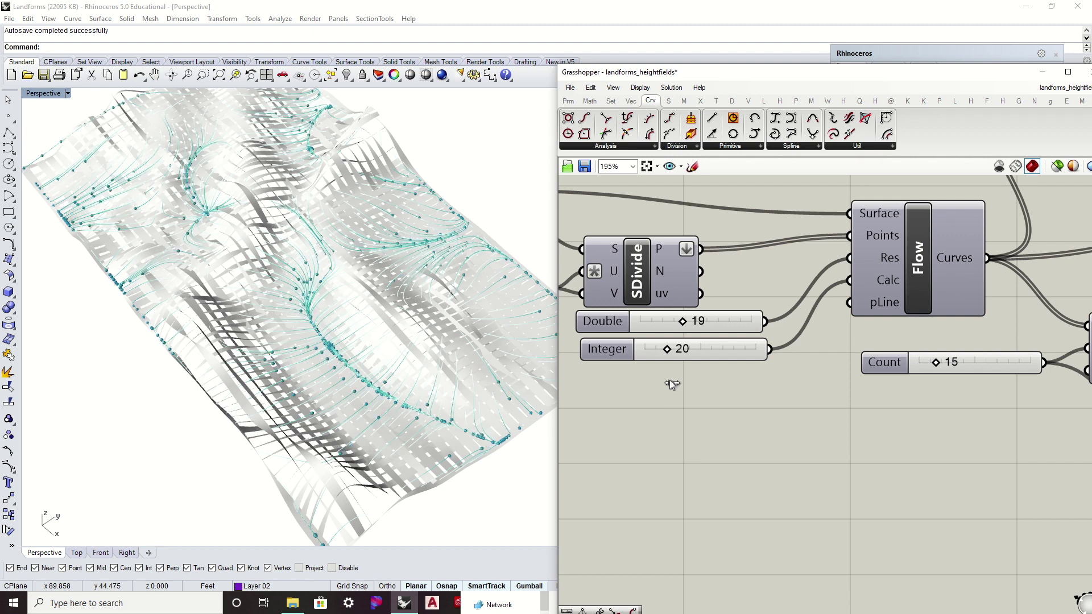
left_click_drag(671, 384, 690, 380)
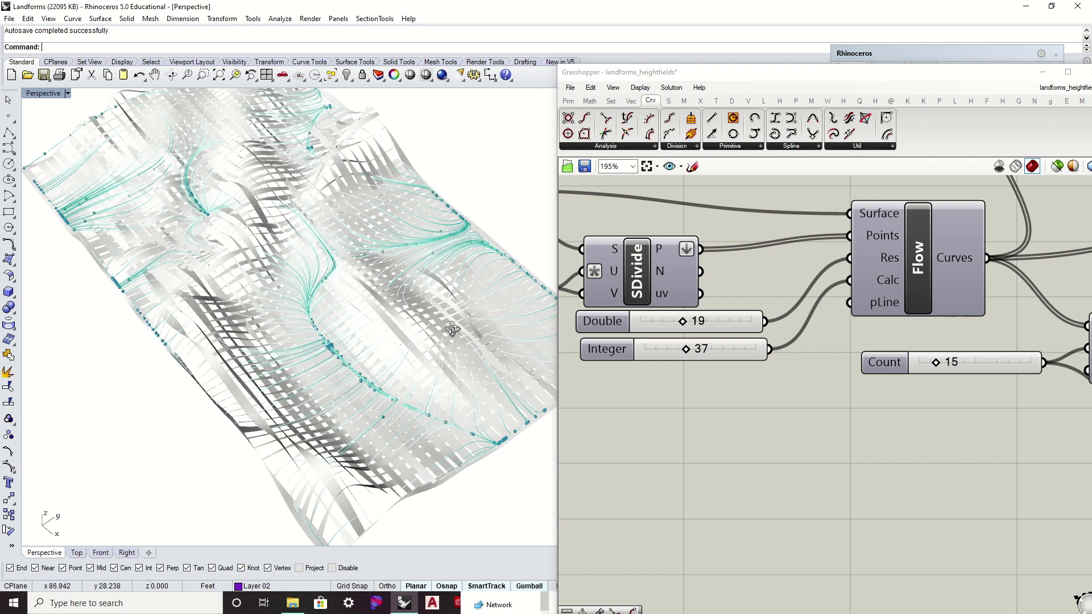
right_click_drag(455, 353, 442, 345)
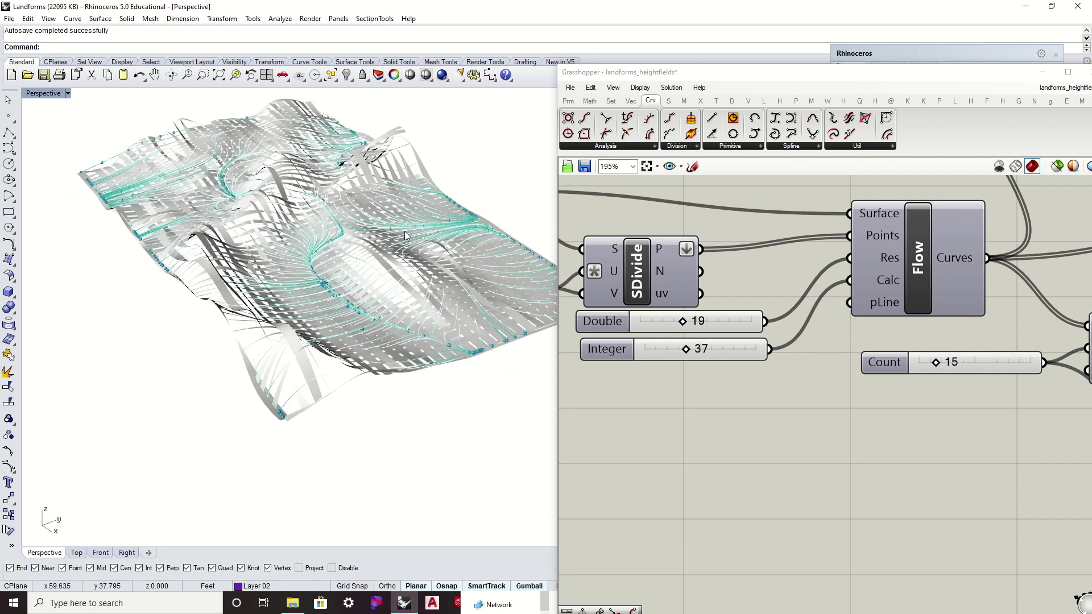
mouse_move(622, 357)
left_mouse_down()
mouse_move(603, 352)
mouse_move(620, 372)
left_mouse_up()
right_click(609, 366)
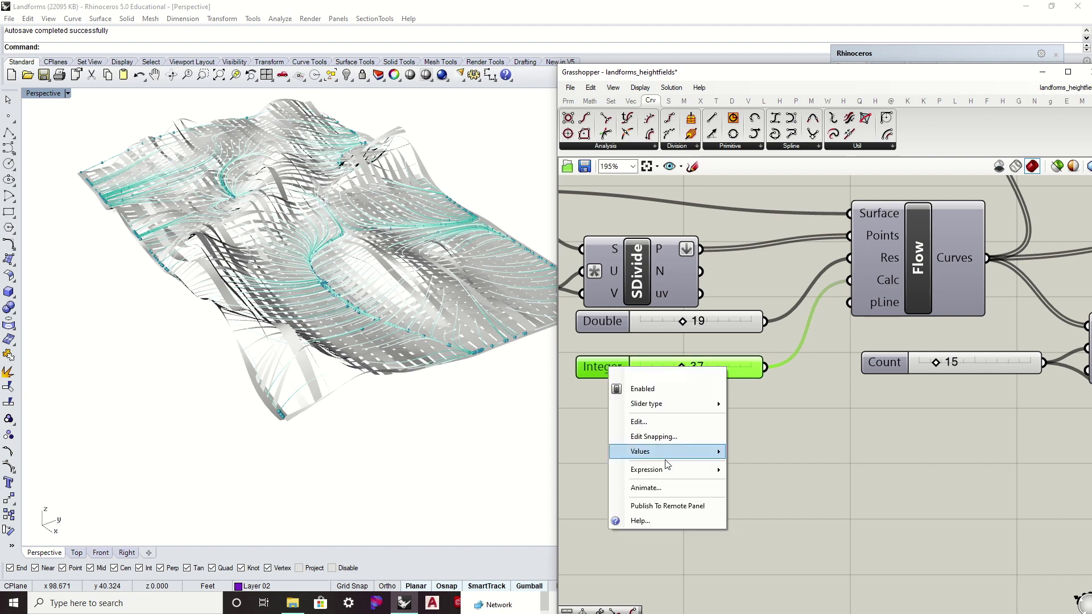
- Open Animate… for the Integer slider, widen the Animation controls dialog, then cancel
left_click(685, 488)
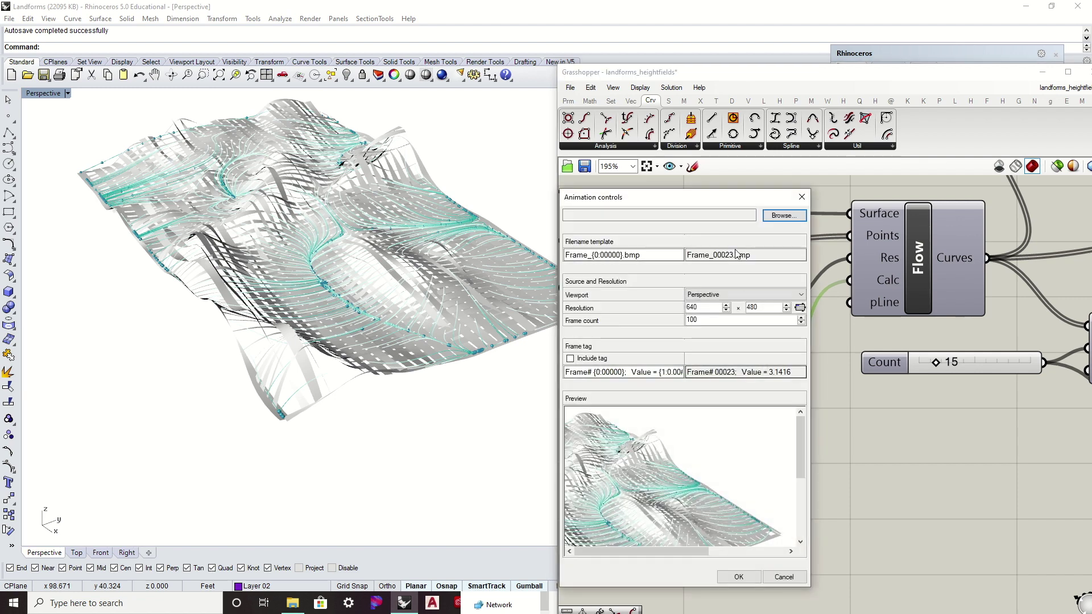
left_click_drag(654, 197, 868, 164)
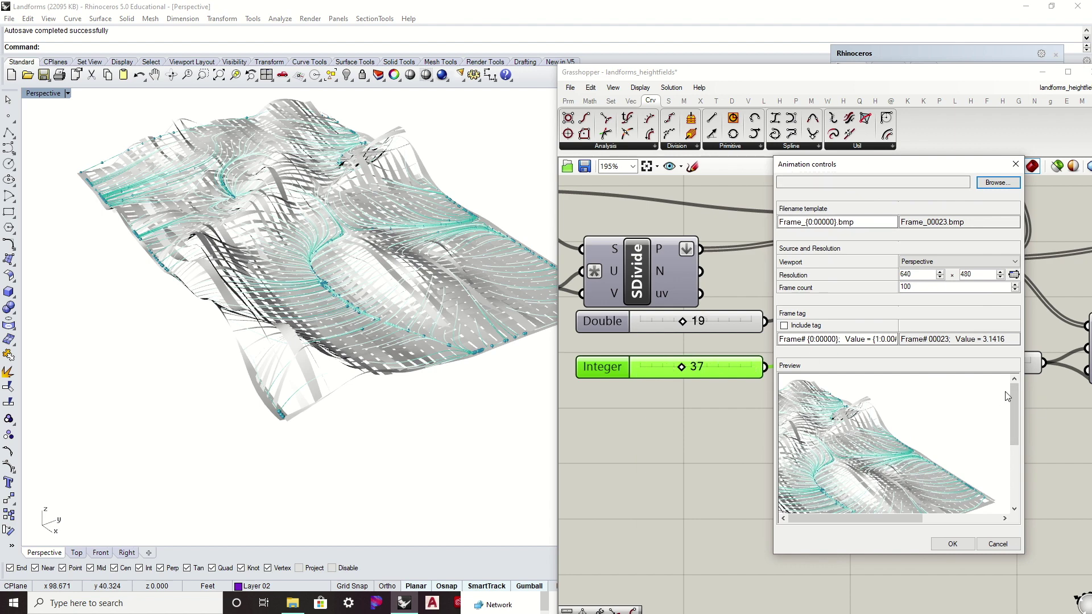
mouse_move(1016, 398)
left_mouse_down()
mouse_move(1008, 458)
mouse_move(1008, 395)
left_mouse_up()
left_click_drag(599, 439, 741, 451)
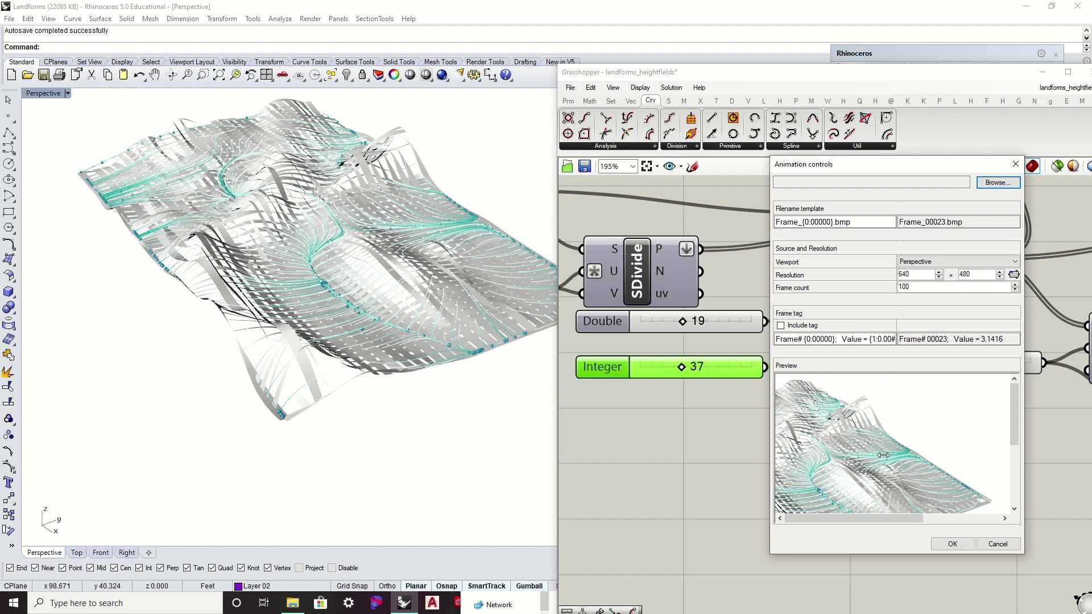
left_click_drag(883, 454, 600, 444)
mouse_move(1012, 401)
left_mouse_down()
mouse_move(1015, 472)
mouse_move(1016, 397)
left_mouse_up()
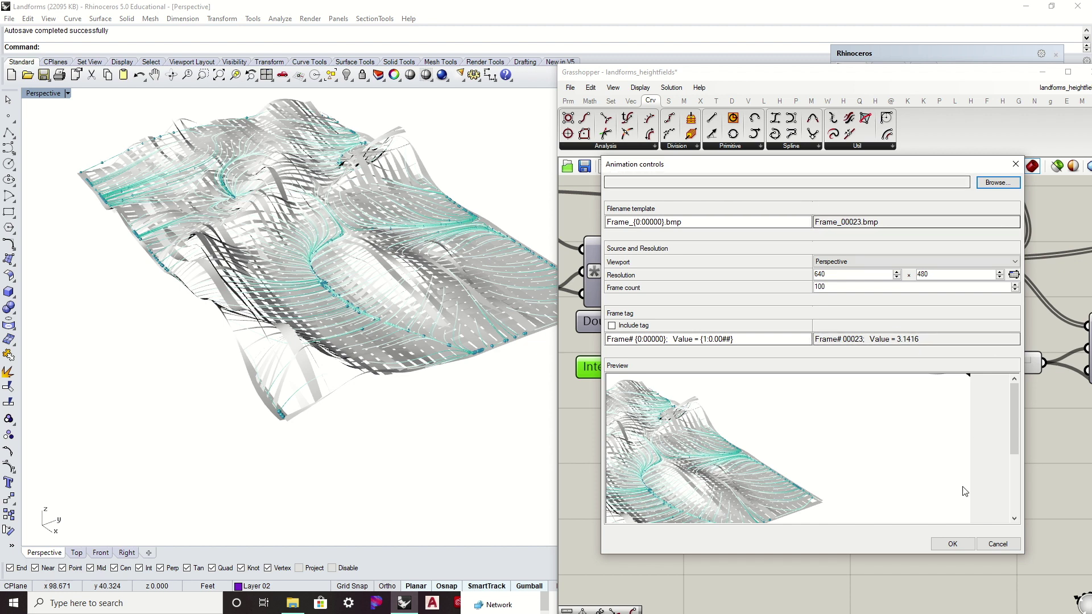
left_click(995, 546)
- Orbit the landform from several angles to review the drainage curves and spheres
scroll(380, 261, "down", 2)
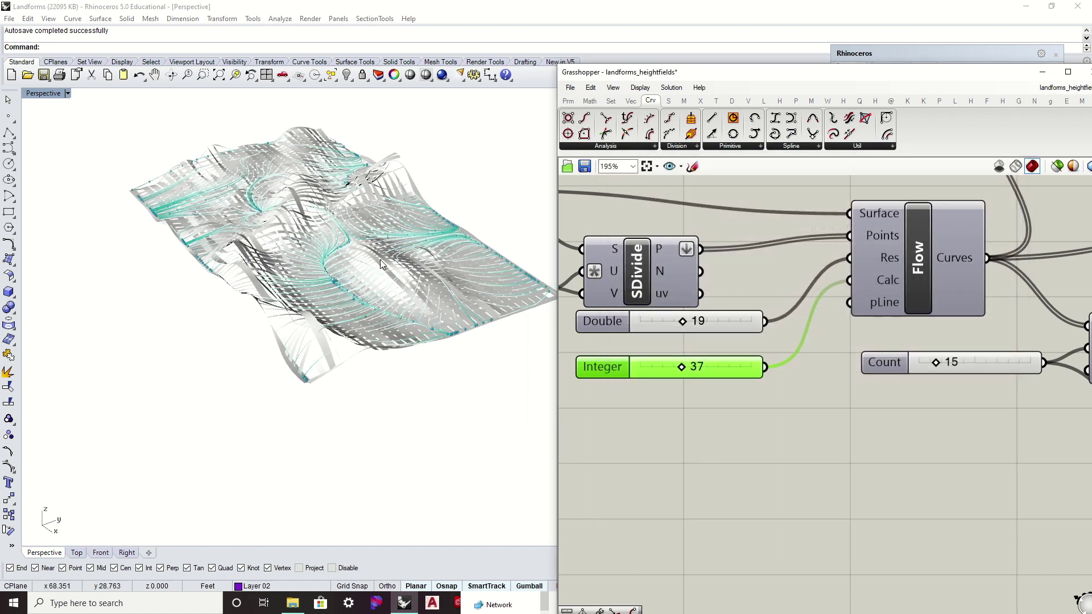
right_click_drag(381, 263, 382, 285)
right_click_drag(897, 258, 786, 318)
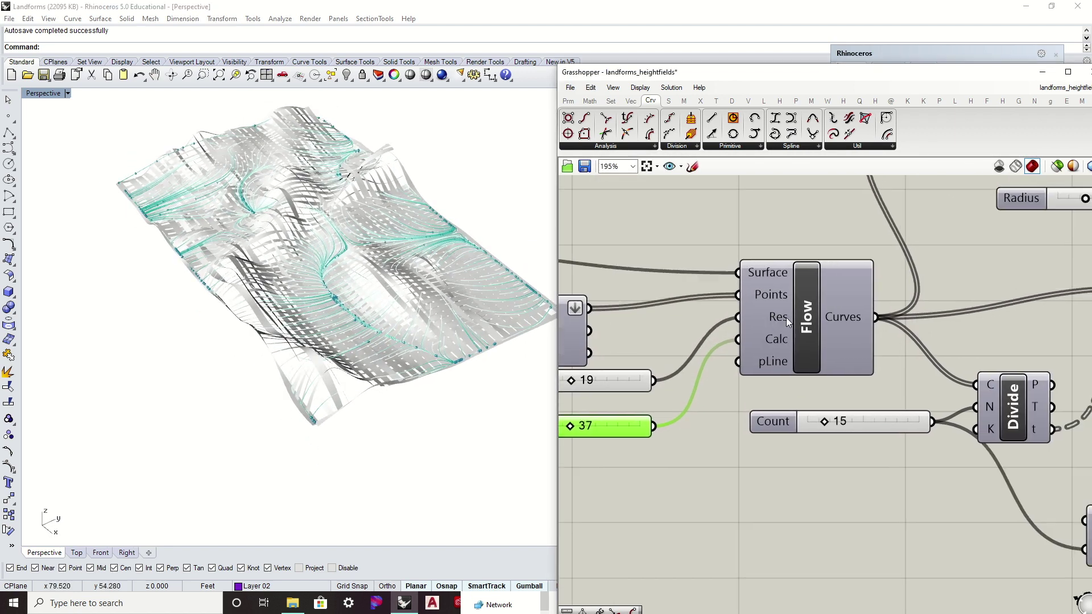
scroll(786, 317, "down", 3)
right_click_drag(908, 296, 813, 318)
right_click_drag(608, 420, 662, 412)
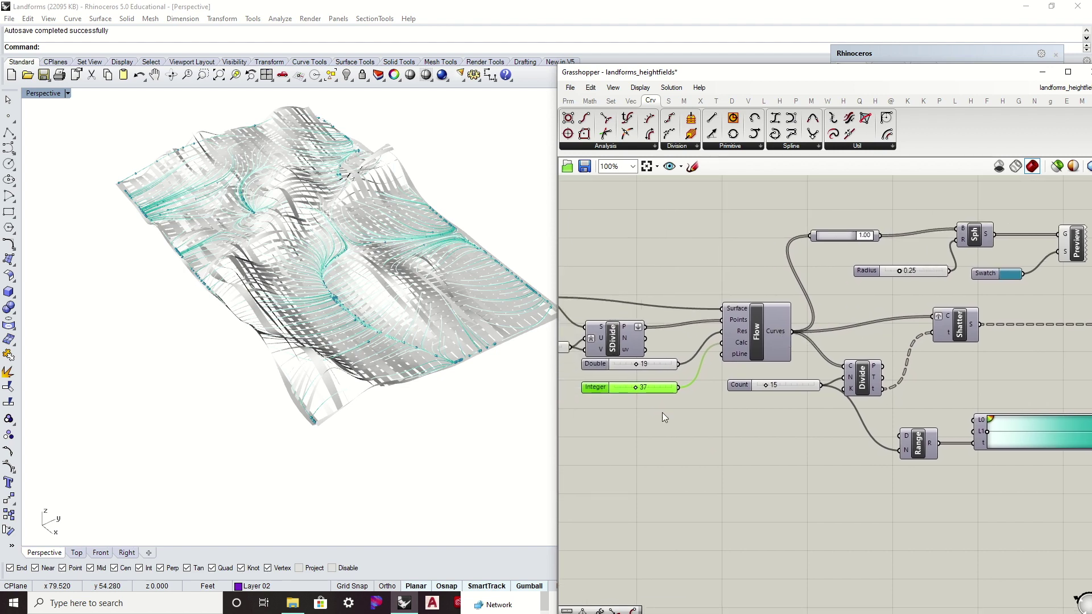
scroll(642, 387, "up", 3)
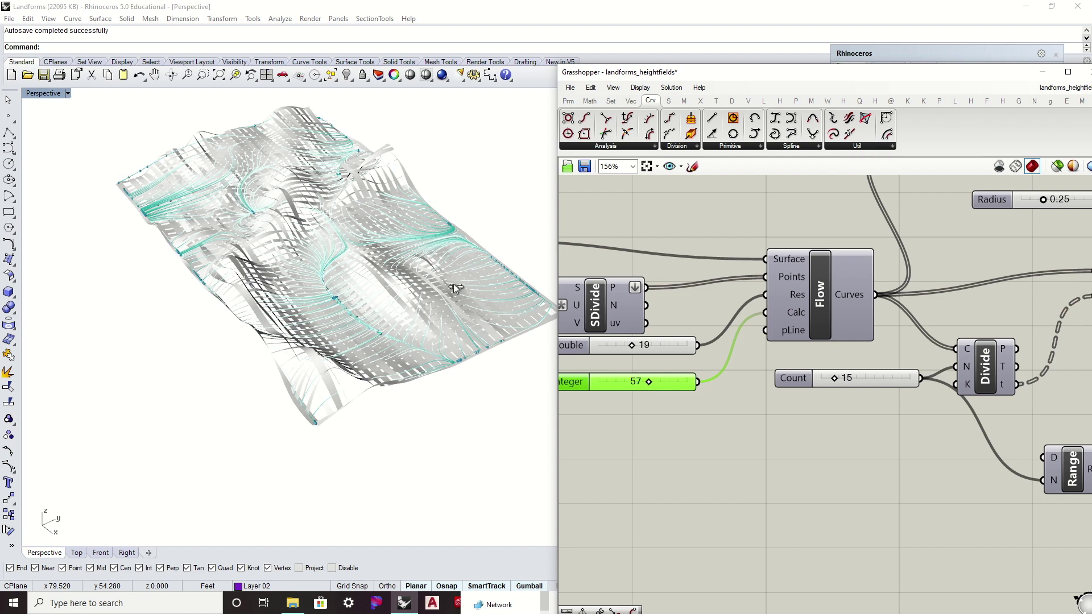
right_click_drag(419, 269, 312, 172)
scroll(272, 196, "up", 3)
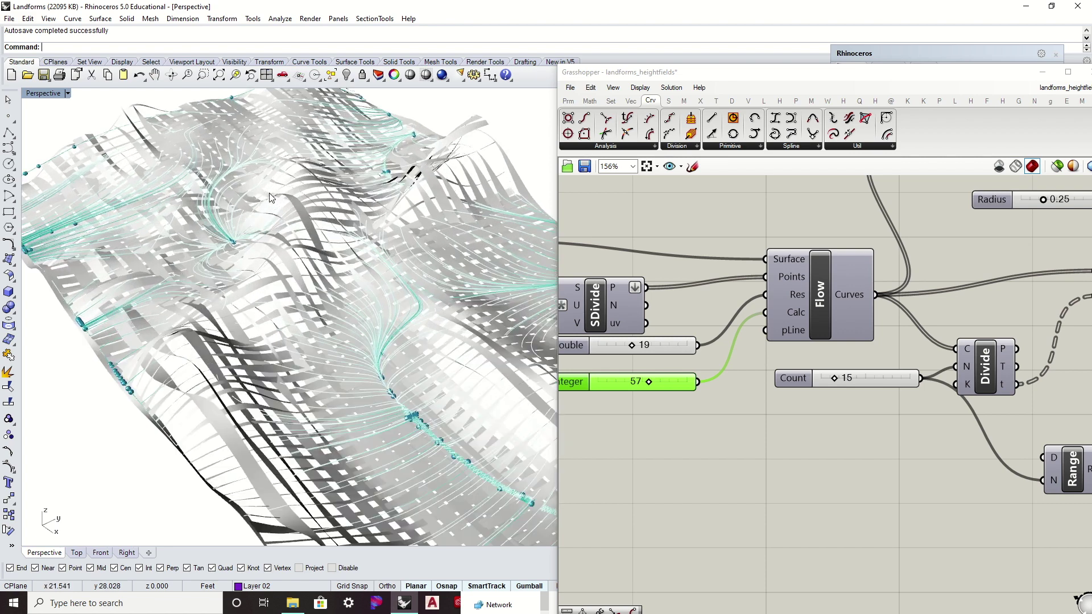
scroll(306, 242, "down", 2)
mouse_move(306, 244)
right_mouse_down()
mouse_move(324, 307)
mouse_move(316, 247)
right_mouse_up()
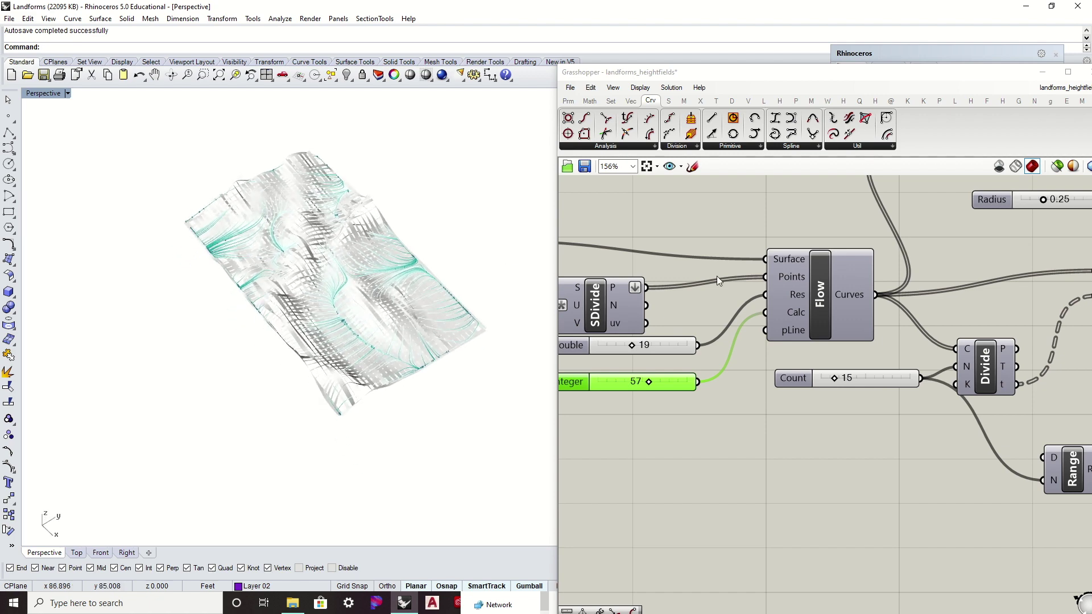
right_click_drag(424, 346, 384, 312)
scroll(341, 301, "up", 3)
scroll(344, 302, "down", 2)
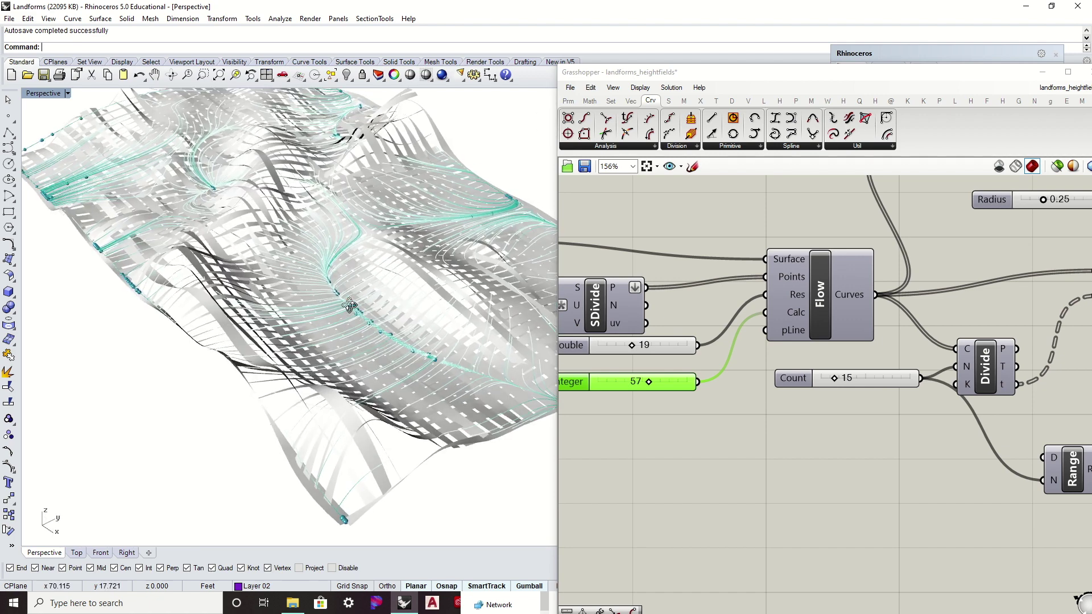
scroll(349, 309, "down", 1)
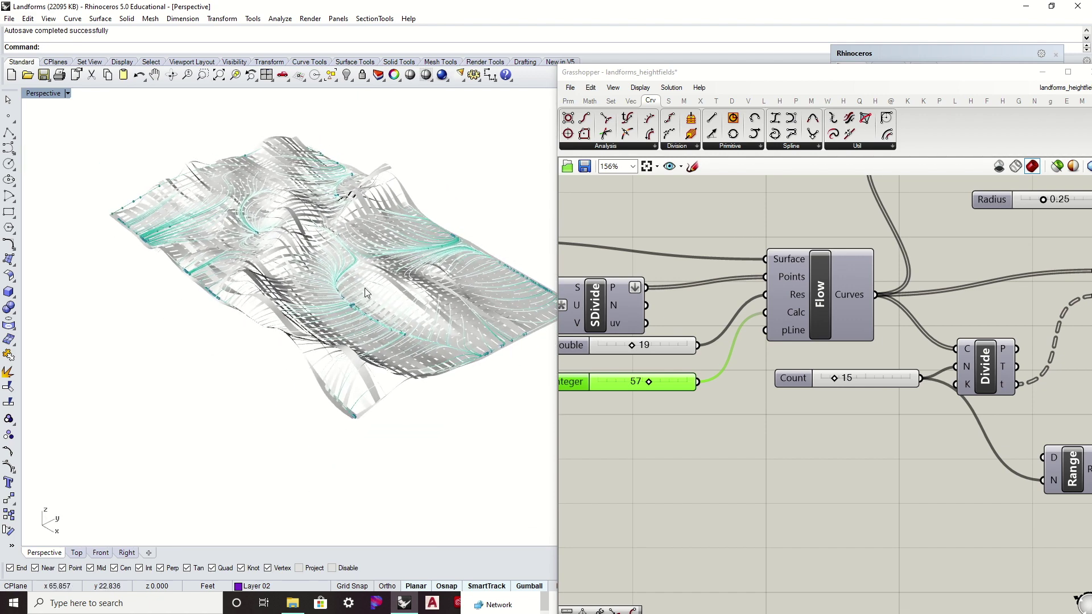
- Pan the canvas over the definition and orbit the landform toward a top-down view
left_click(817, 420)
right_click_drag(964, 323, 805, 337)
scroll(794, 342, "down", 2)
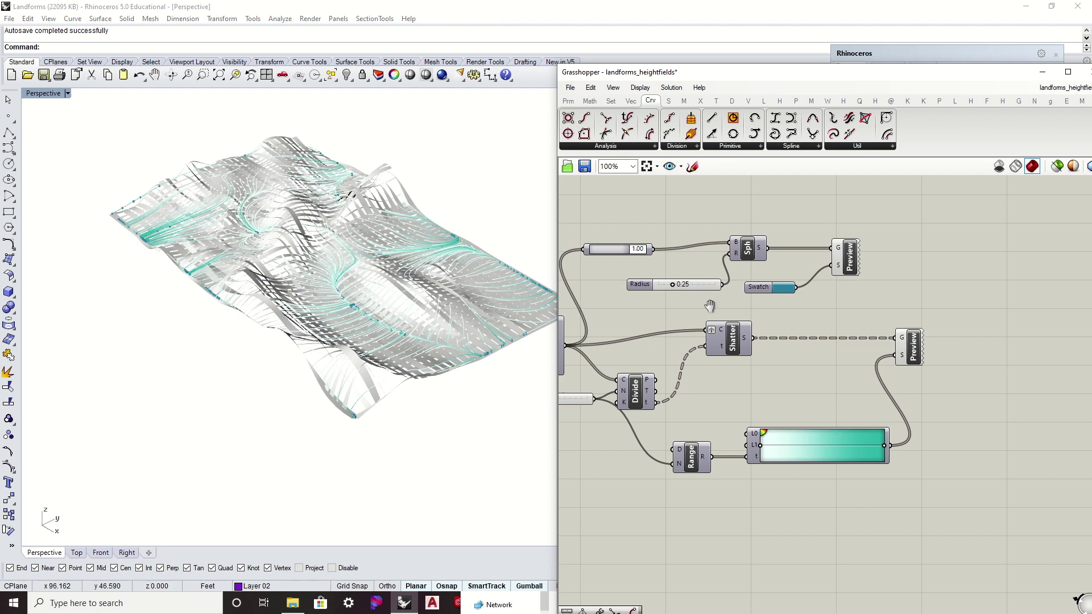
right_click_drag(709, 307, 802, 317)
mouse_move(371, 265)
right_mouse_down()
mouse_move(387, 327)
mouse_move(381, 278)
mouse_move(364, 267)
right_mouse_up()
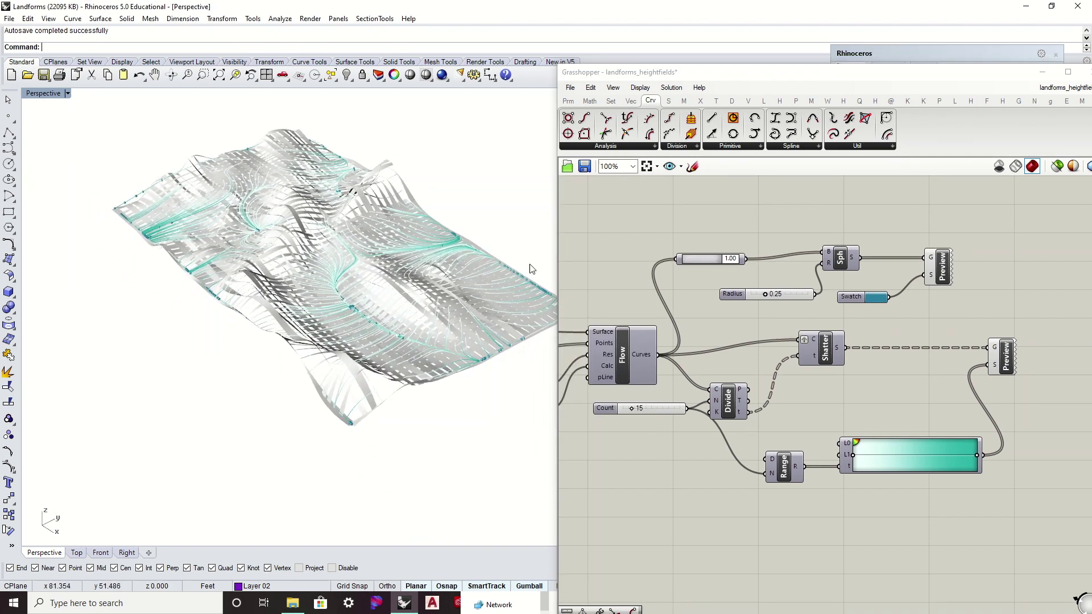
right_click_drag(613, 246, 796, 243)
right_click_drag(592, 316, 666, 308)
- Toggle the SrfGrid surface preview on and back off
left_click(654, 309)
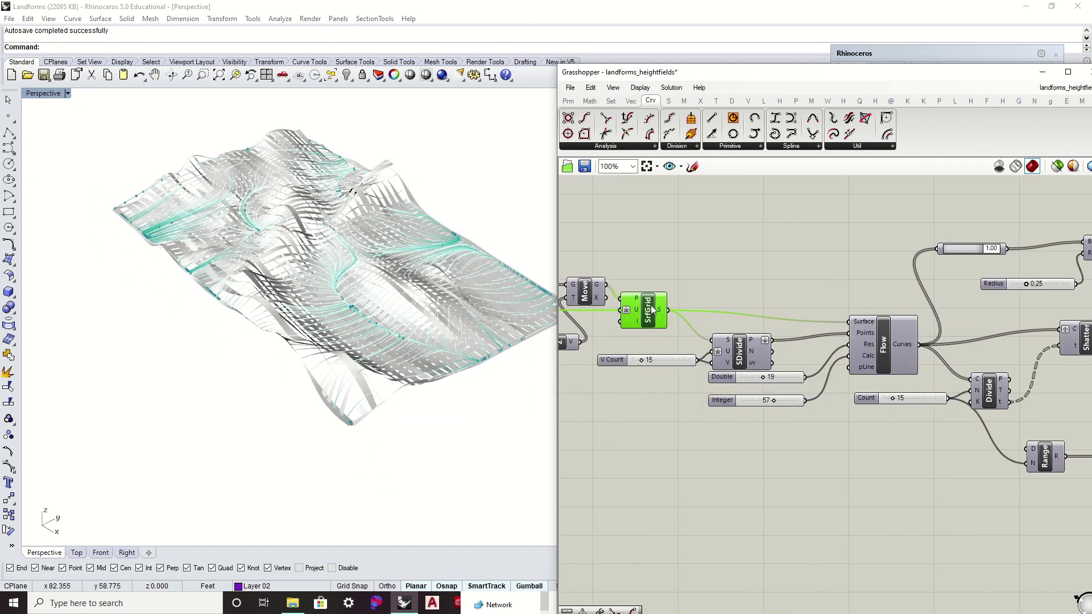
right_click(648, 307)
left_click(686, 324)
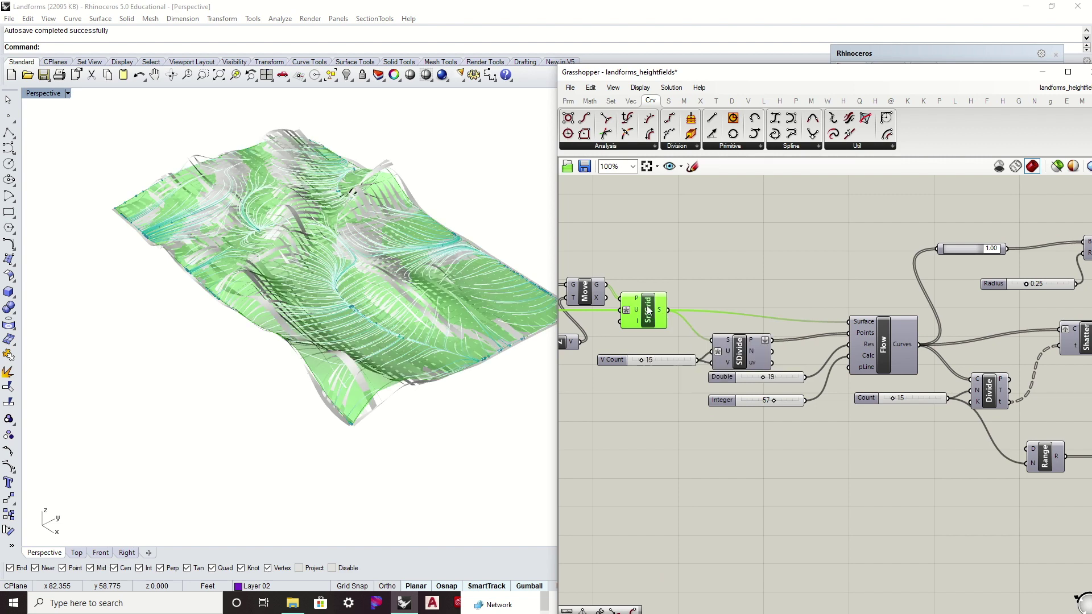
right_click(648, 309)
left_click(687, 325)
right_click_drag(418, 267, 418, 245)
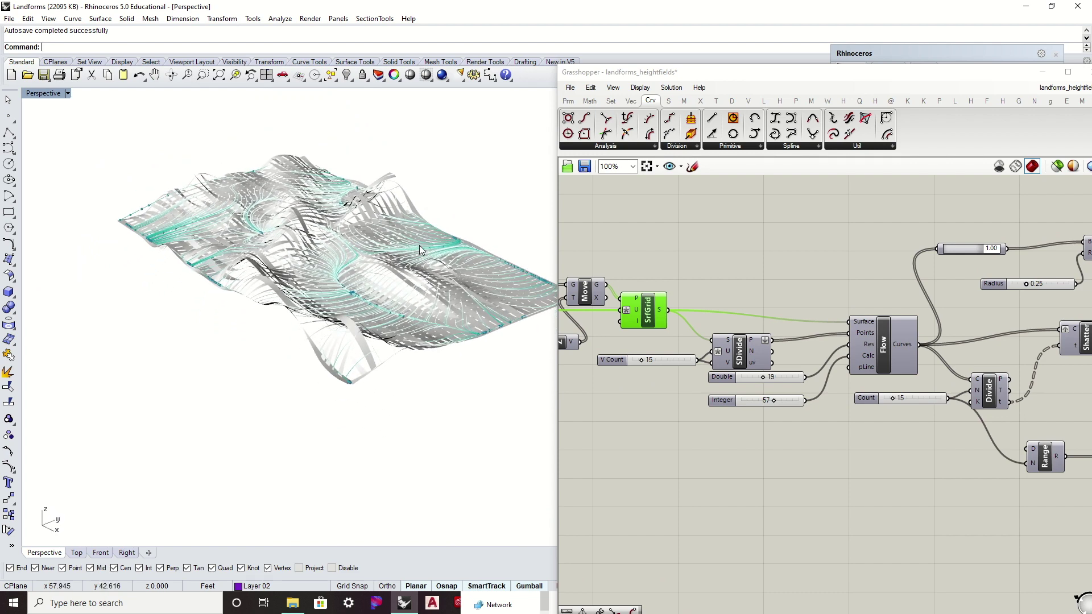